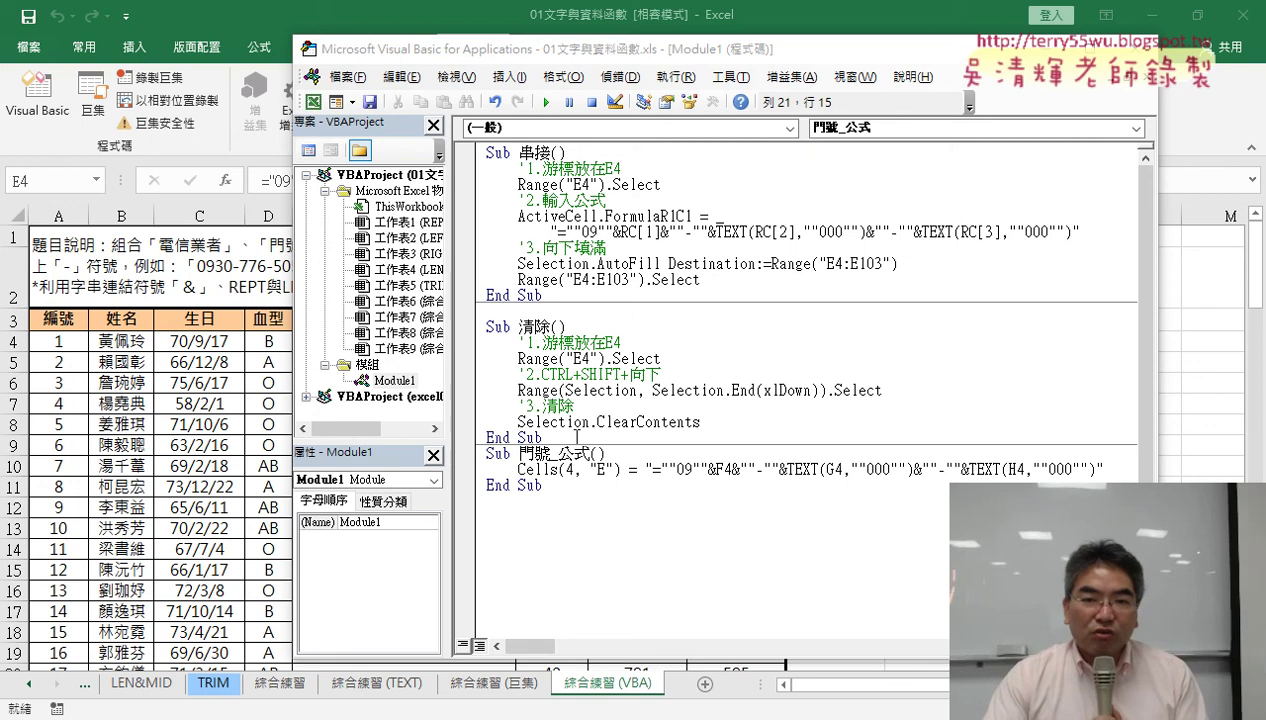
Inspect E4's phone formula, which is built from F4, G4 and H4
{"action": "left_click", "coordinate": [1138, 48]}
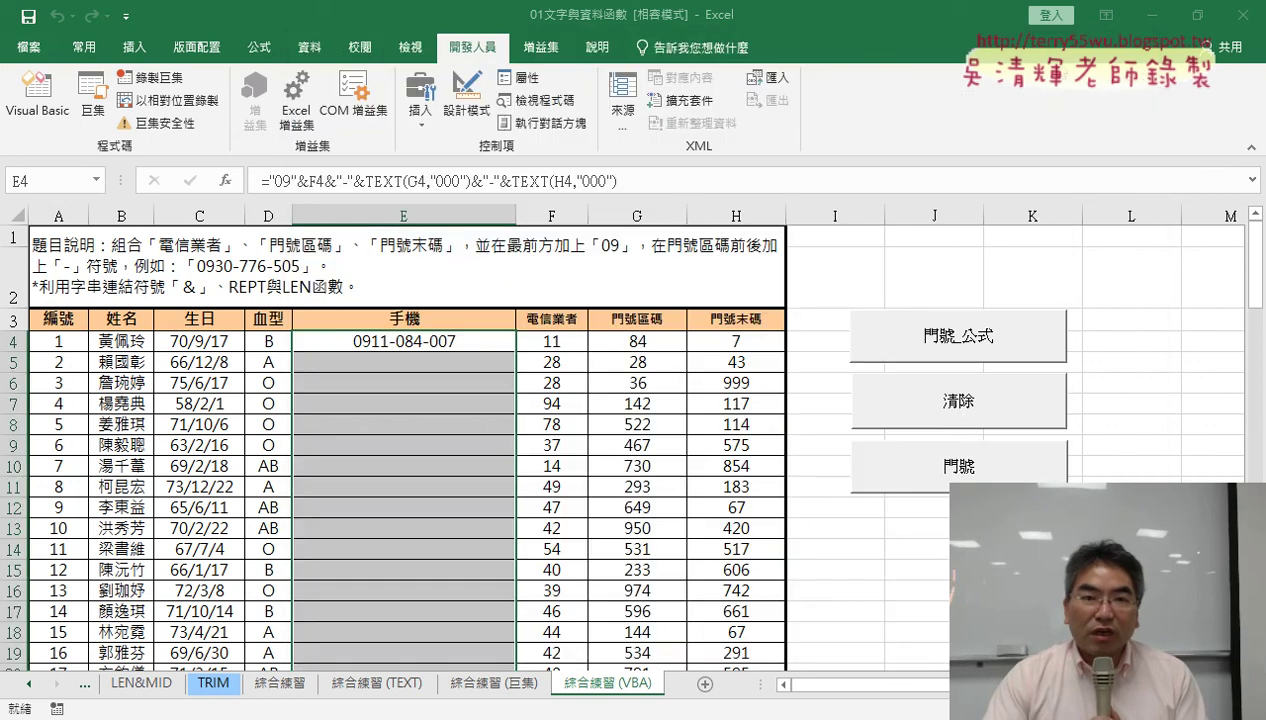
{"action": "left_click", "coordinate": [46, 120]}
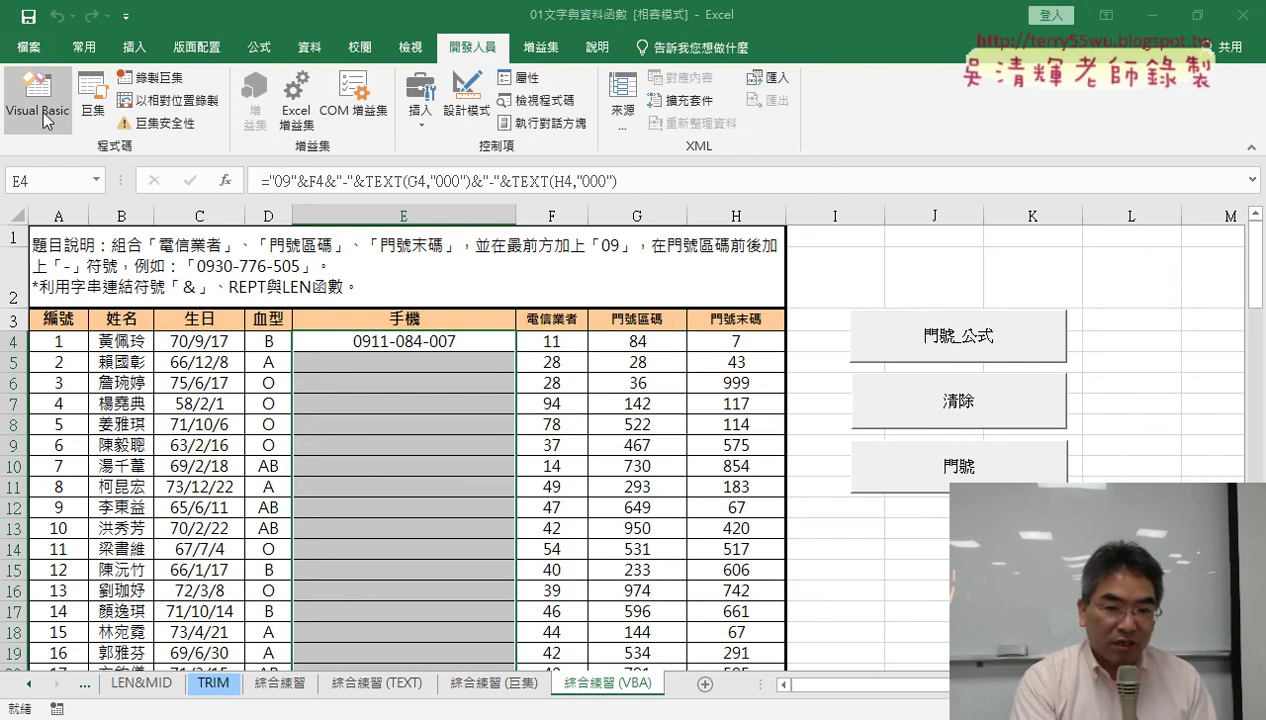
{"action": "left_click_drag", "start_coordinate": [74, 146], "coordinate": [75, 103]}
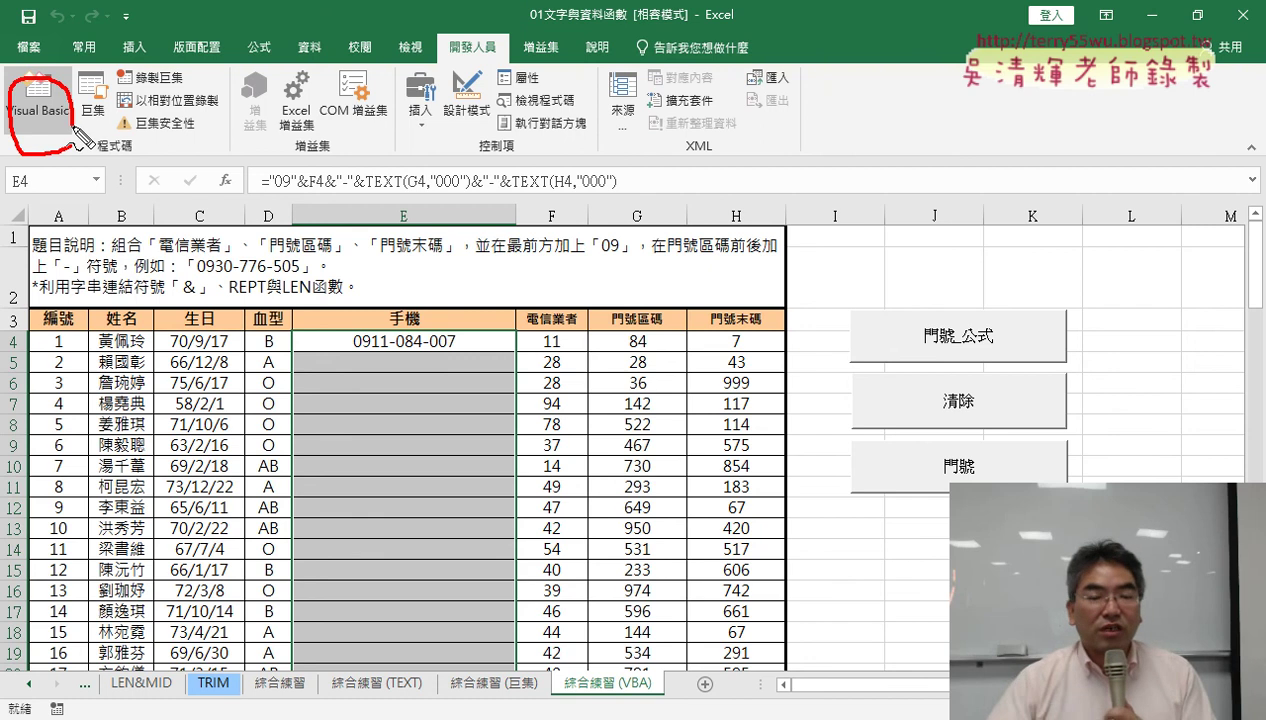
{"action": "left_click_drag", "start_coordinate": [276, 129], "coordinate": [76, 107]}
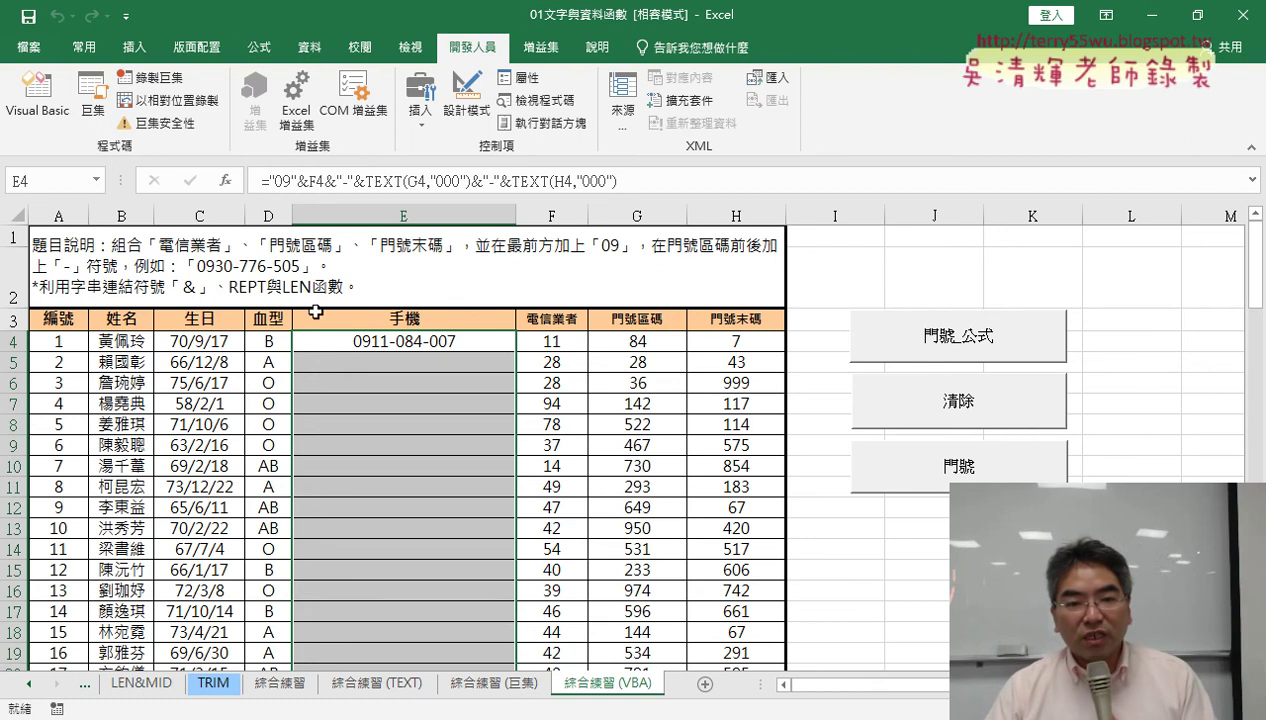
{"action": "double_click", "coordinate": [600, 181]}
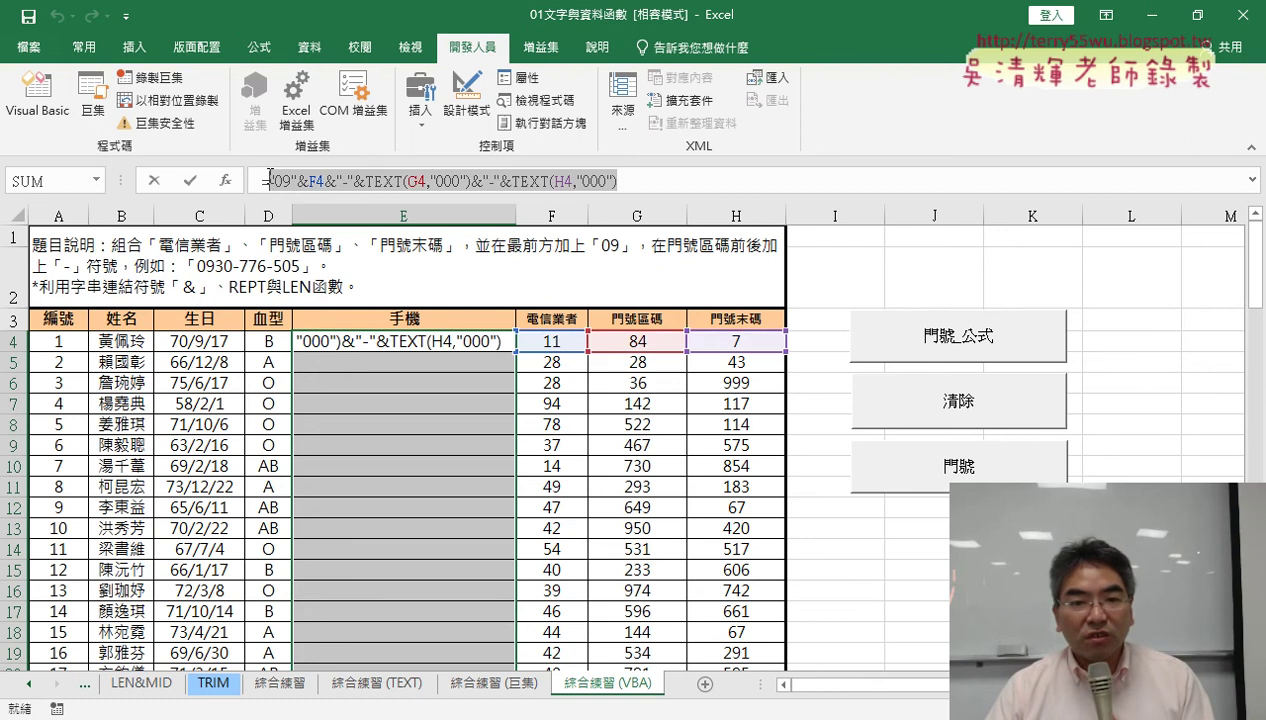
{"action": "left_click_drag", "start_coordinate": [524, 181], "coordinate": [262, 181]}
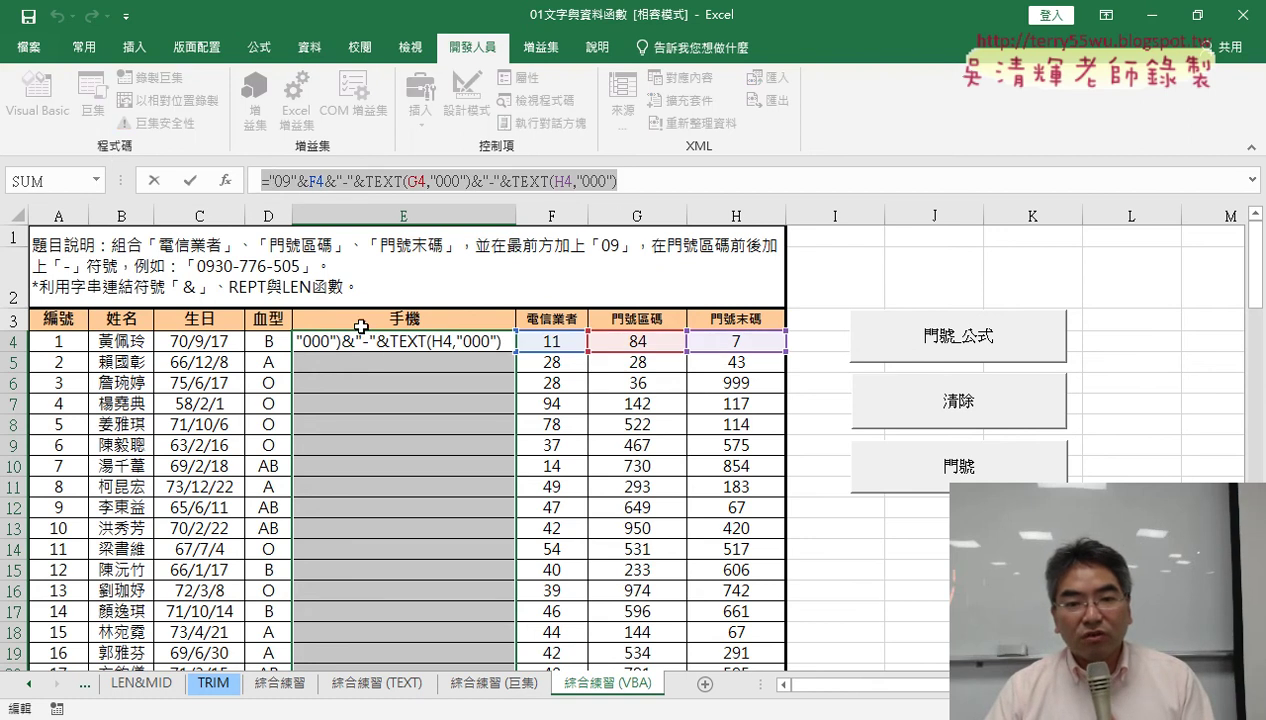
{"action": "left_click", "coordinate": [150, 178]}
In 門號_公式, delete and restore the Cells formula line, then highlight its target and formula string
{"action": "left_click", "coordinate": [38, 98]}
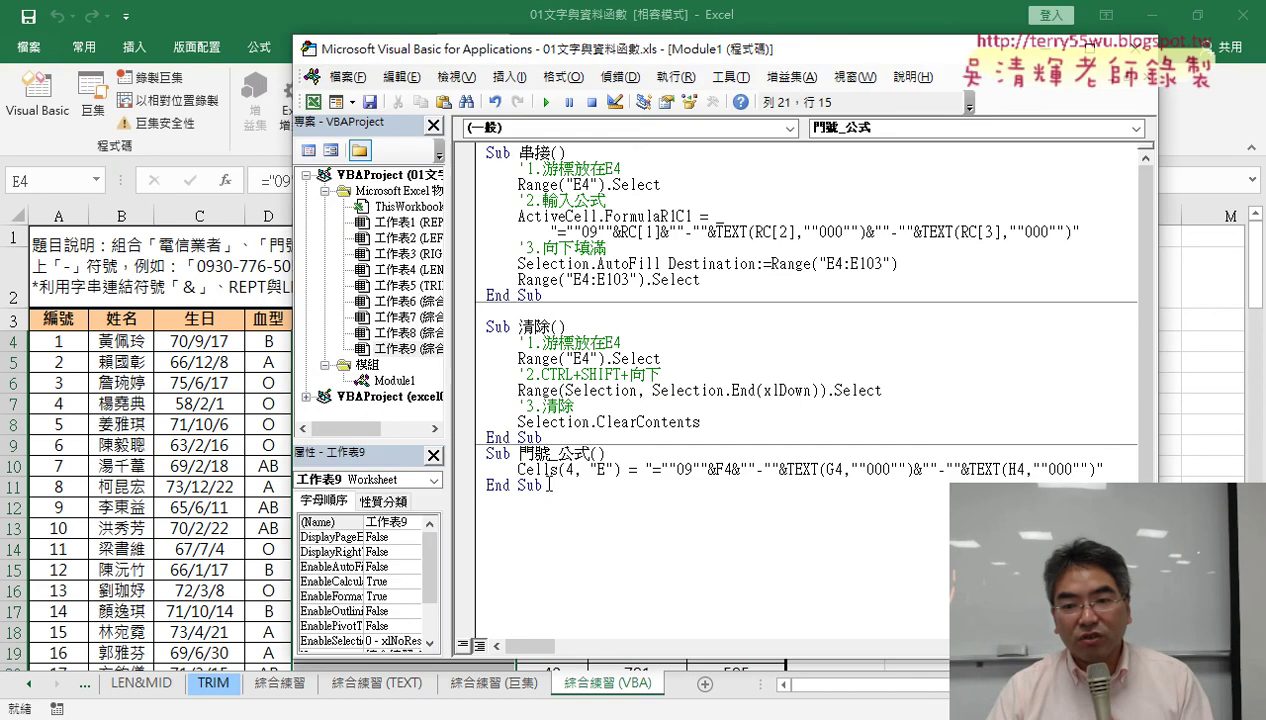
{"action": "left_click_drag", "start_coordinate": [591, 453], "coordinate": [540, 485]}
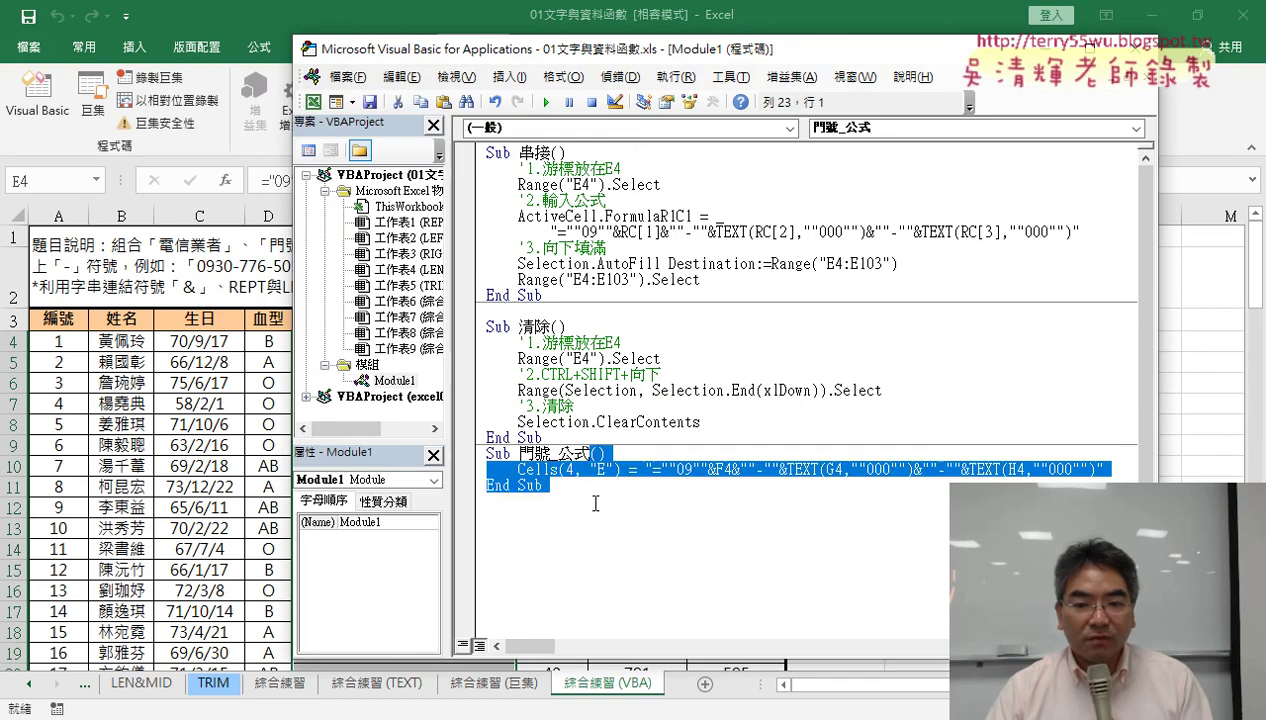
{"action": "key", "text": "Delete"}
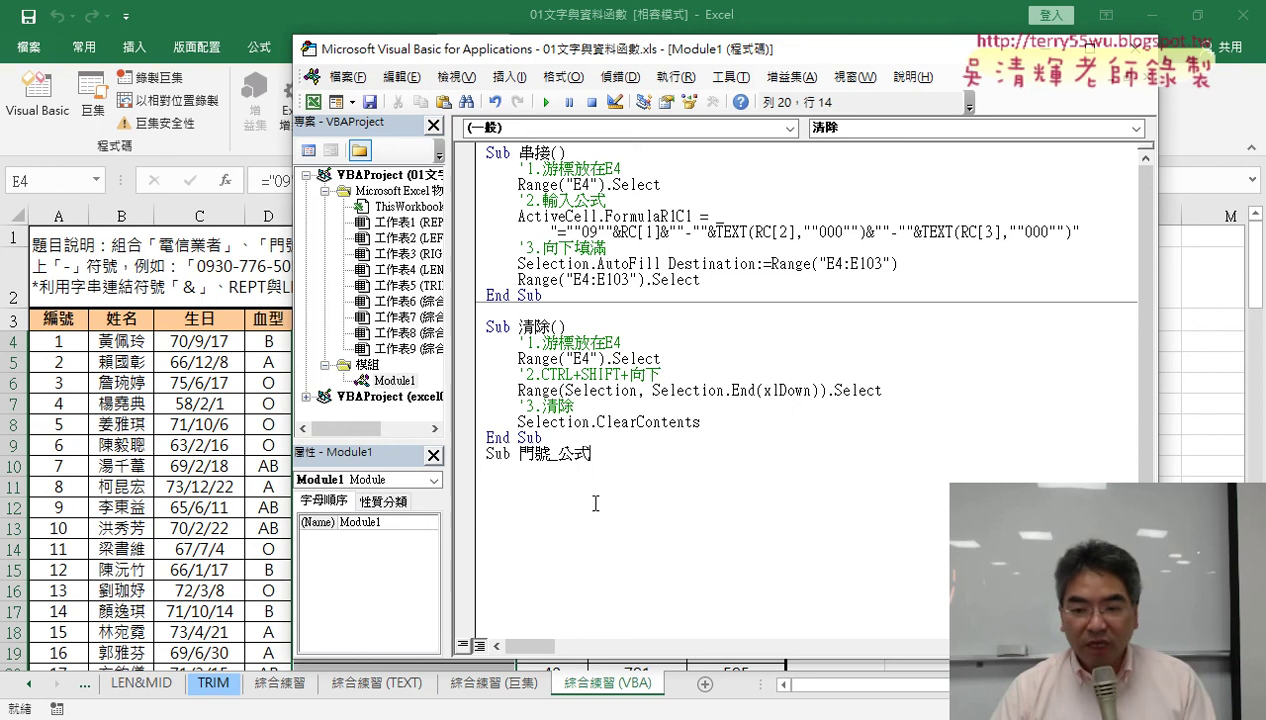
{"action": "key", "text": "Return"}
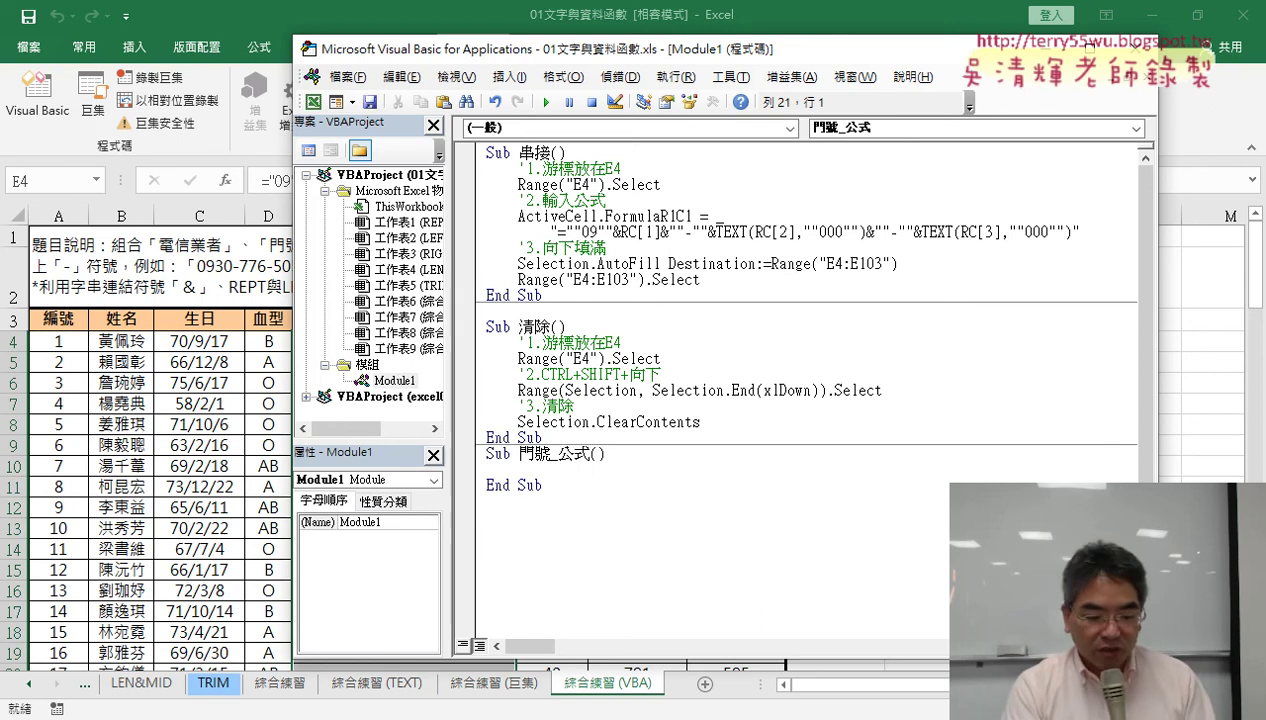
{"action": "key", "text": "ctrl+z"}
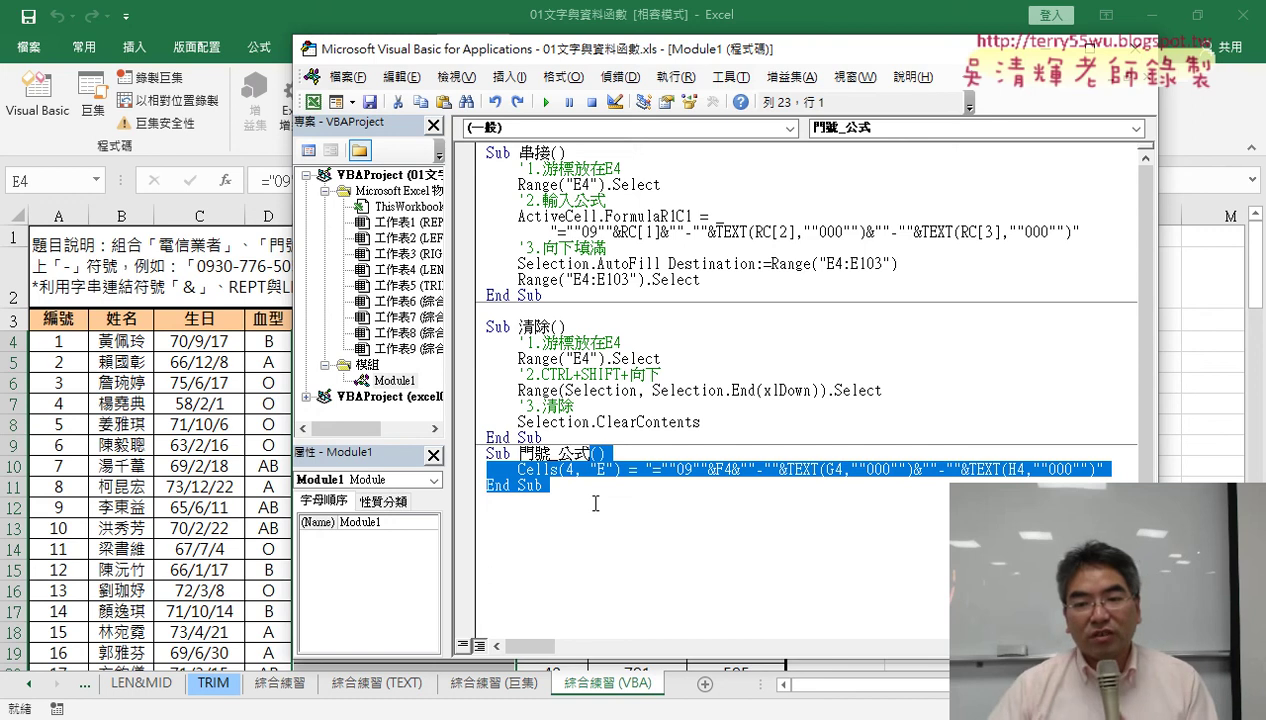
{"action": "left_click_drag", "start_coordinate": [645, 469], "coordinate": [793, 469]}
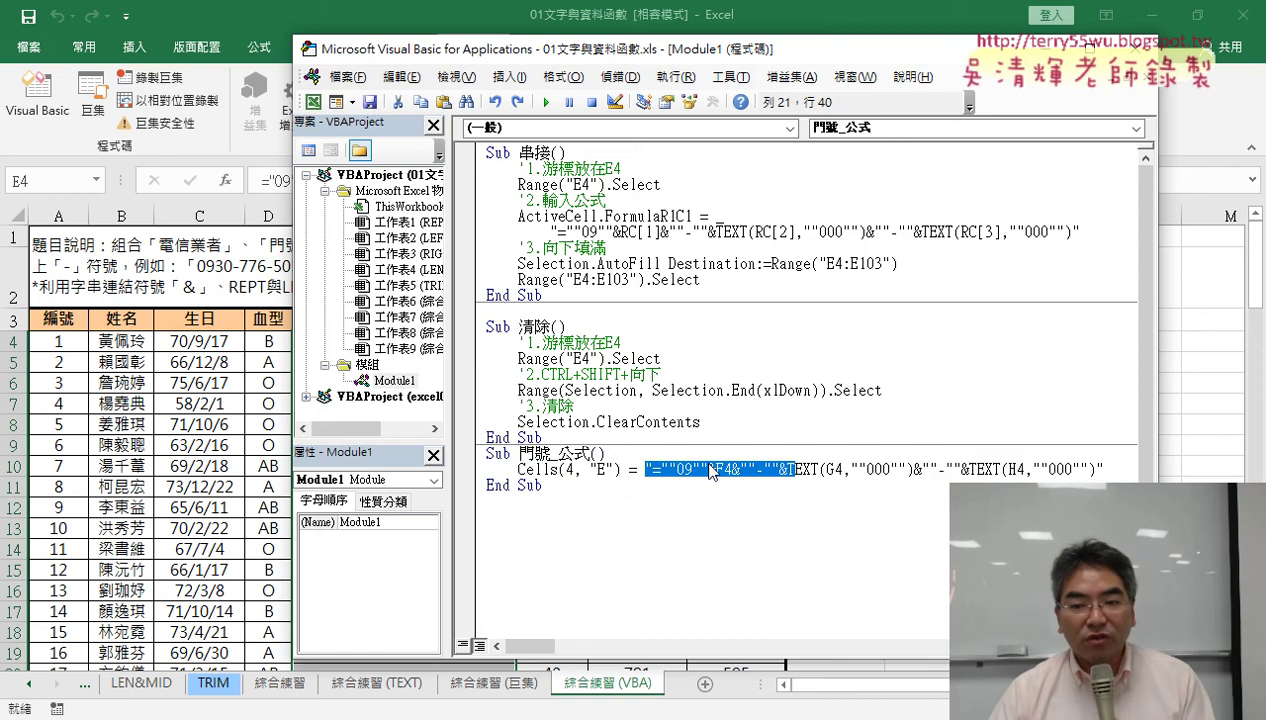
{"action": "left_click_drag", "start_coordinate": [518, 469], "coordinate": [620, 469]}
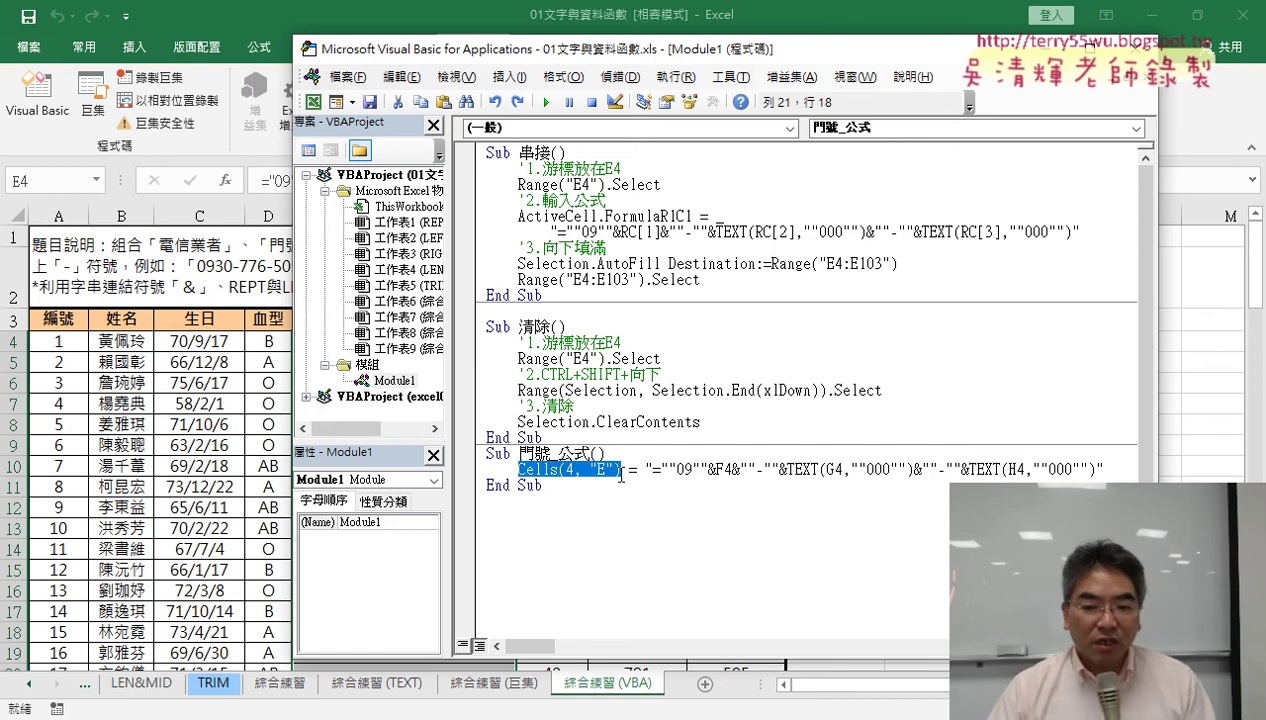
{"action": "left_click_drag", "start_coordinate": [618, 470], "coordinate": [818, 481]}
{"action": "left_click_drag", "start_coordinate": [626, 484], "coordinate": [641, 482]}
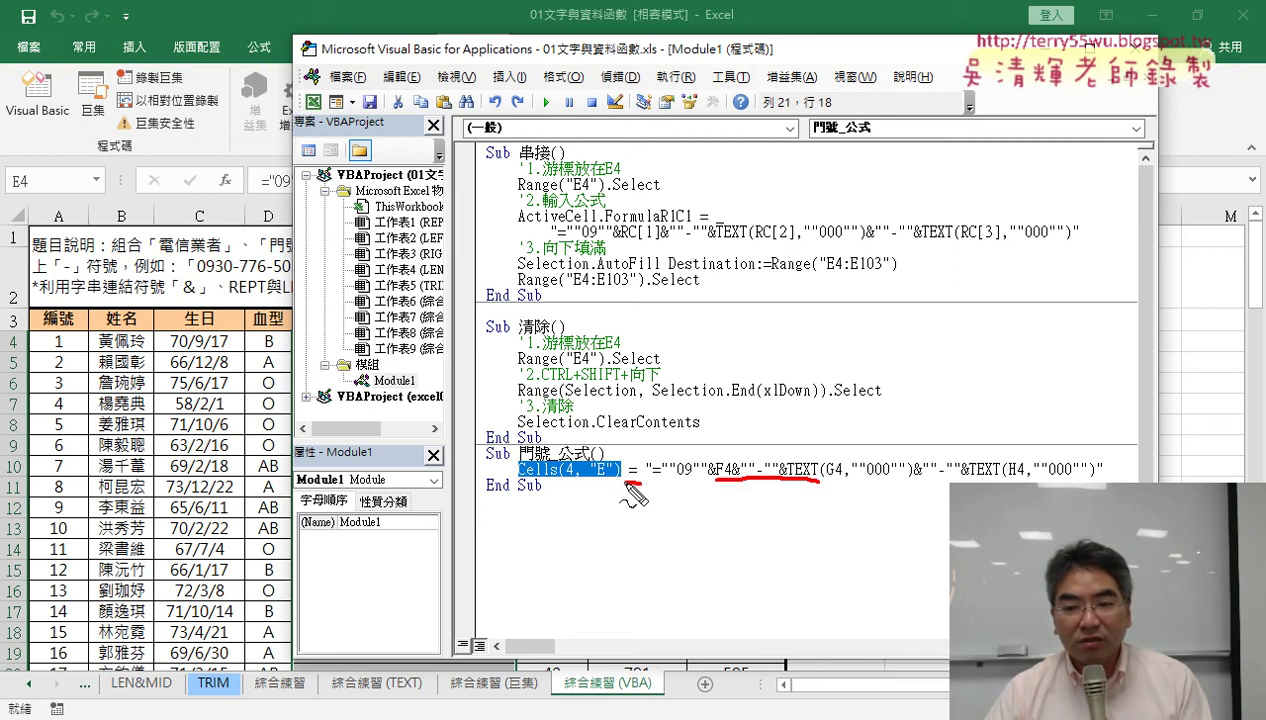
{"action": "mouse_move", "coordinate": [724, 462]}
{"action": "left_mouse_down"}
{"action": "mouse_move", "coordinate": [578, 440]}
{"action": "mouse_move", "coordinate": [572, 470]}
{"action": "left_mouse_up"}
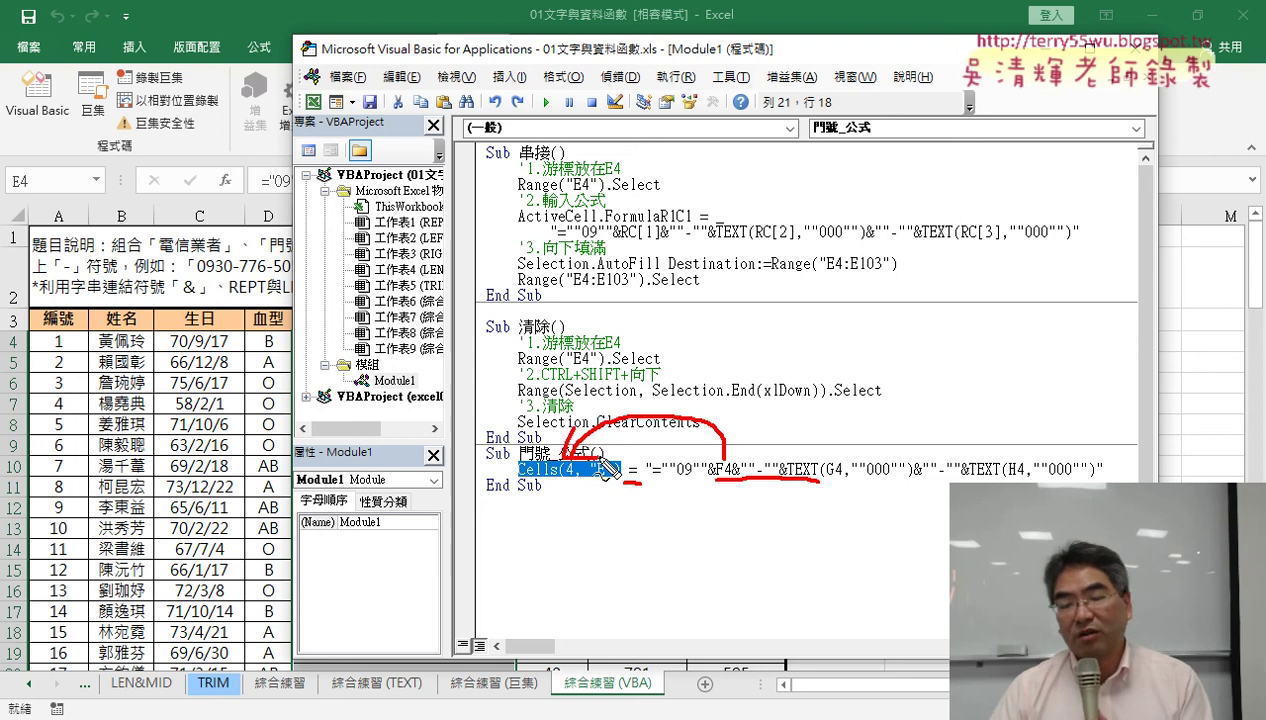
{"action": "key", "text": "Escape"}
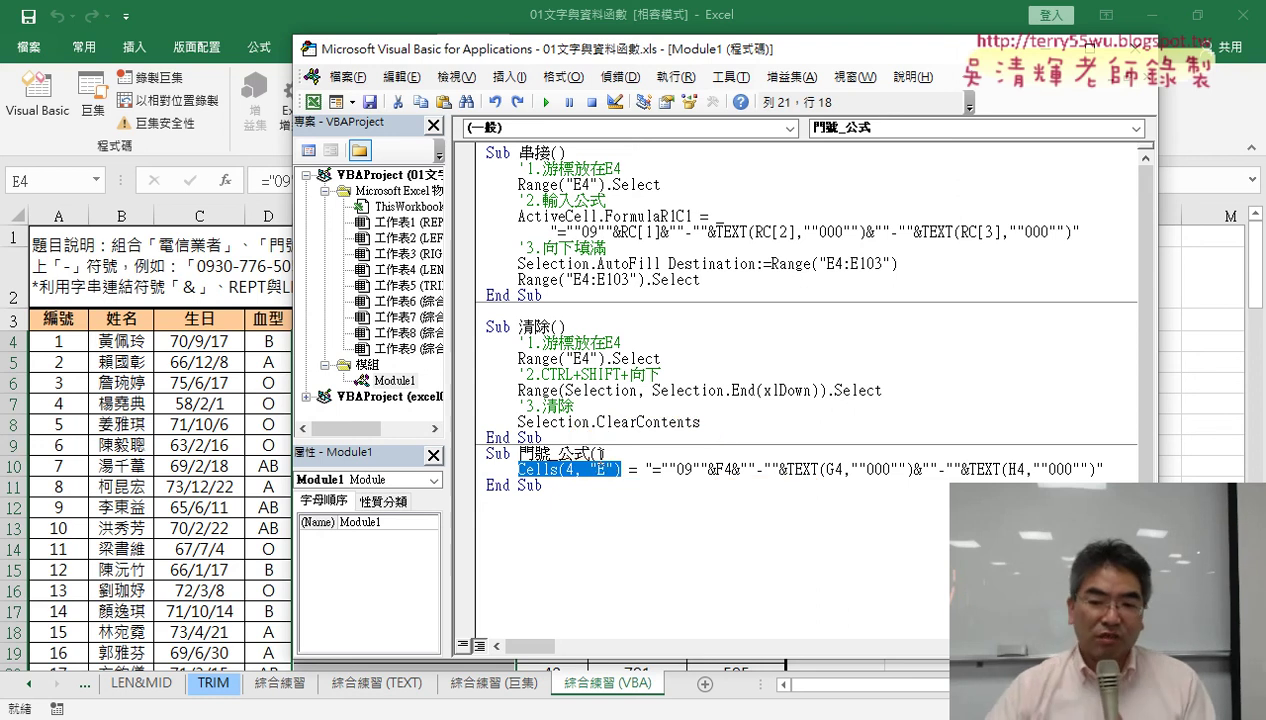
{"action": "left_click", "coordinate": [623, 455]}
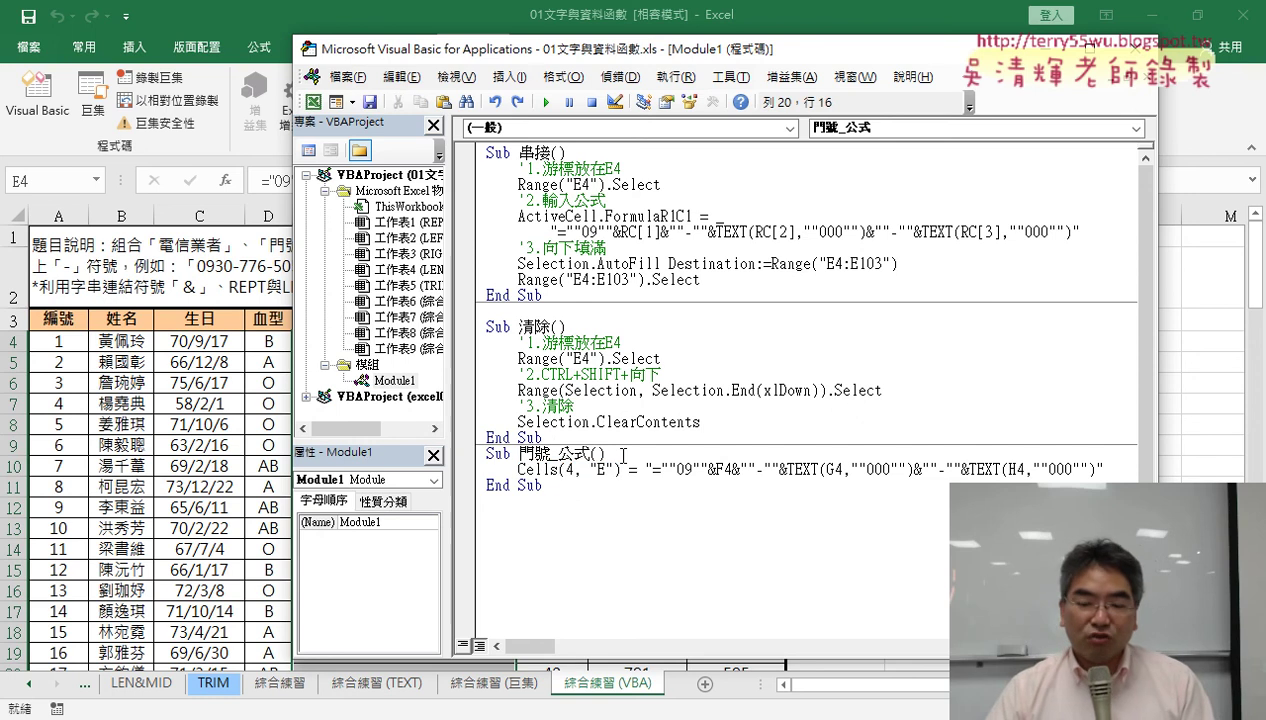
Place the code window beside the sheet, confirm the data runs to row 103, and select E4
{"action": "left_click_drag", "start_coordinate": [449, 283], "coordinate": [391, 285]}
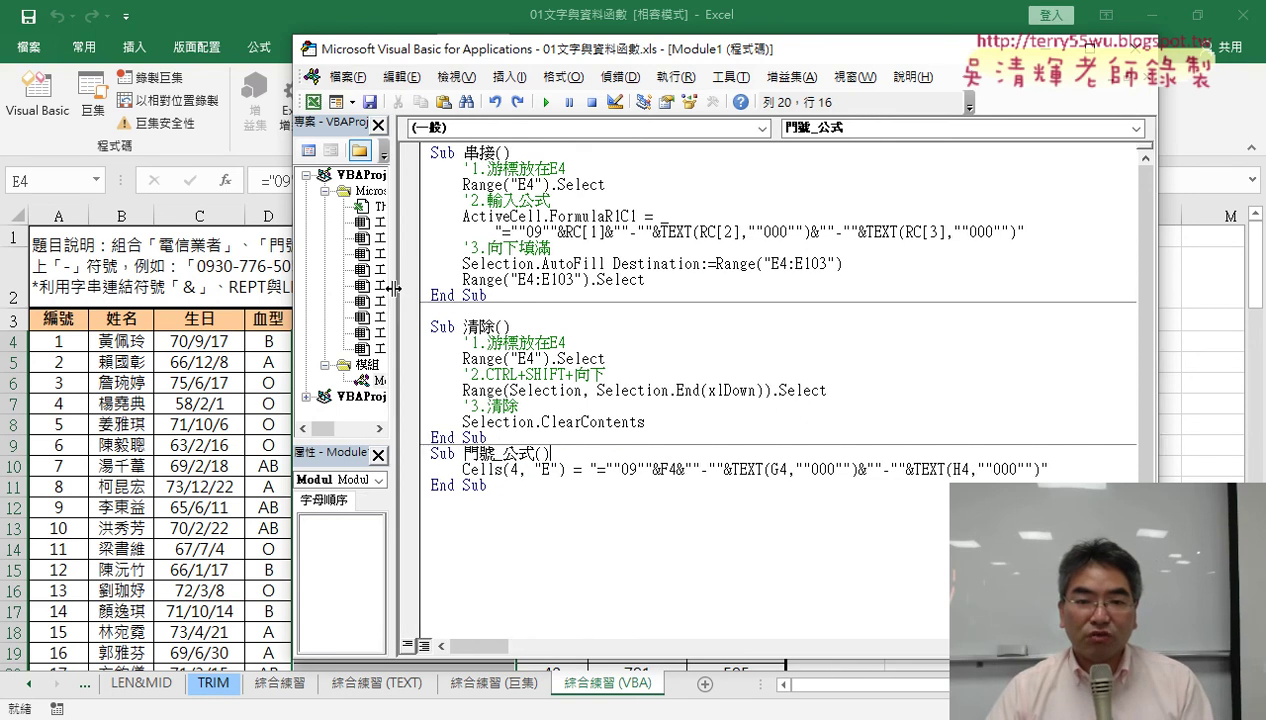
{"action": "left_click_drag", "start_coordinate": [511, 52], "coordinate": [718, 64]}
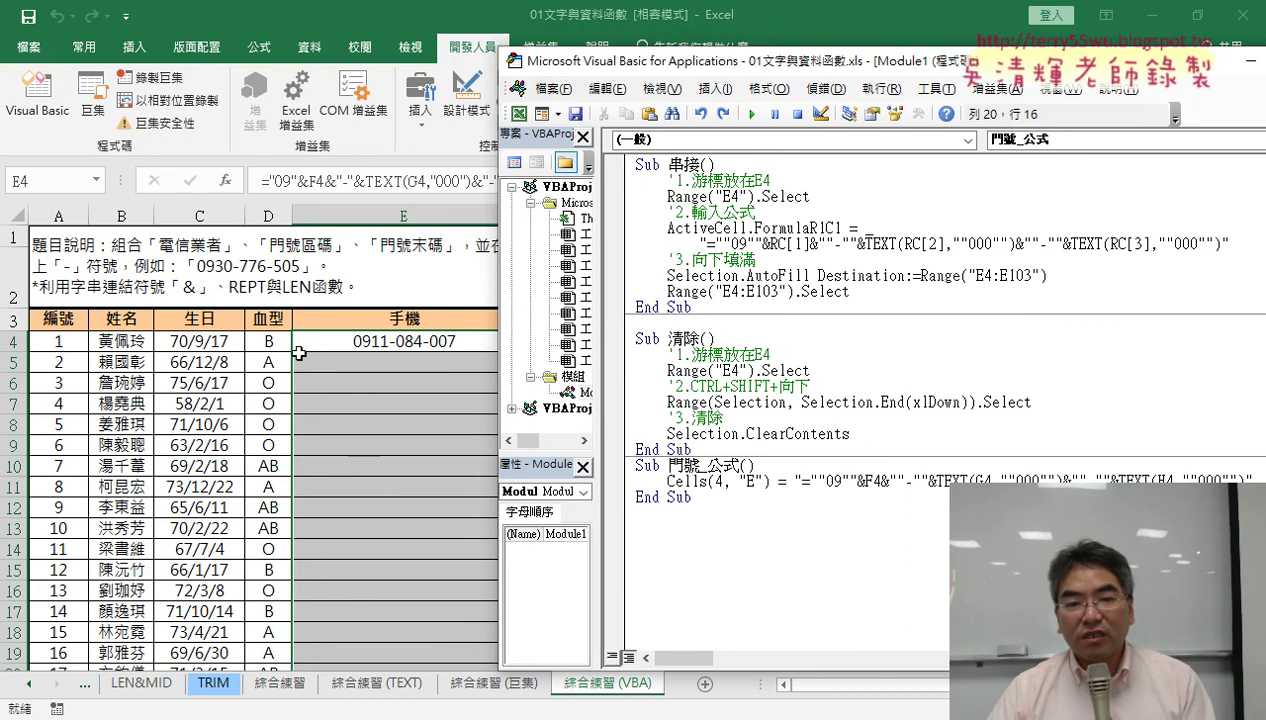
{"action": "left_click", "coordinate": [40, 340]}
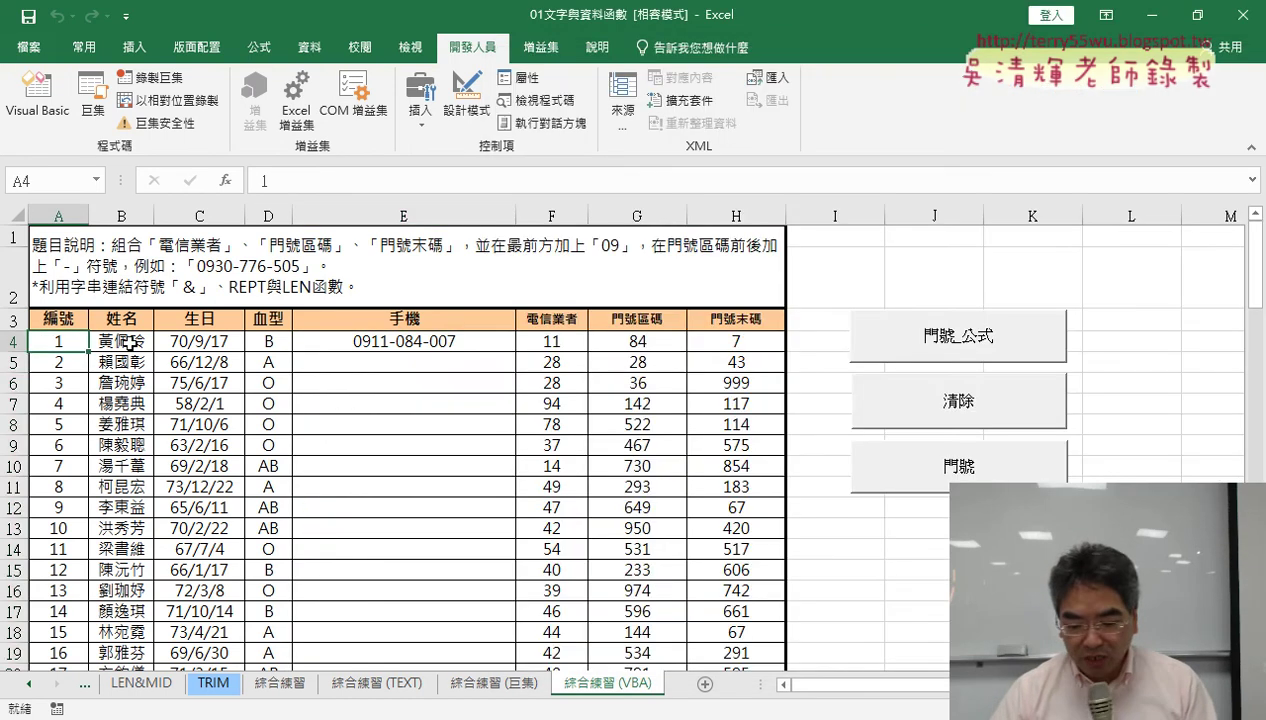
{"action": "key", "text": "ctrl+Down"}
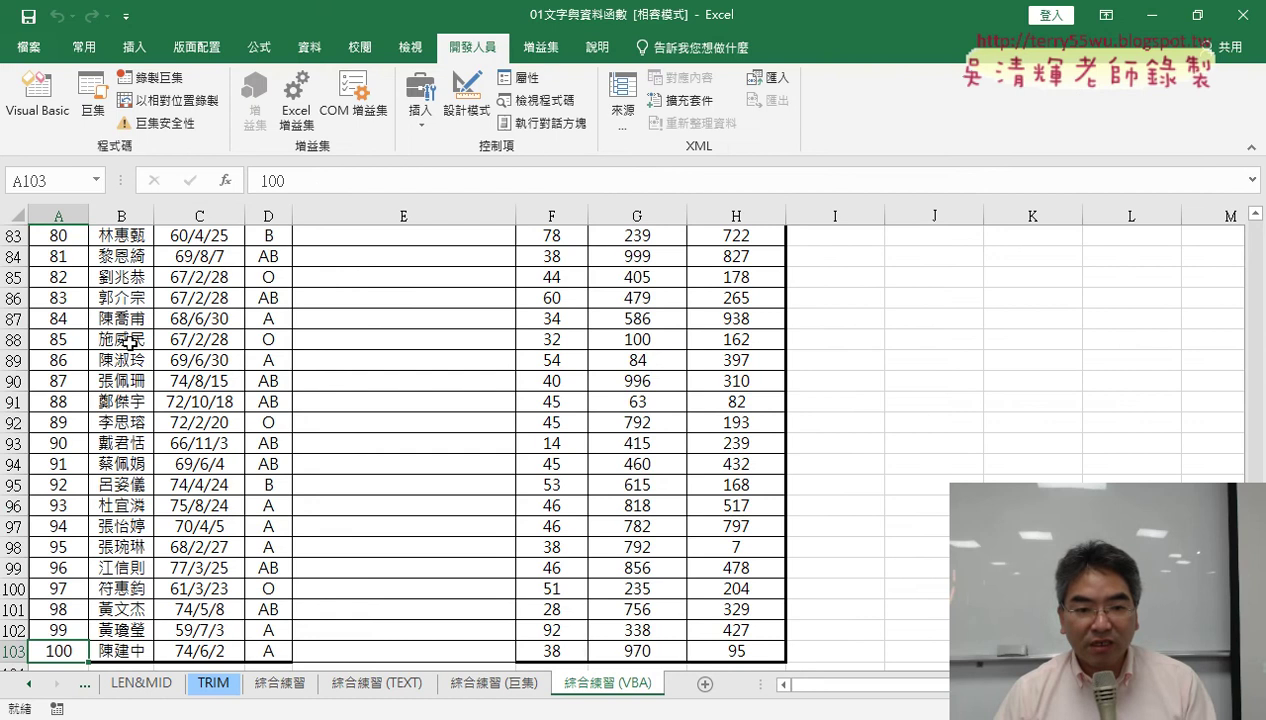
{"action": "key", "text": "ctrl+Up"}
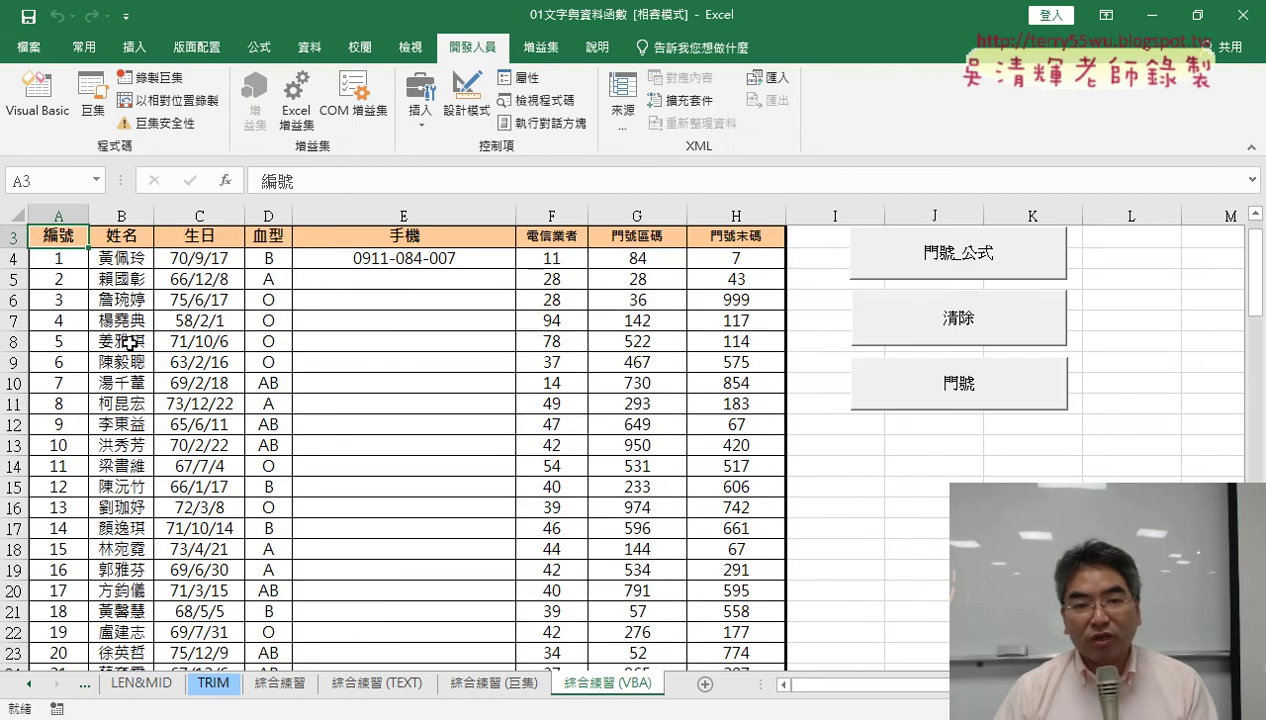
{"action": "key", "text": "ctrl+Down"}
{"action": "key", "text": "ctrl+Up"}
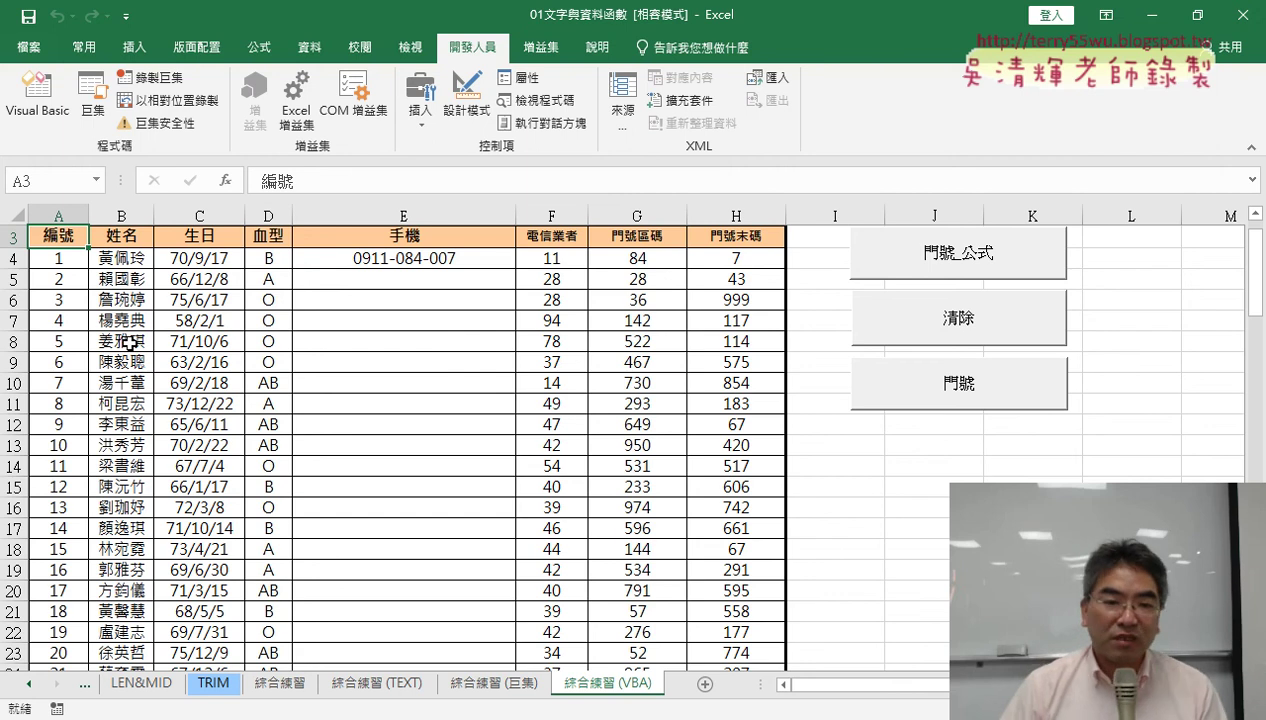
{"action": "key", "text": "Right"}
{"action": "key", "text": "Right"}
{"action": "key", "text": "Right"}
{"action": "key", "text": "Right"}
{"action": "key", "text": "Right"}
{"action": "key", "text": "Down"}
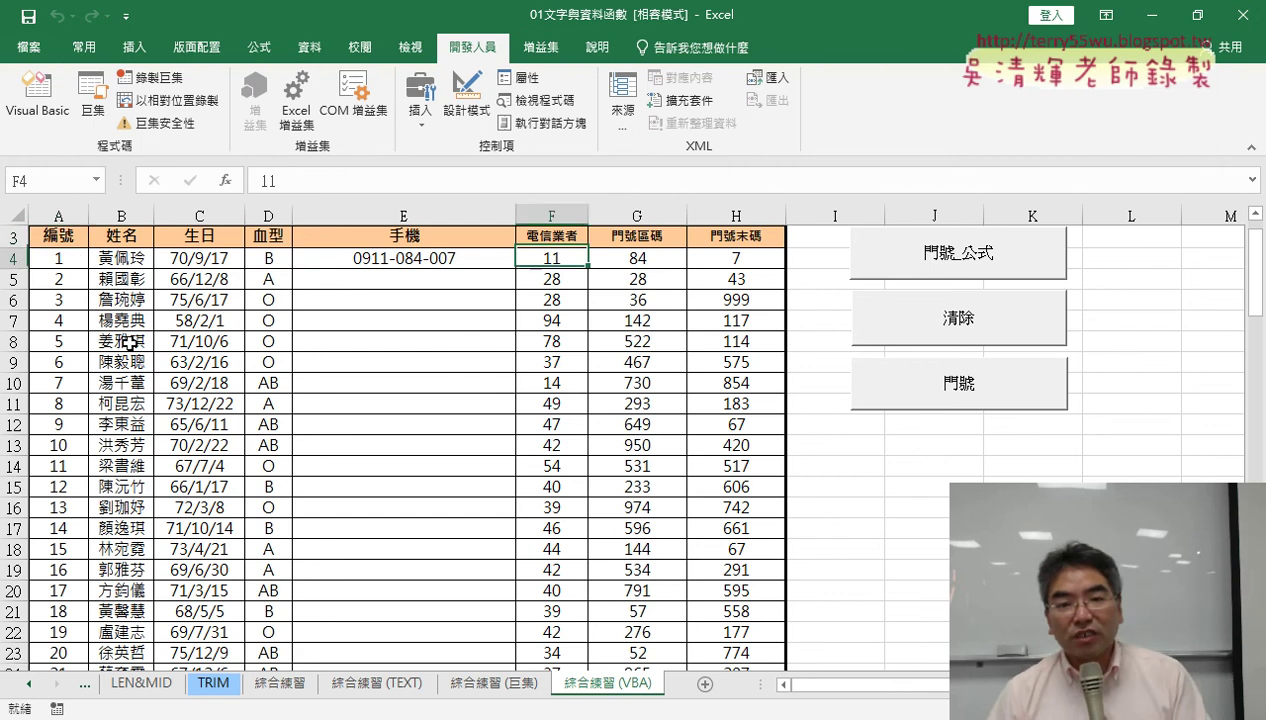
{"action": "key", "text": "Left"}
{"action": "key", "text": "Left"}
{"action": "key", "text": "Right"}
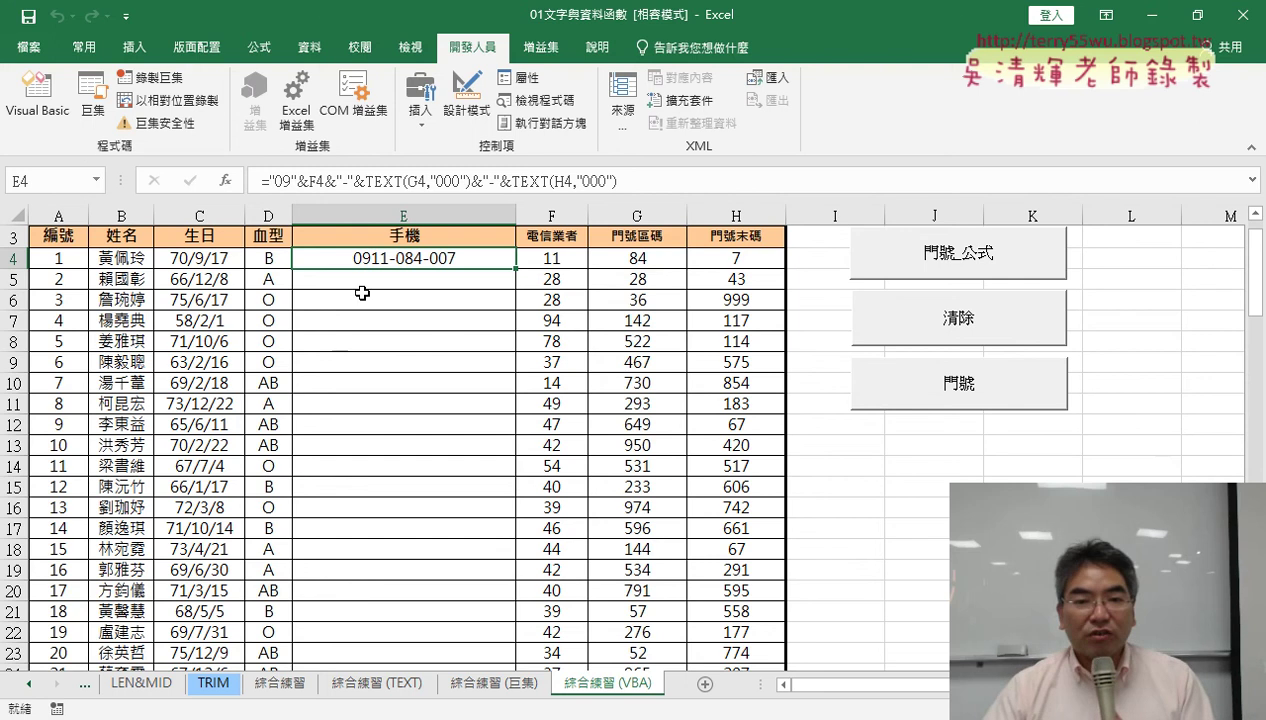
{"action": "left_click", "coordinate": [40, 100]}
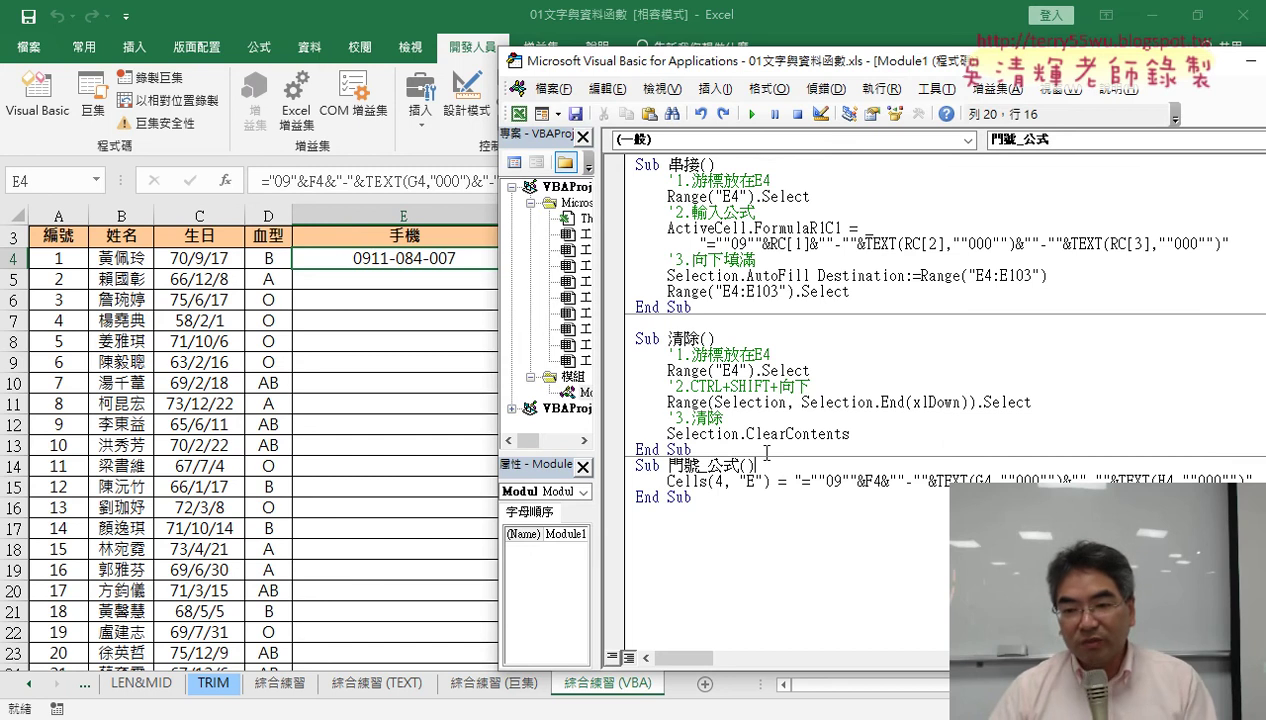
Insert For i = 4 To 103 with a matching Next in 門號_公式, then select the Cells line
{"action": "key", "text": "Return"}
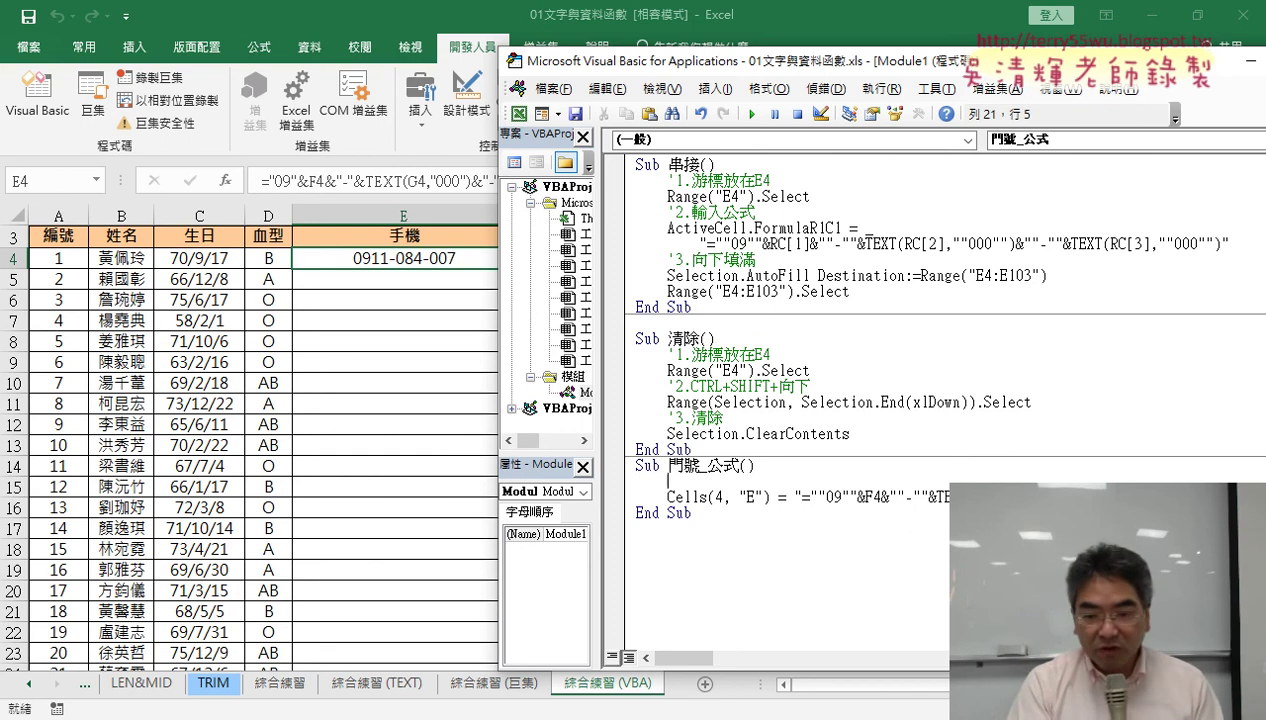
{"action": "type", "text": "for"}
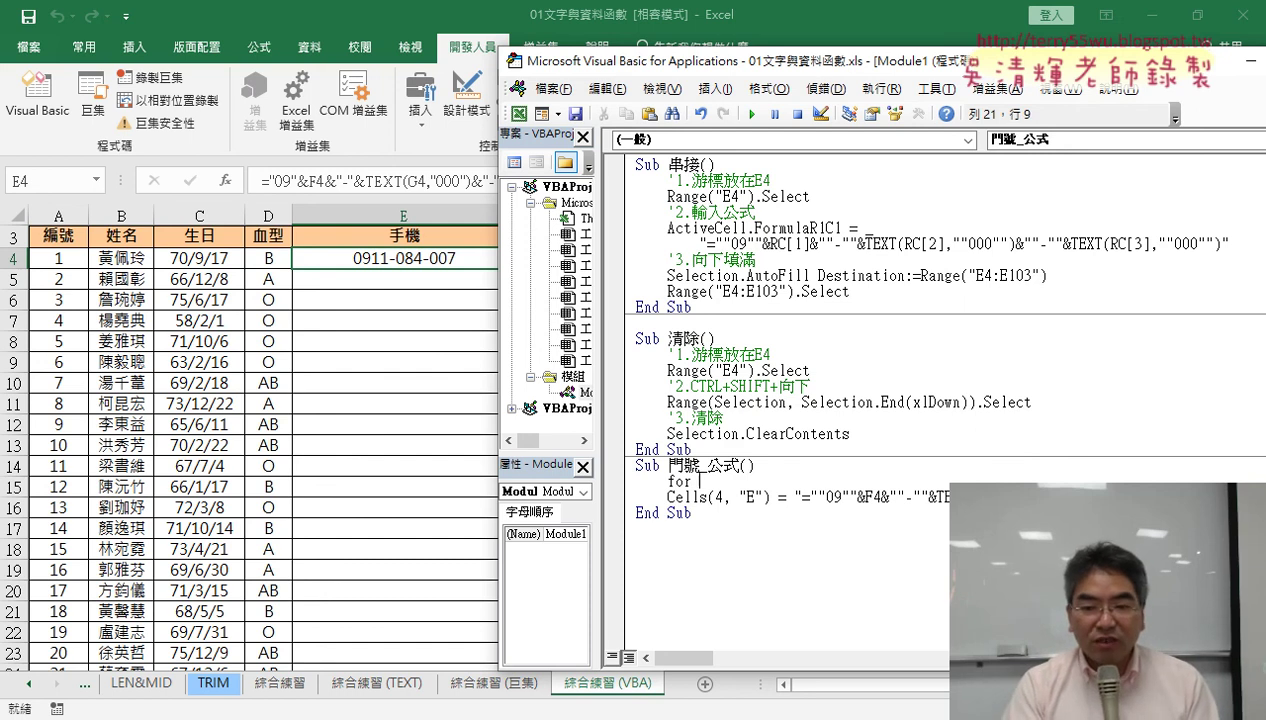
{"action": "type", "text": "i"}
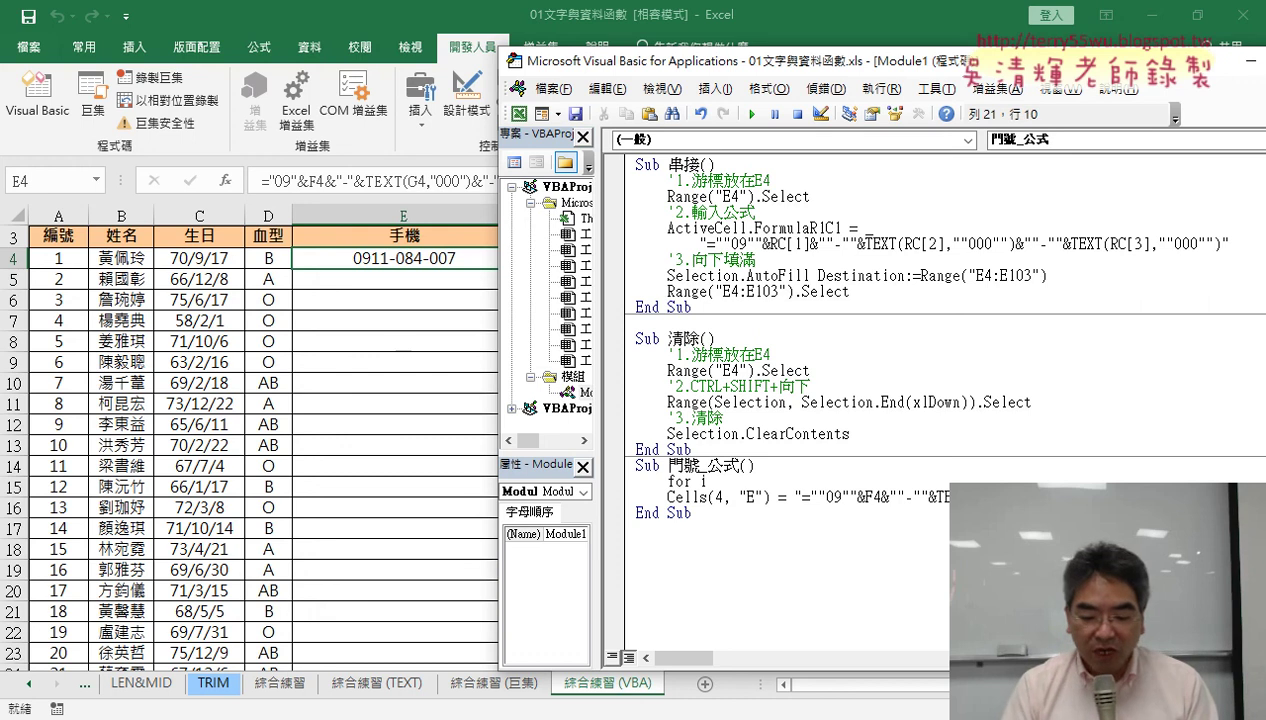
{"action": "type", "text": "=4 to"}
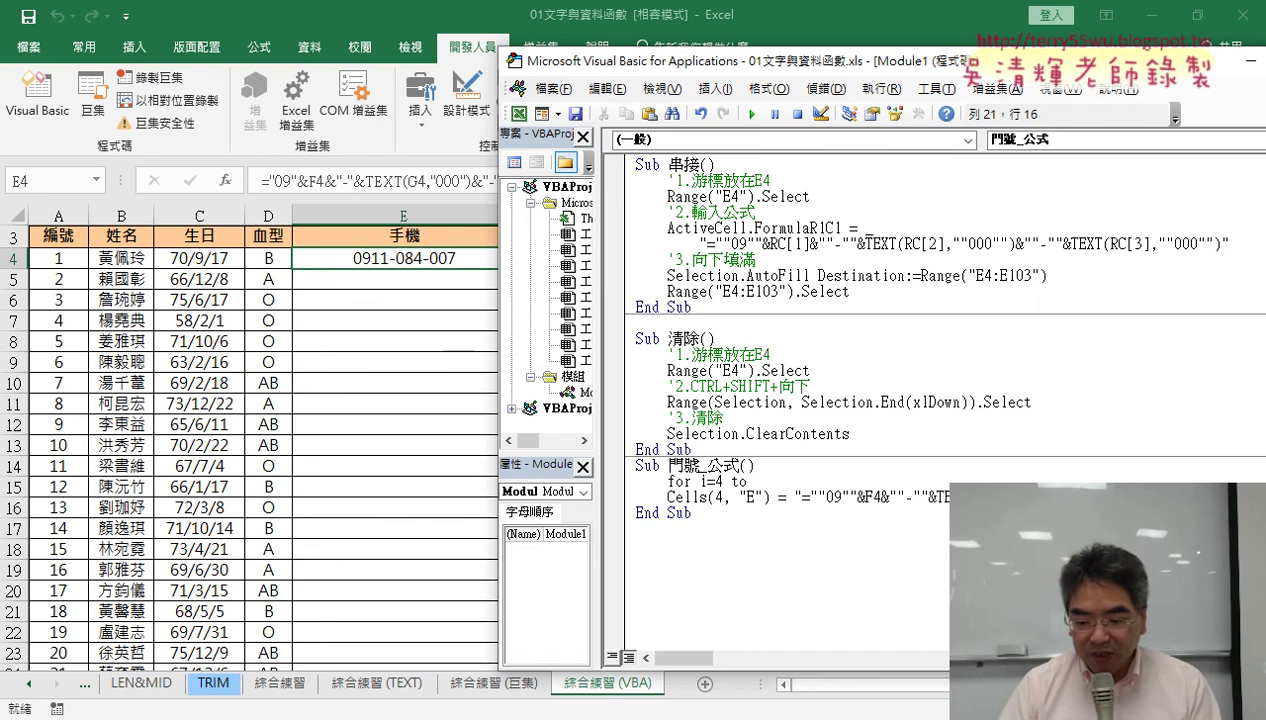
{"action": "type", "text": "103"}
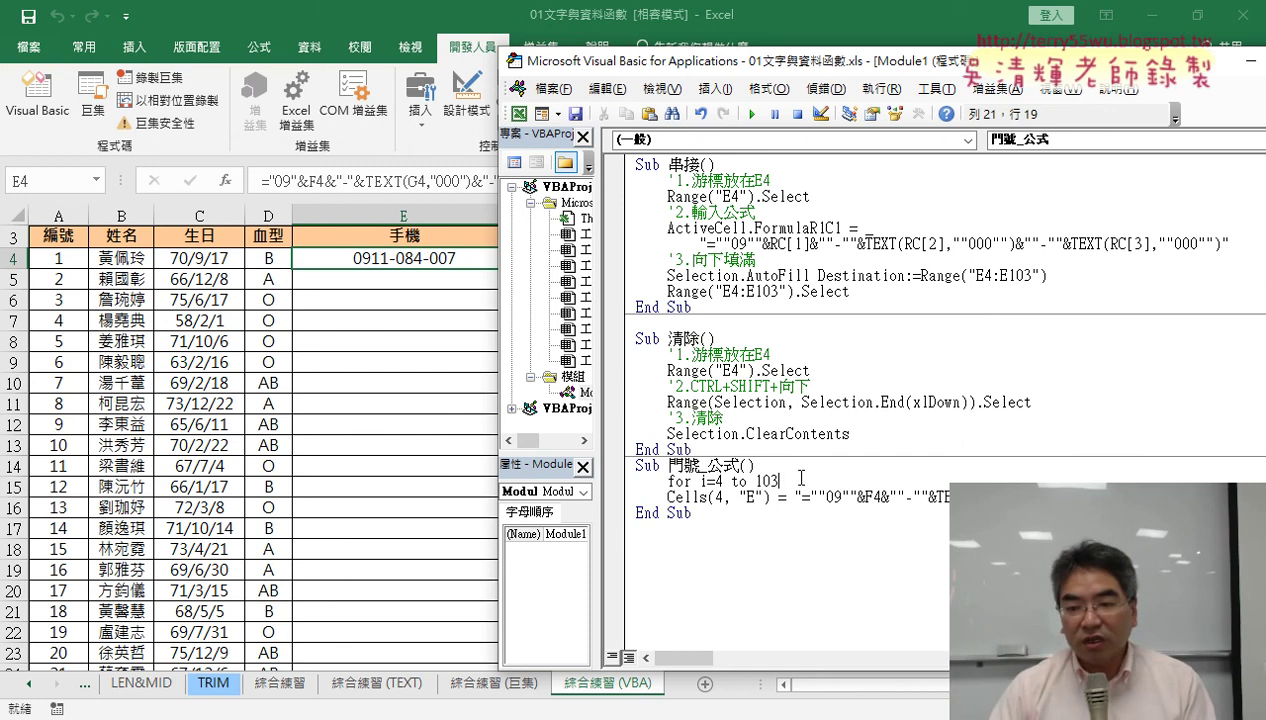
{"action": "key", "text": "Return"}
{"action": "key", "text": "Return"}
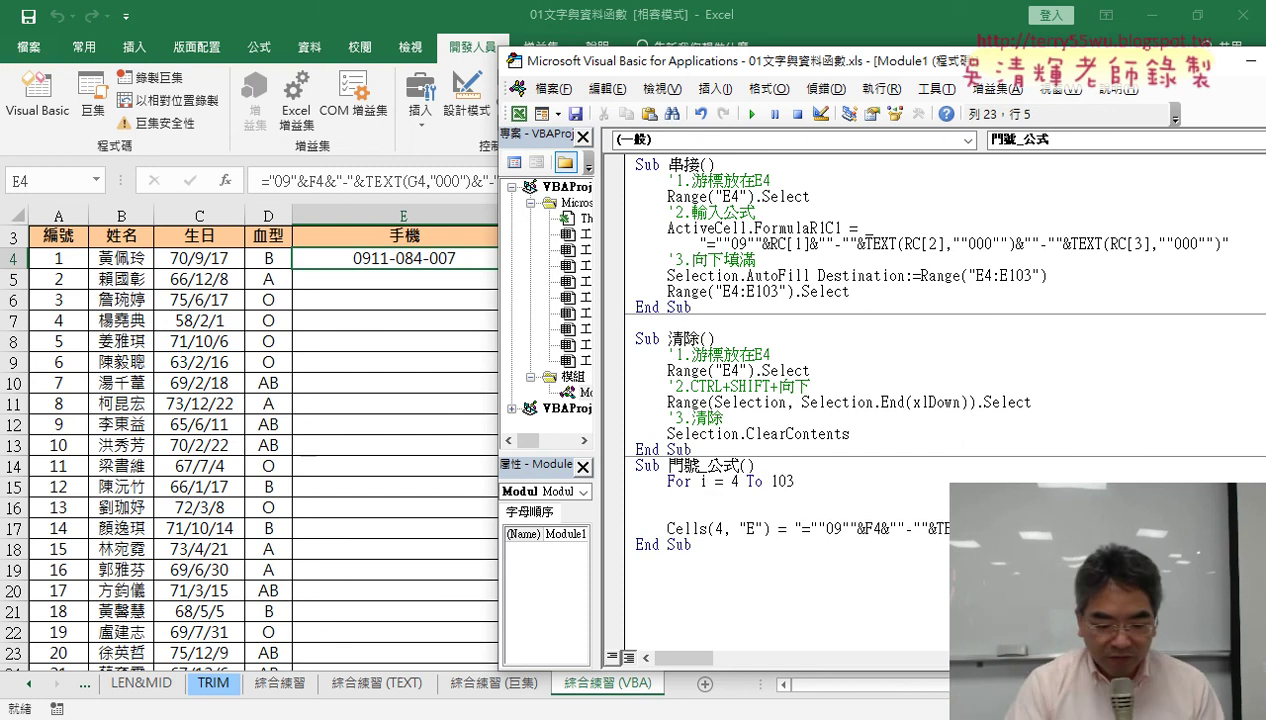
{"action": "type", "text": "next"}
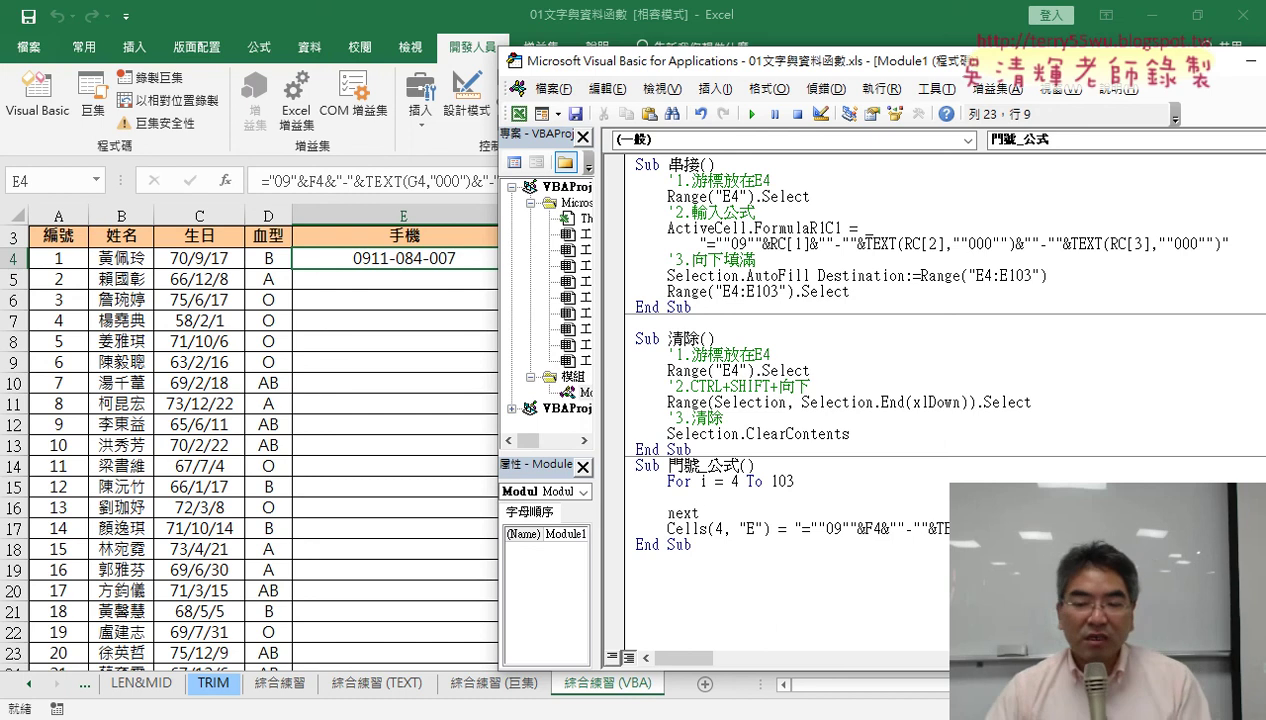
{"action": "left_click", "coordinate": [759, 530]}
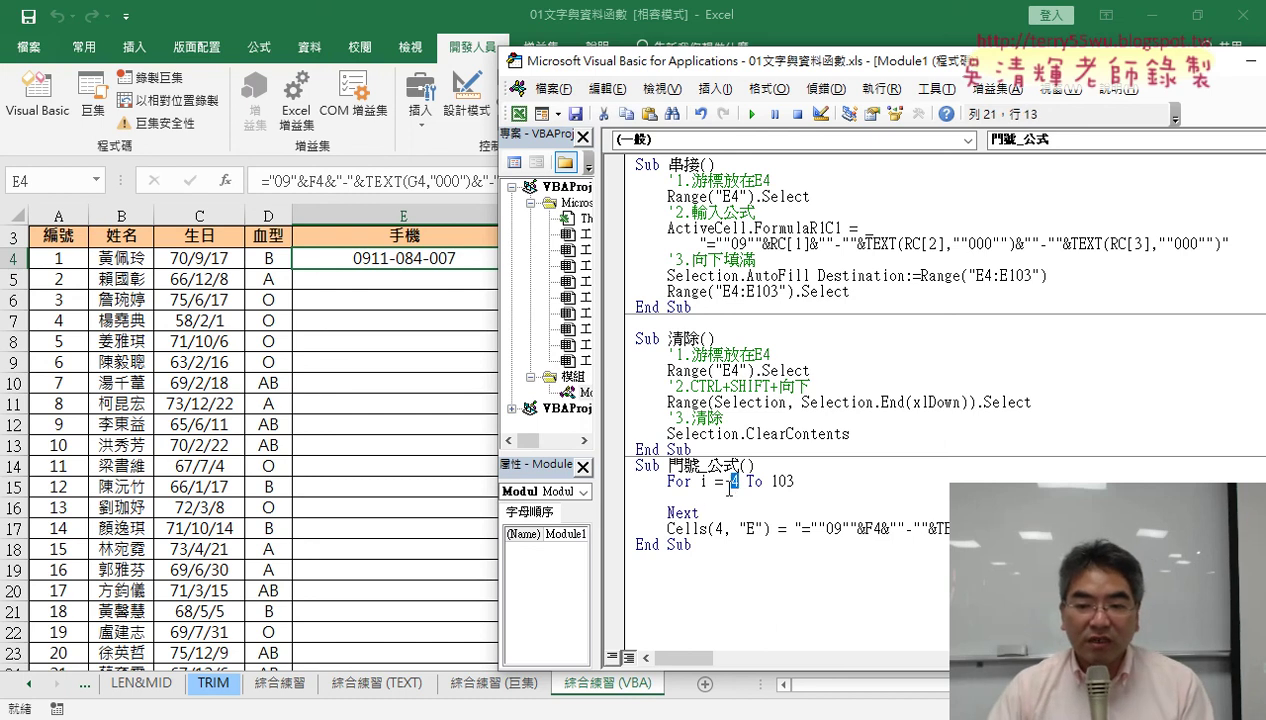
{"action": "left_click", "coordinate": [673, 511]}
{"action": "left_click", "coordinate": [753, 482]}
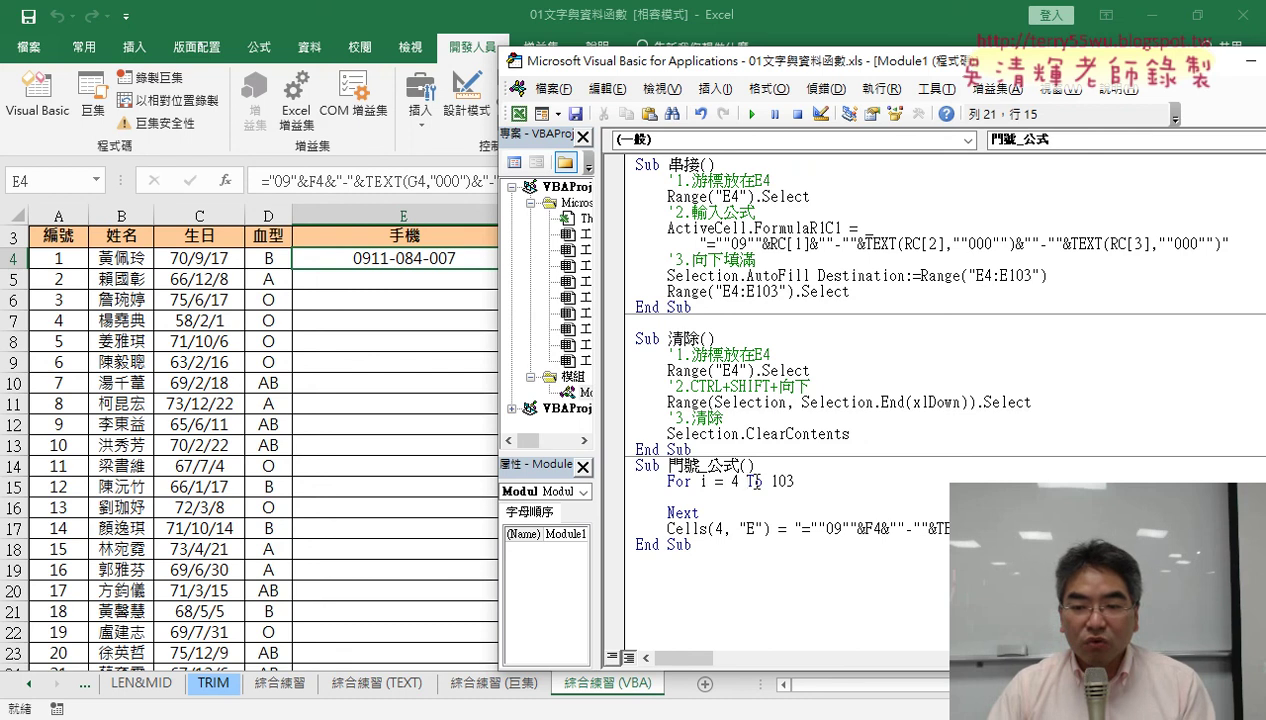
{"action": "left_click", "coordinate": [630, 528]}
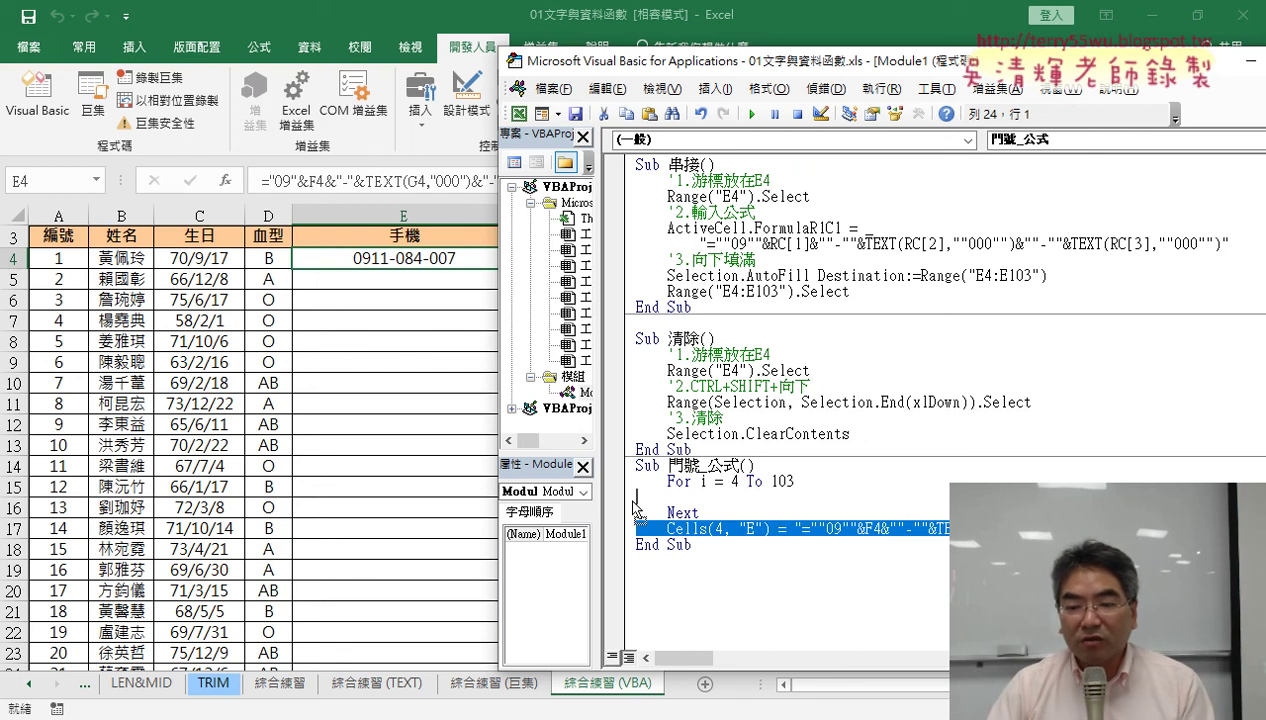
Move the Cells(4, "E") line between For and Next, indent it with Tab, and delete the blank line
{"action": "left_click_drag", "start_coordinate": [636, 510], "coordinate": [627, 510]}
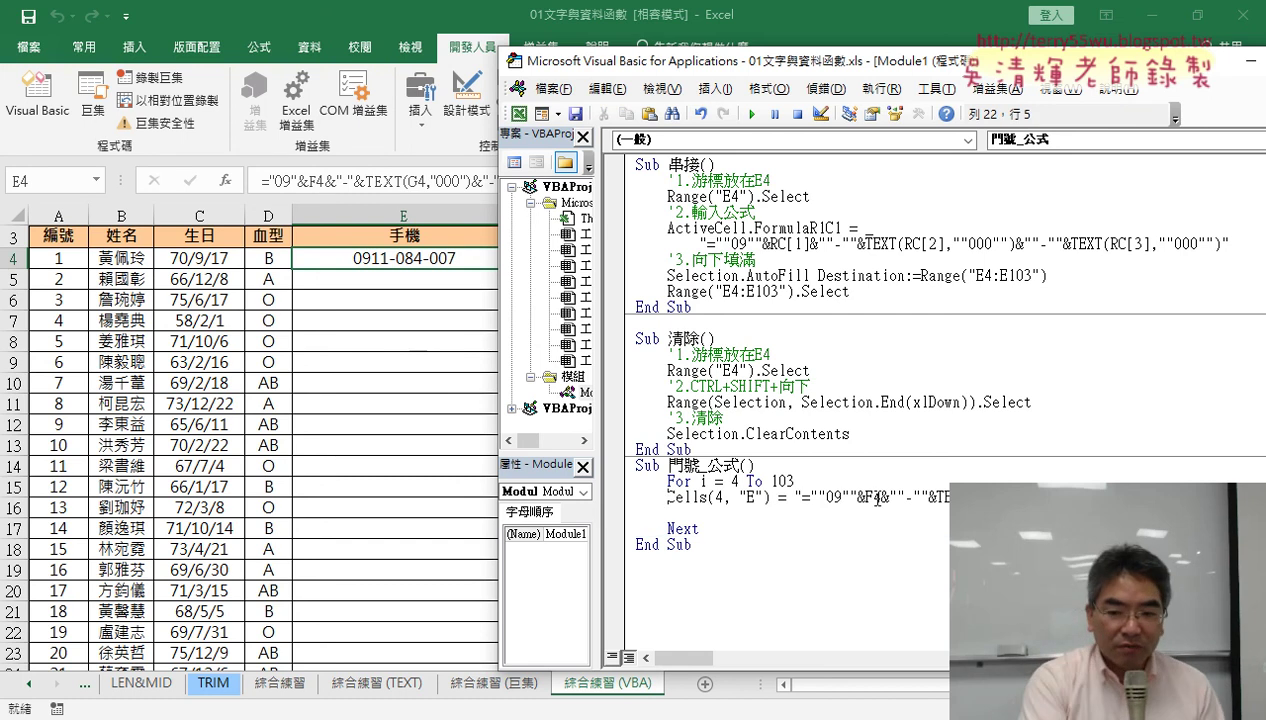
{"action": "key", "text": "Tab"}
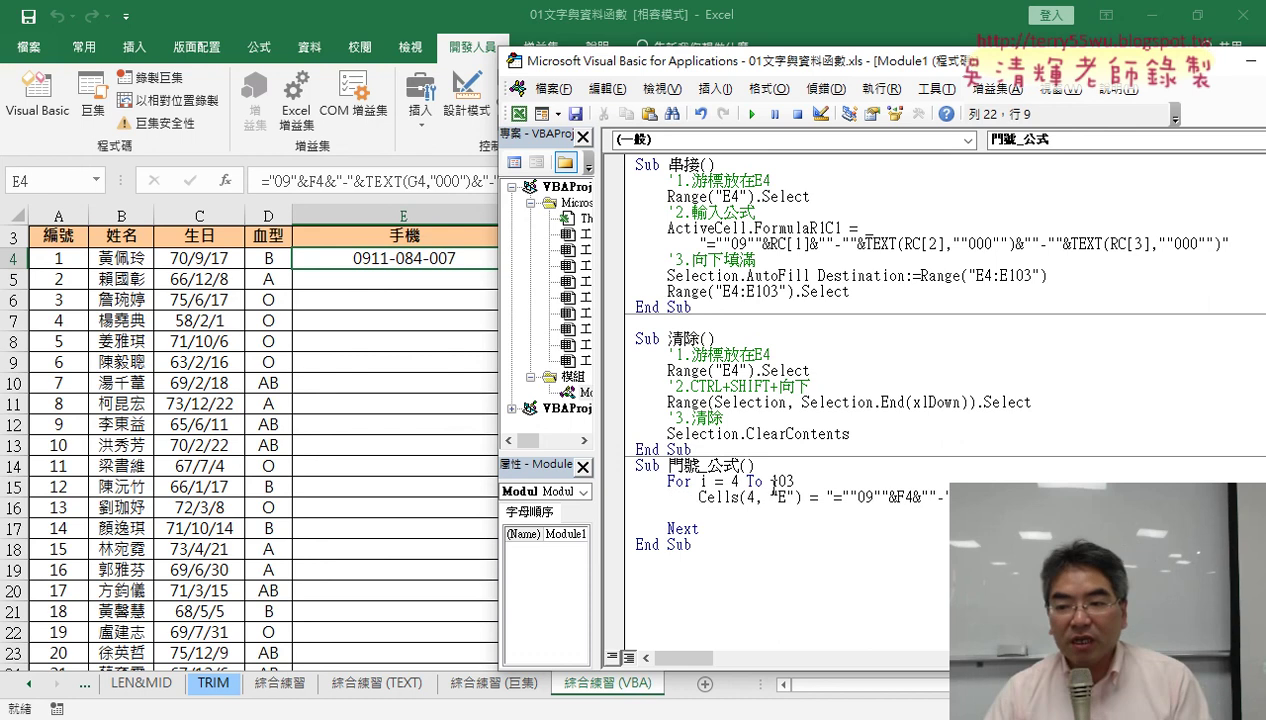
{"action": "left_click", "coordinate": [771, 490]}
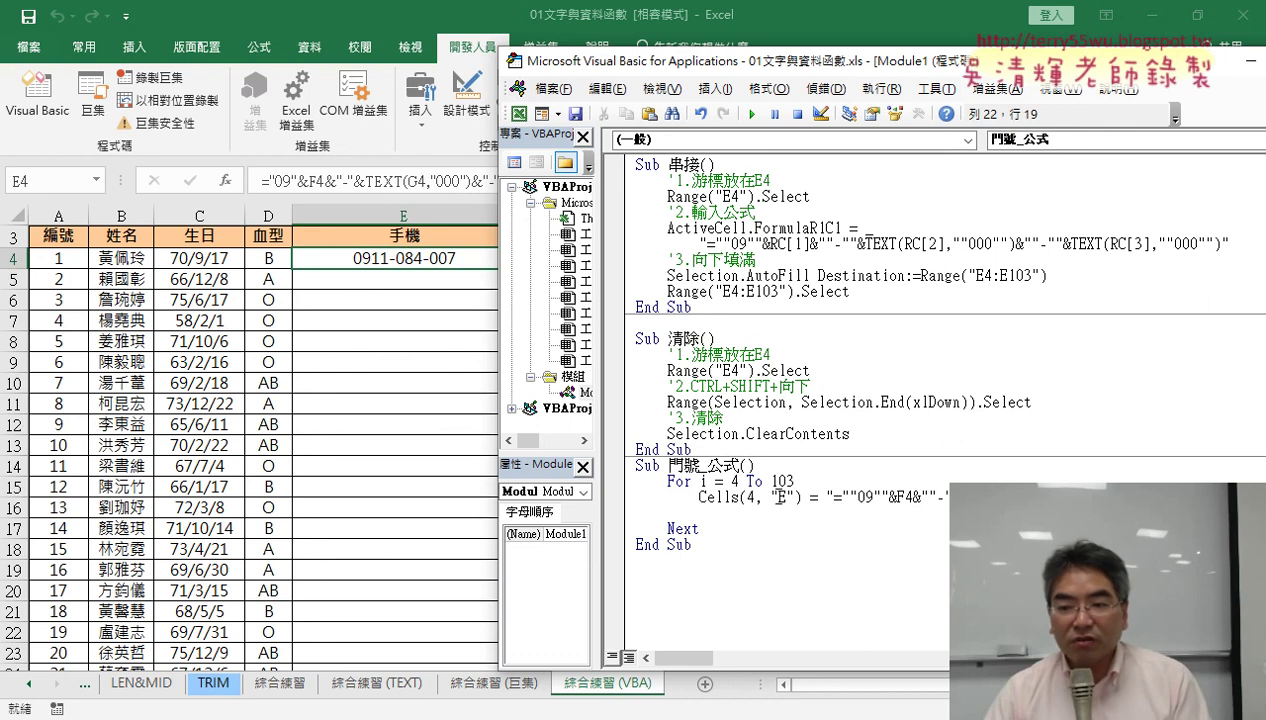
{"action": "left_click_drag", "start_coordinate": [706, 513], "coordinate": [636, 497]}
{"action": "left_click", "coordinate": [636, 512]}
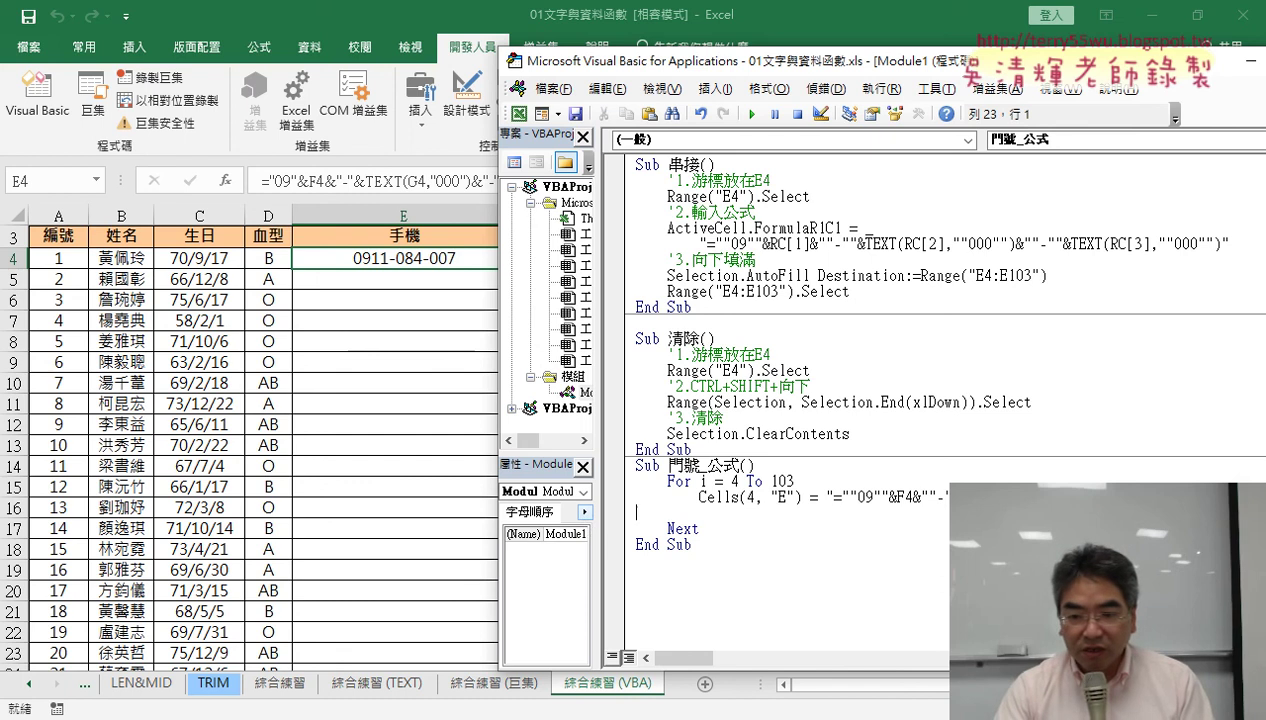
{"action": "key", "text": "BackSpace"}
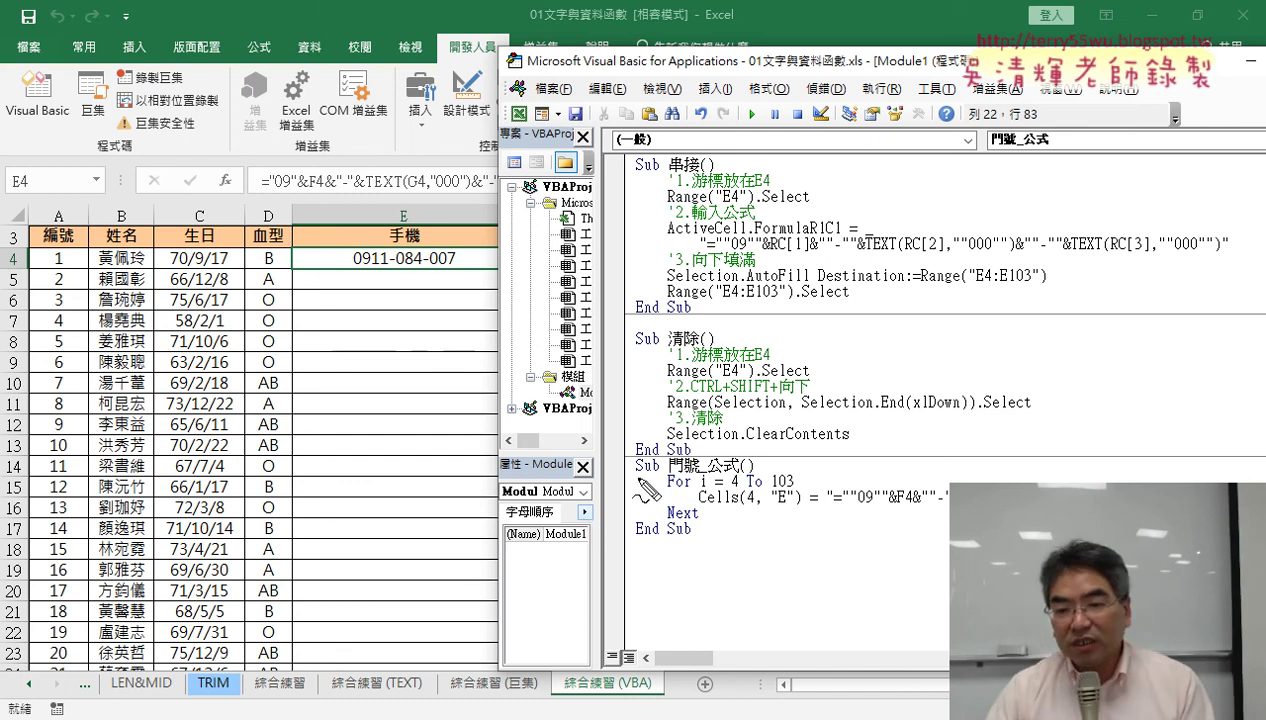
{"action": "left_click_drag", "start_coordinate": [632, 481], "coordinate": [692, 497]}
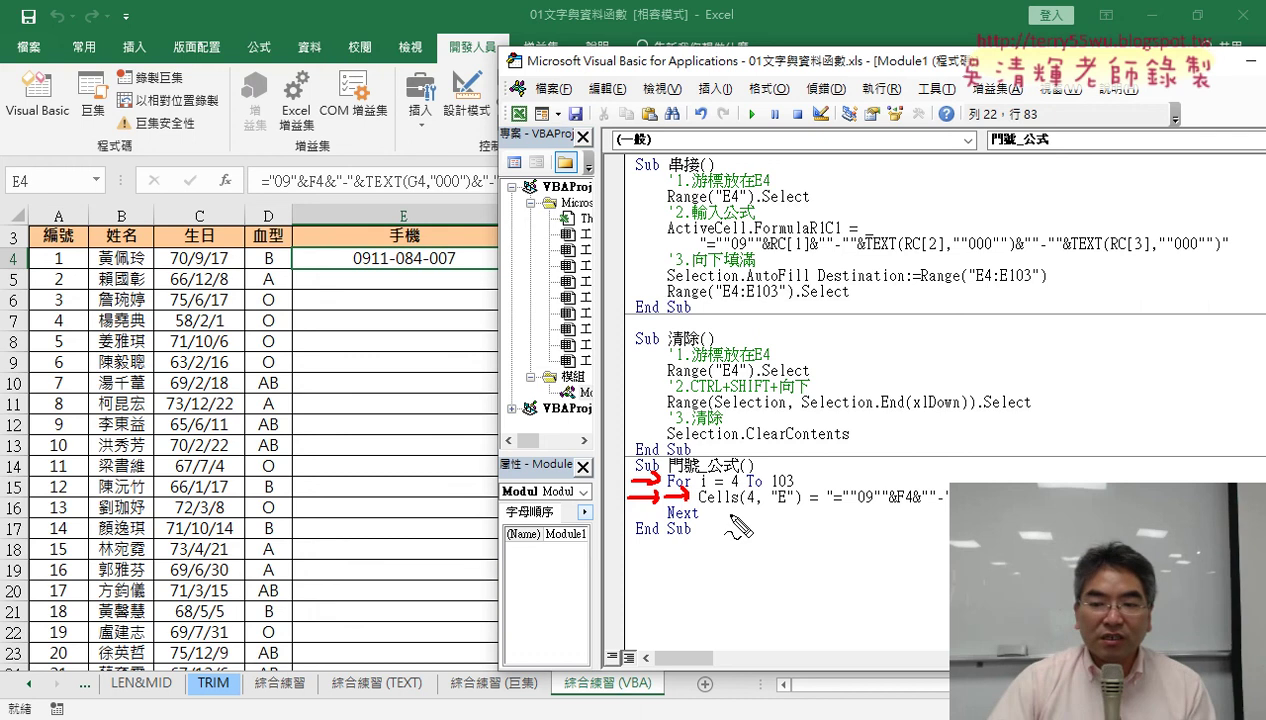
{"action": "key", "text": "Escape"}
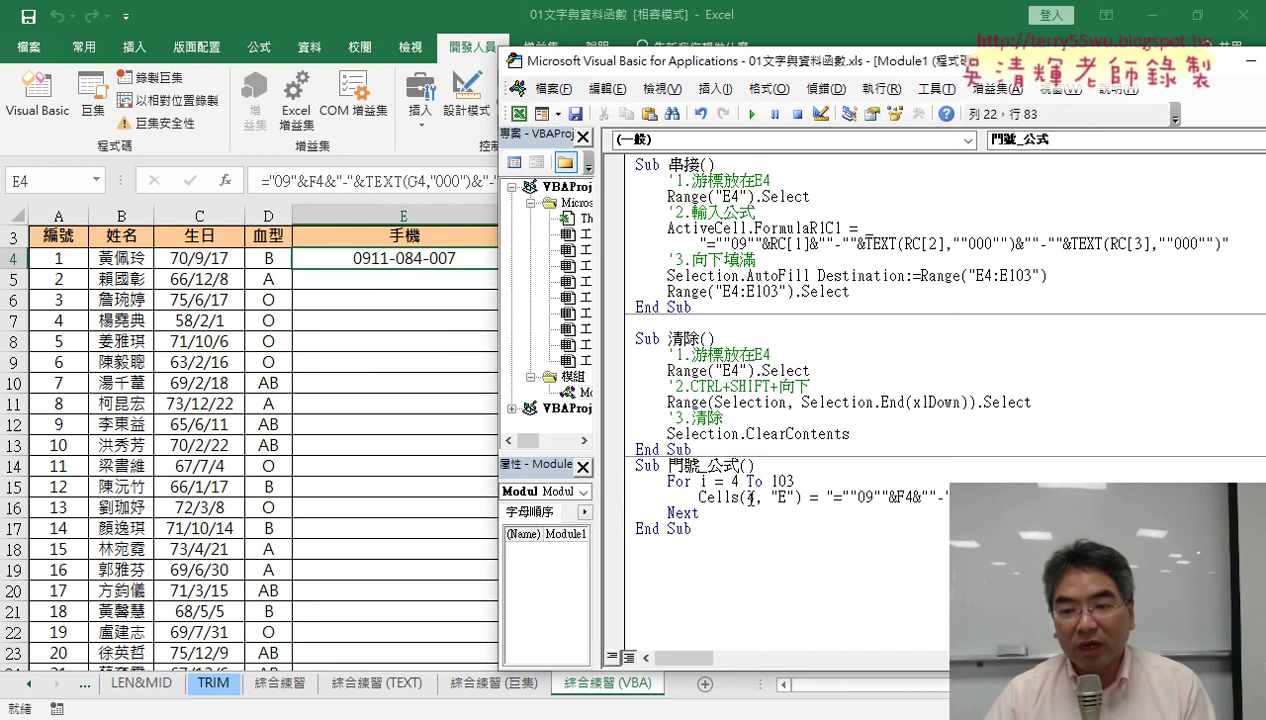
Change Cells(4, "E") to Cells(i, "E") and run 門號_公式 with Run Sub
{"action": "double_click", "coordinate": [750, 497]}
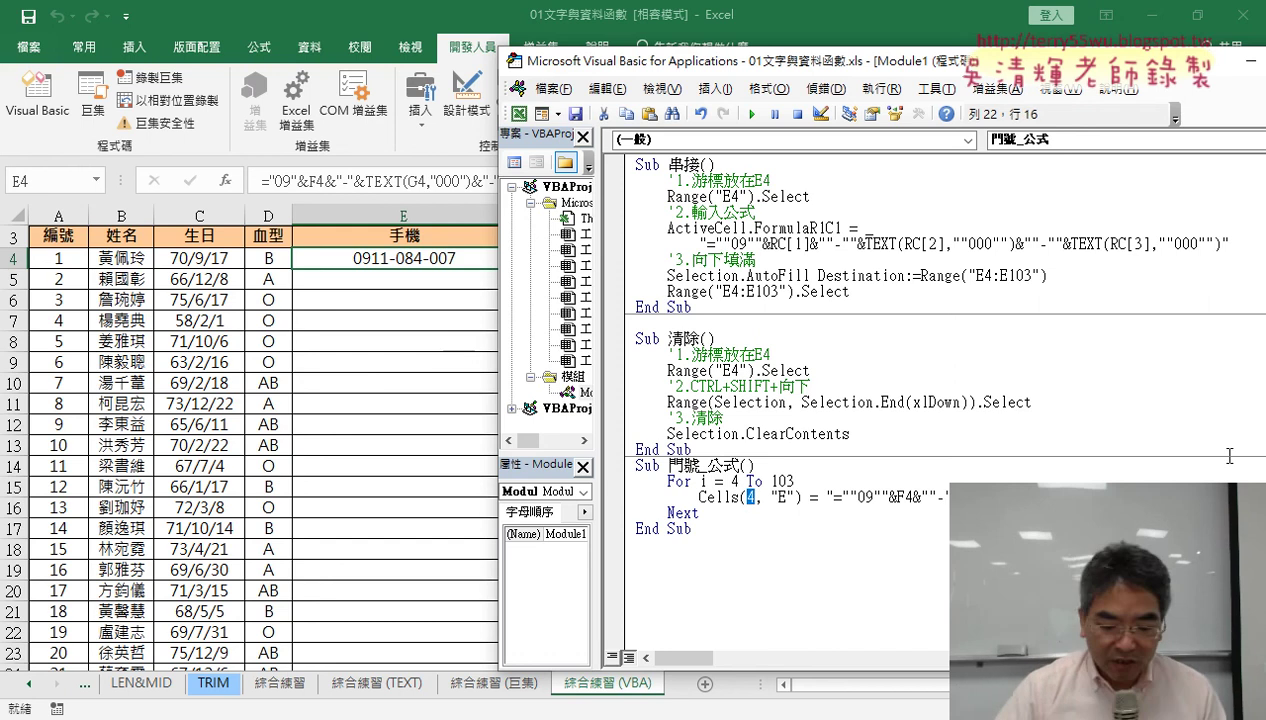
{"action": "type", "text": "i"}
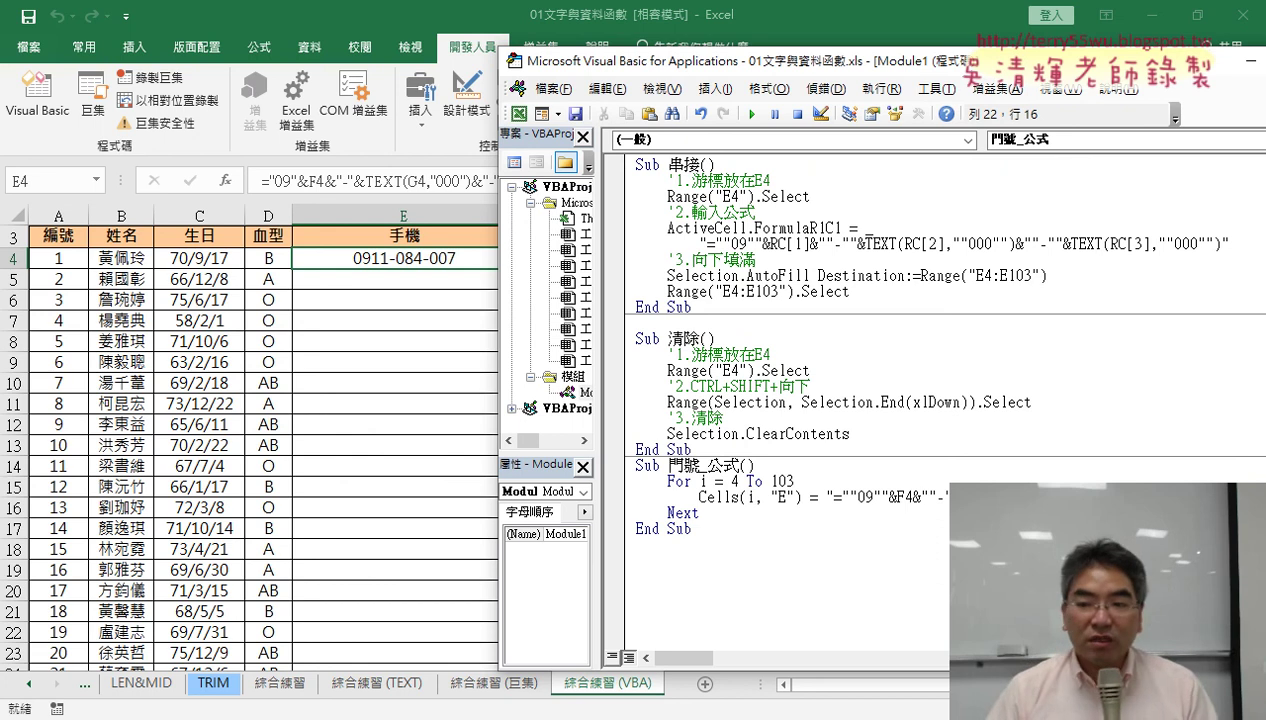
{"action": "double_click", "coordinate": [751, 497]}
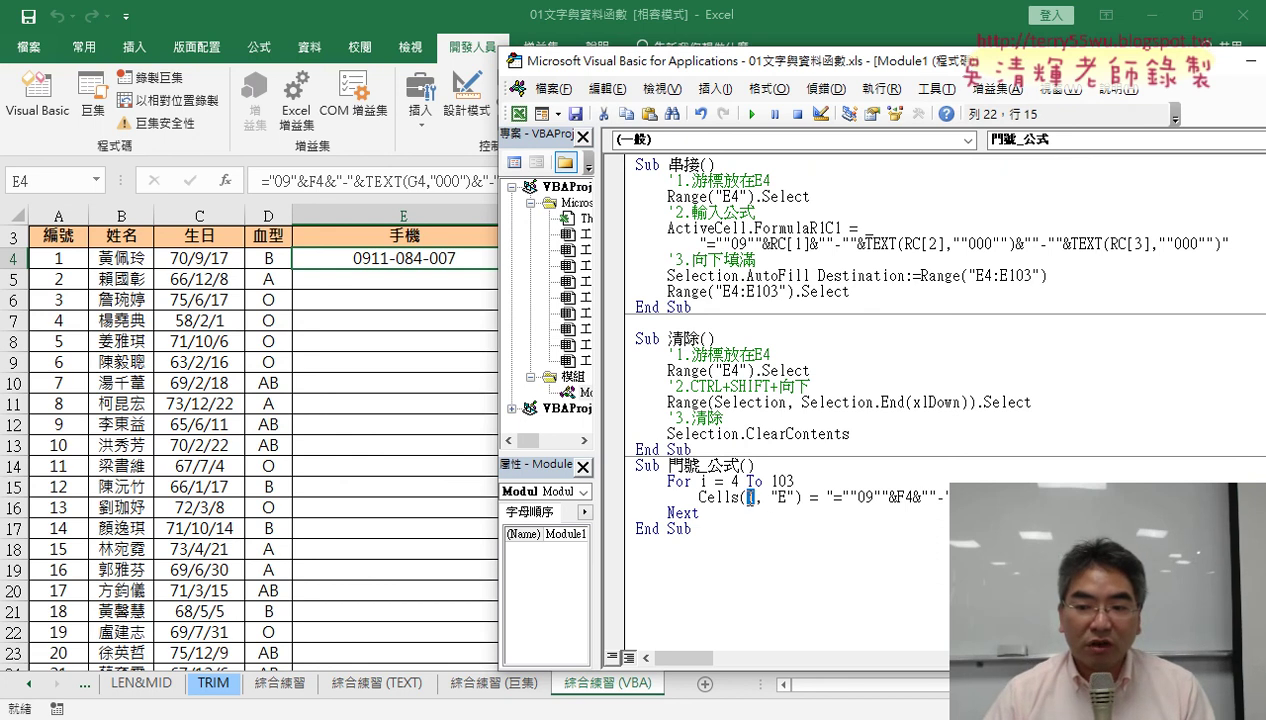
{"action": "left_click", "coordinate": [751, 114]}
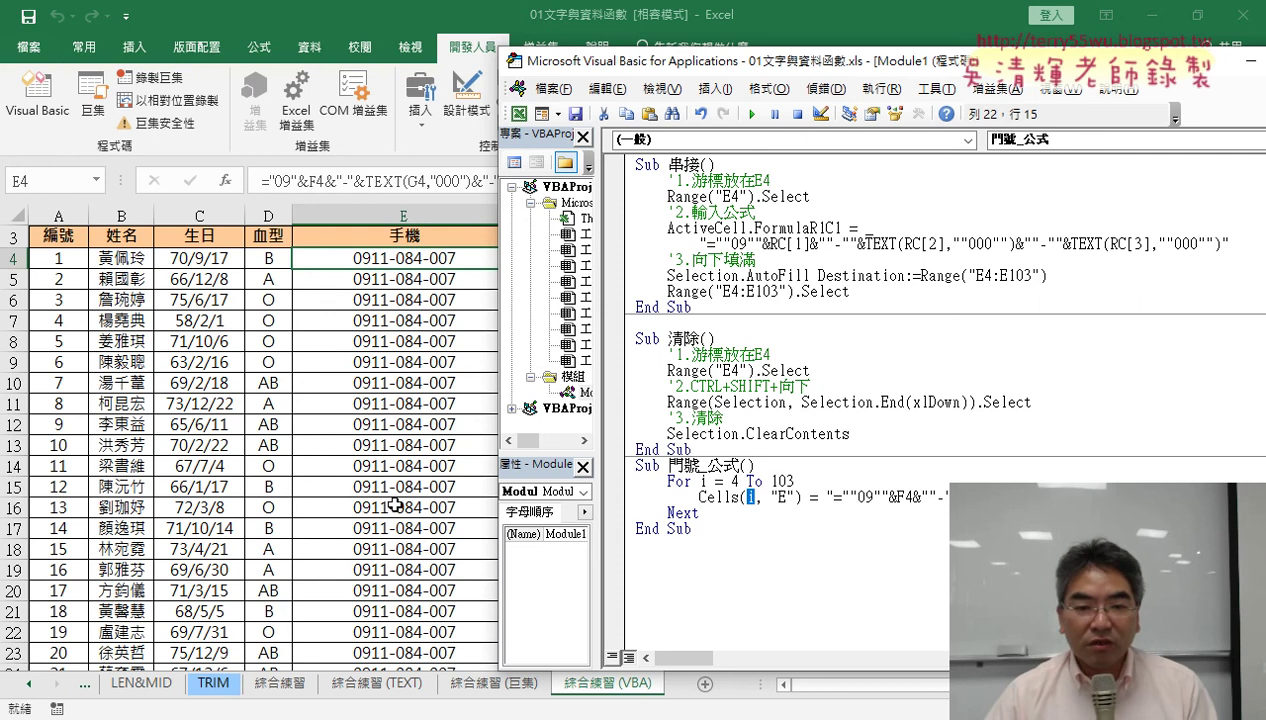
Browse the filled column E and inspect the formulas written into E4 and E5
{"action": "left_click", "coordinate": [393, 259]}
{"action": "key", "text": "ctrl+Down"}
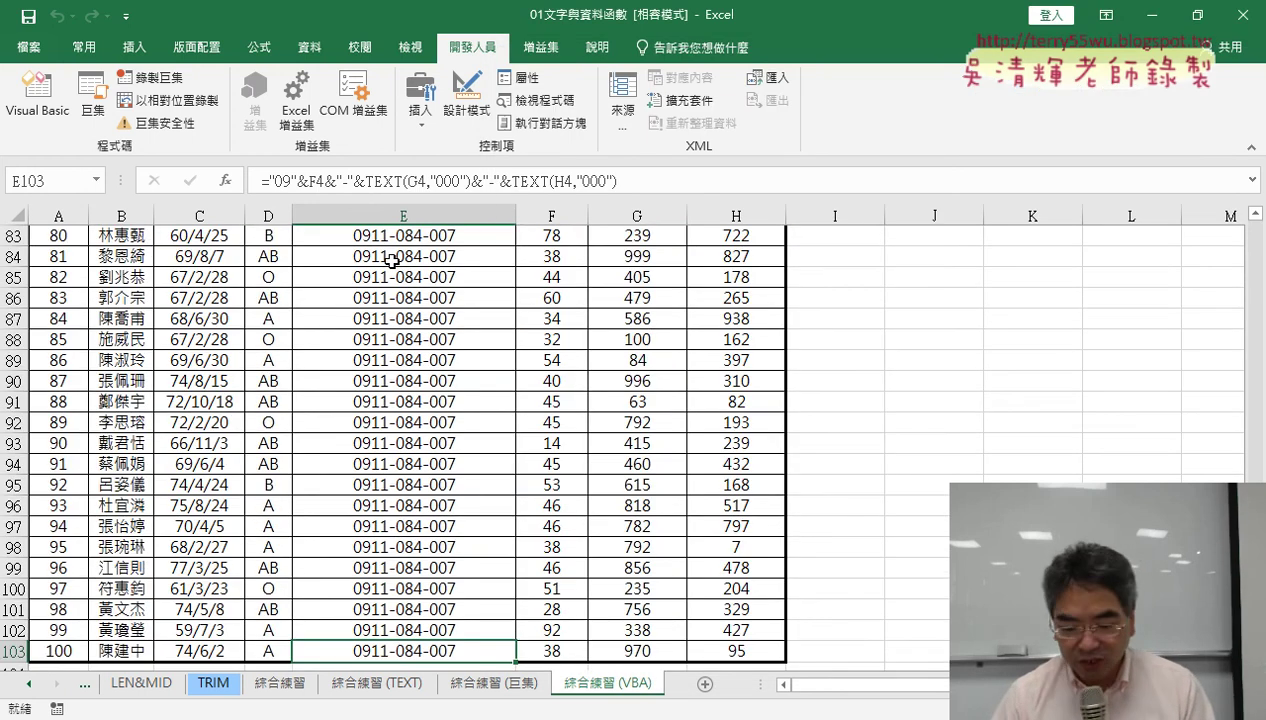
{"action": "key", "text": "ctrl+Up"}
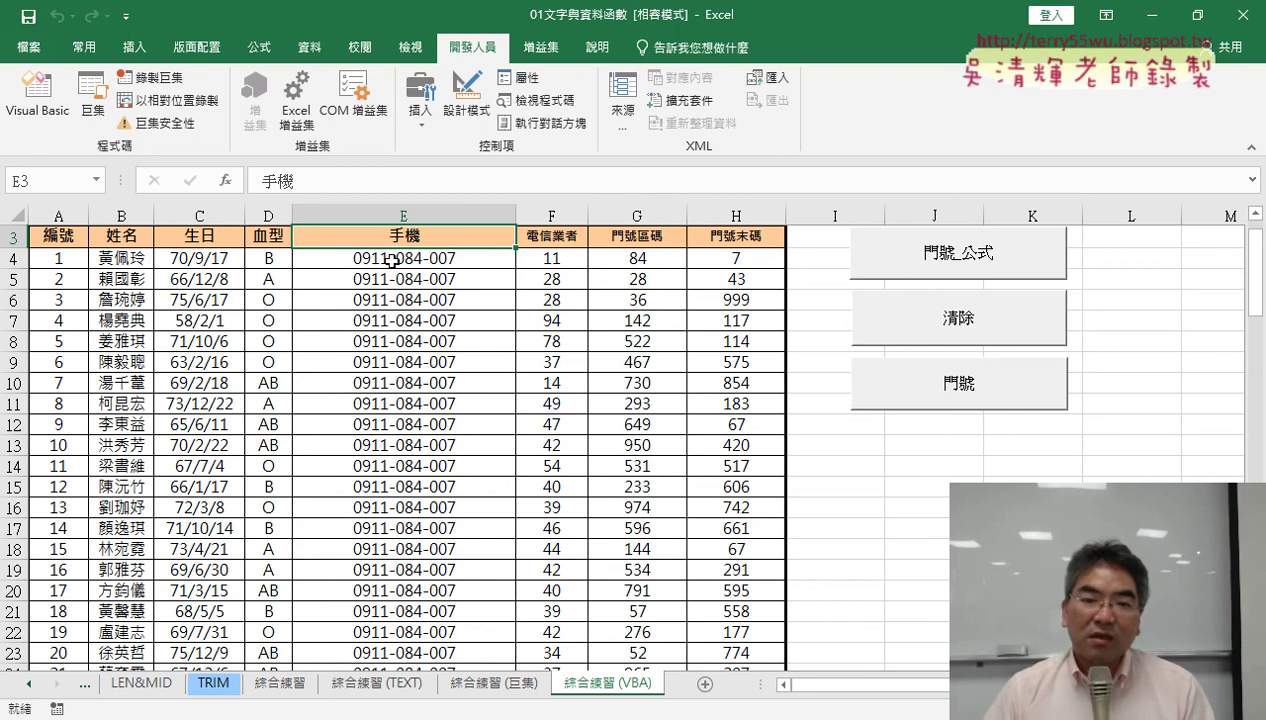
{"action": "left_click", "coordinate": [391, 260]}
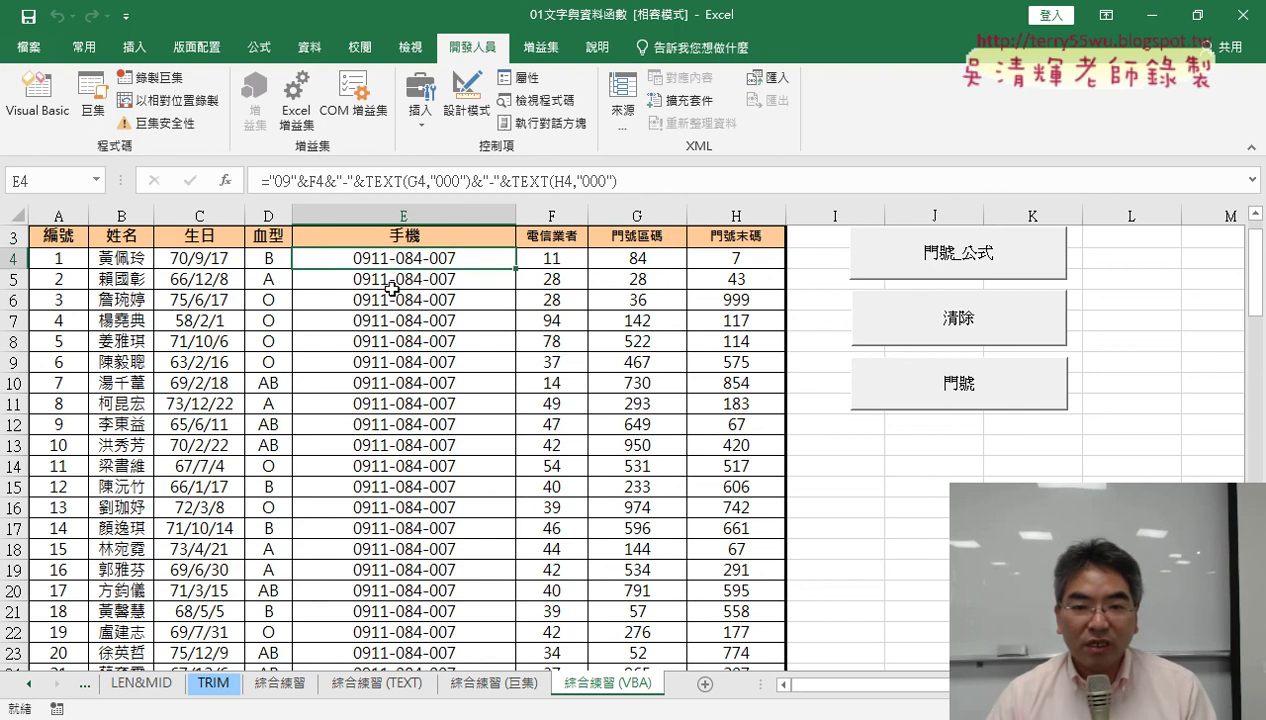
{"action": "left_click", "coordinate": [388, 283]}
{"action": "left_click", "coordinate": [388, 305]}
{"action": "left_click", "coordinate": [395, 281]}
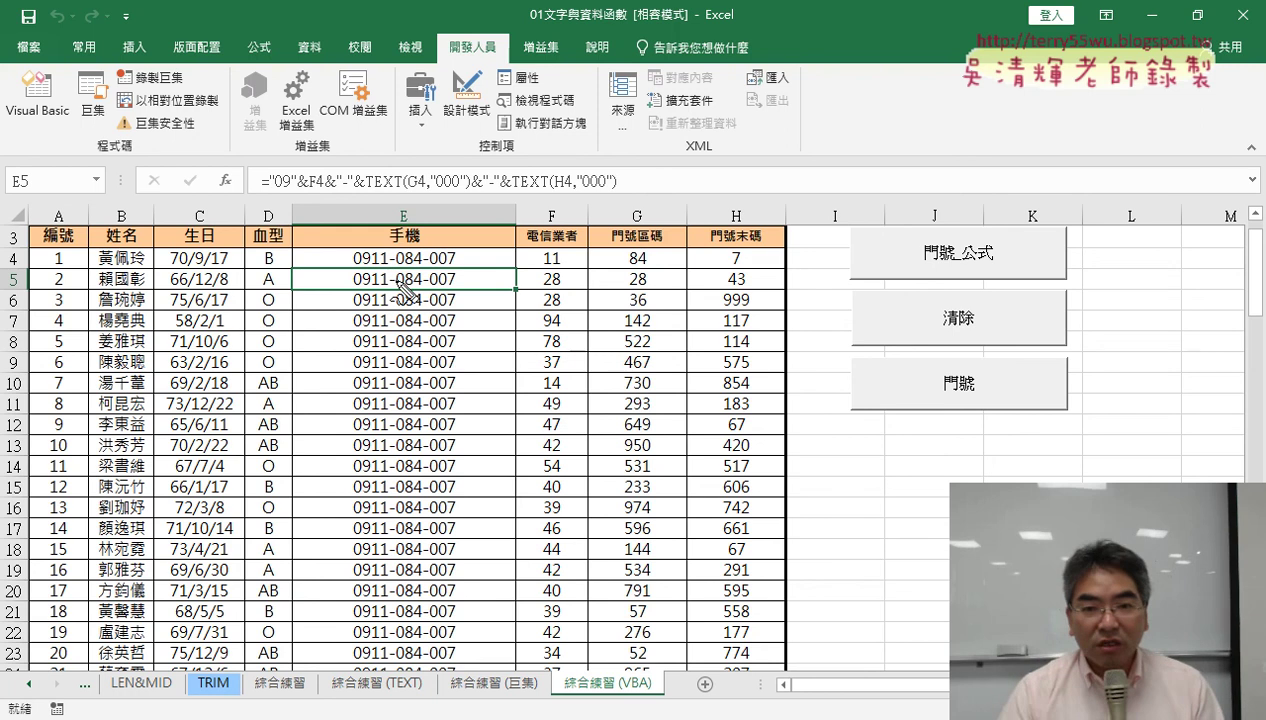
Underline the F4, G4 and H4 references in E5's formula, then clear the pen marks
{"action": "left_click_drag", "start_coordinate": [313, 188], "coordinate": [325, 186]}
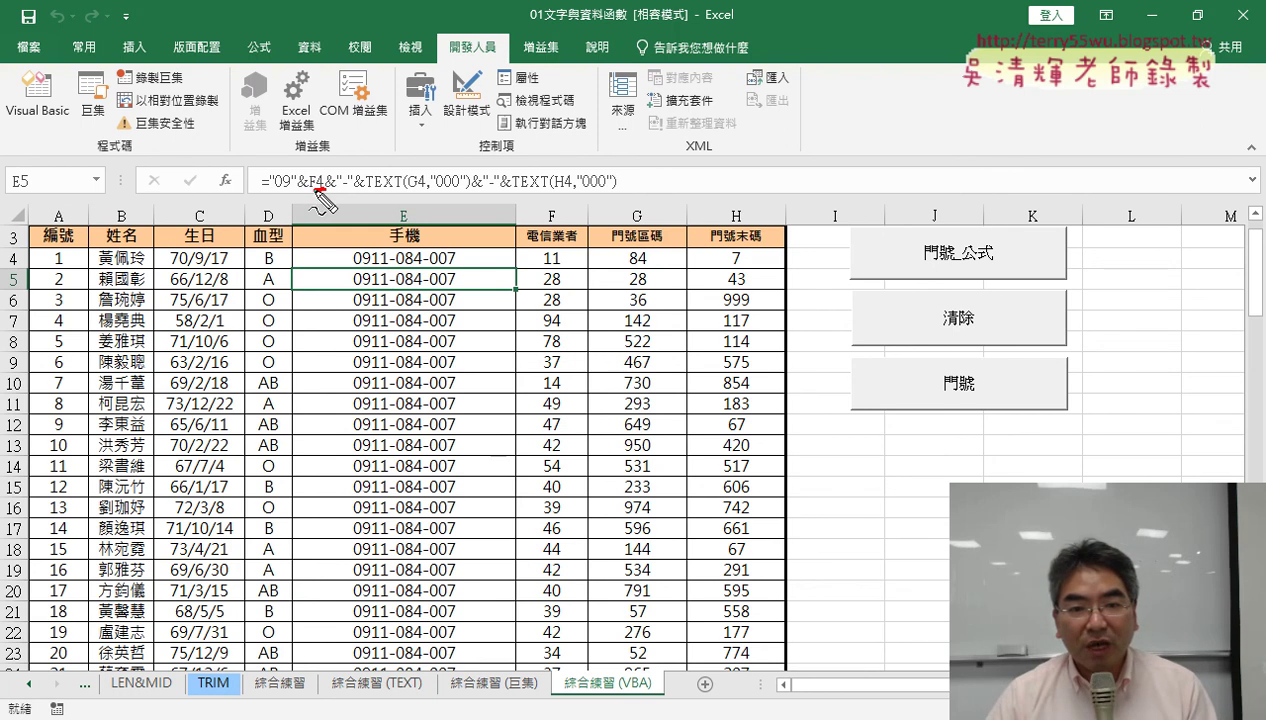
{"action": "left_click_drag", "start_coordinate": [9, 265], "coordinate": [20, 265]}
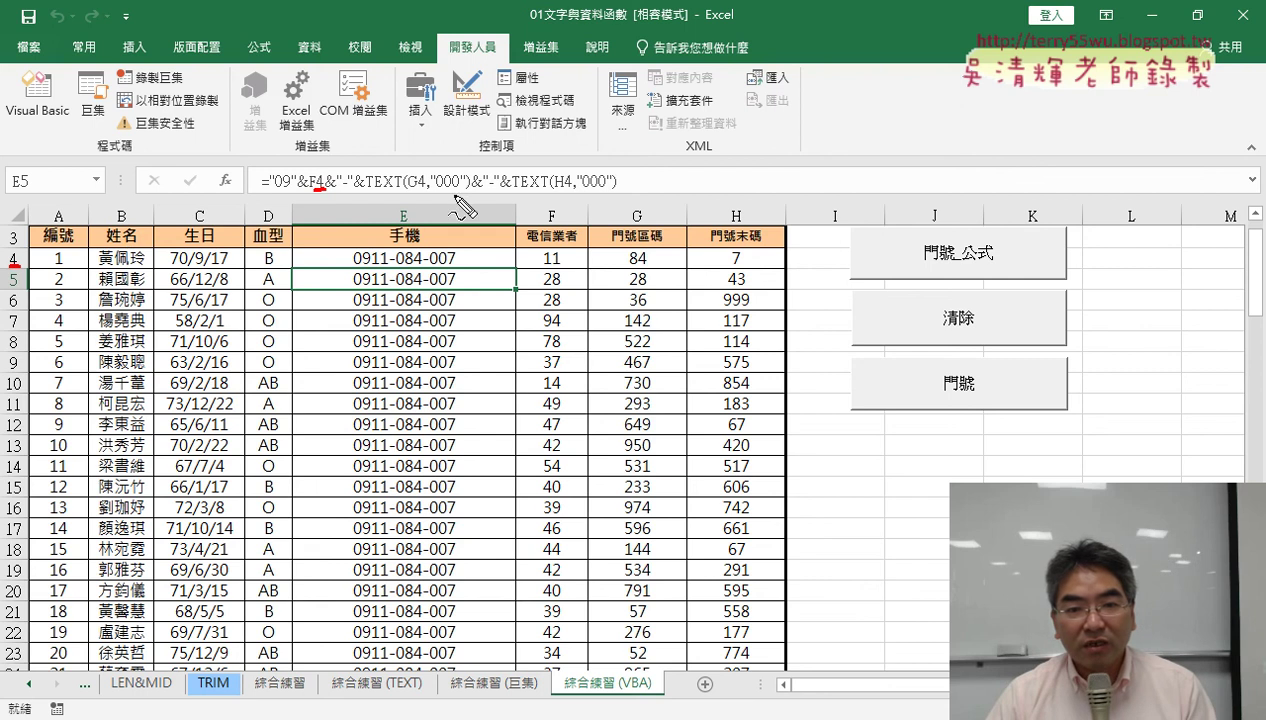
{"action": "left_click_drag", "start_coordinate": [413, 188], "coordinate": [425, 188]}
{"action": "left_click_drag", "start_coordinate": [566, 188], "coordinate": [577, 188]}
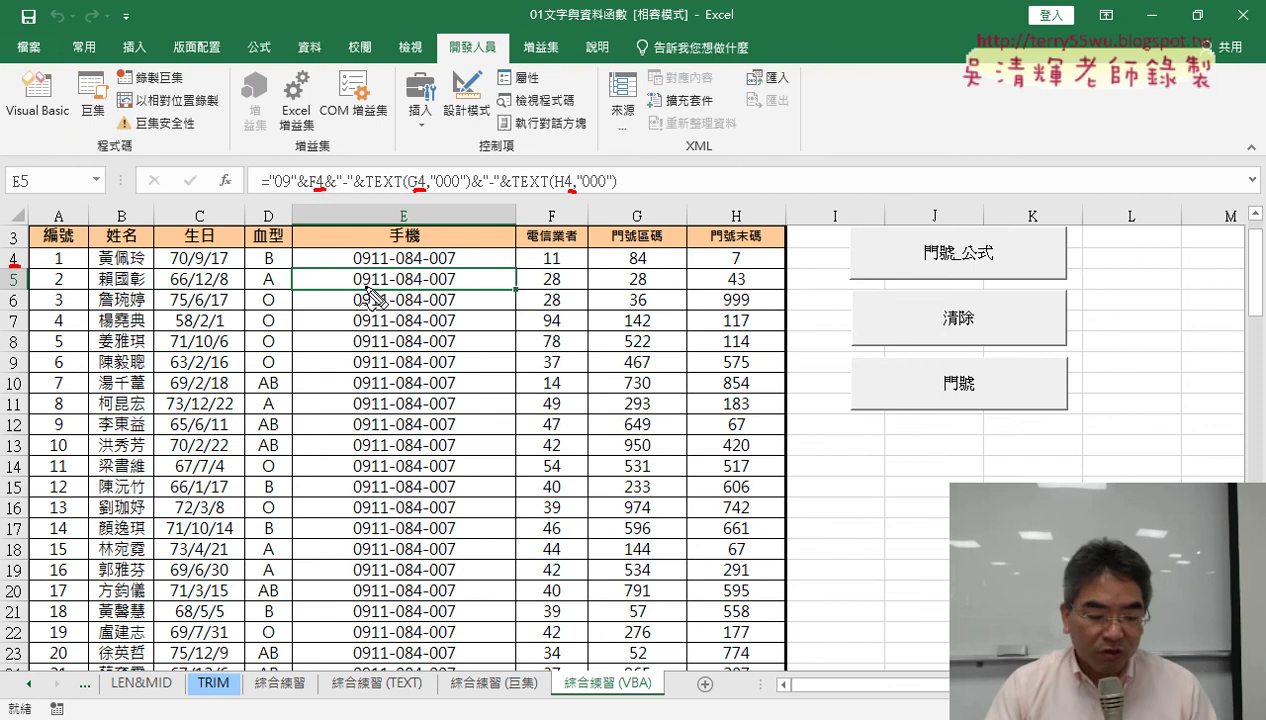
{"action": "key", "text": "Escape"}
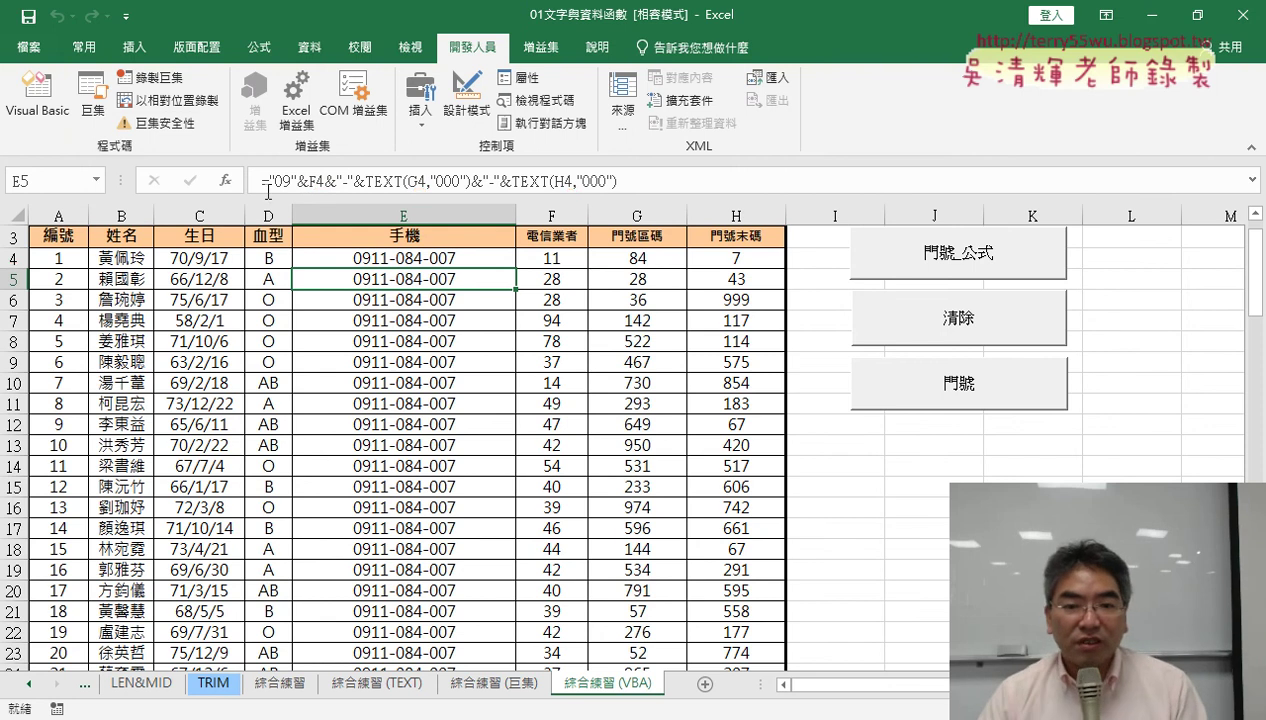
{"action": "left_click", "coordinate": [37, 100]}
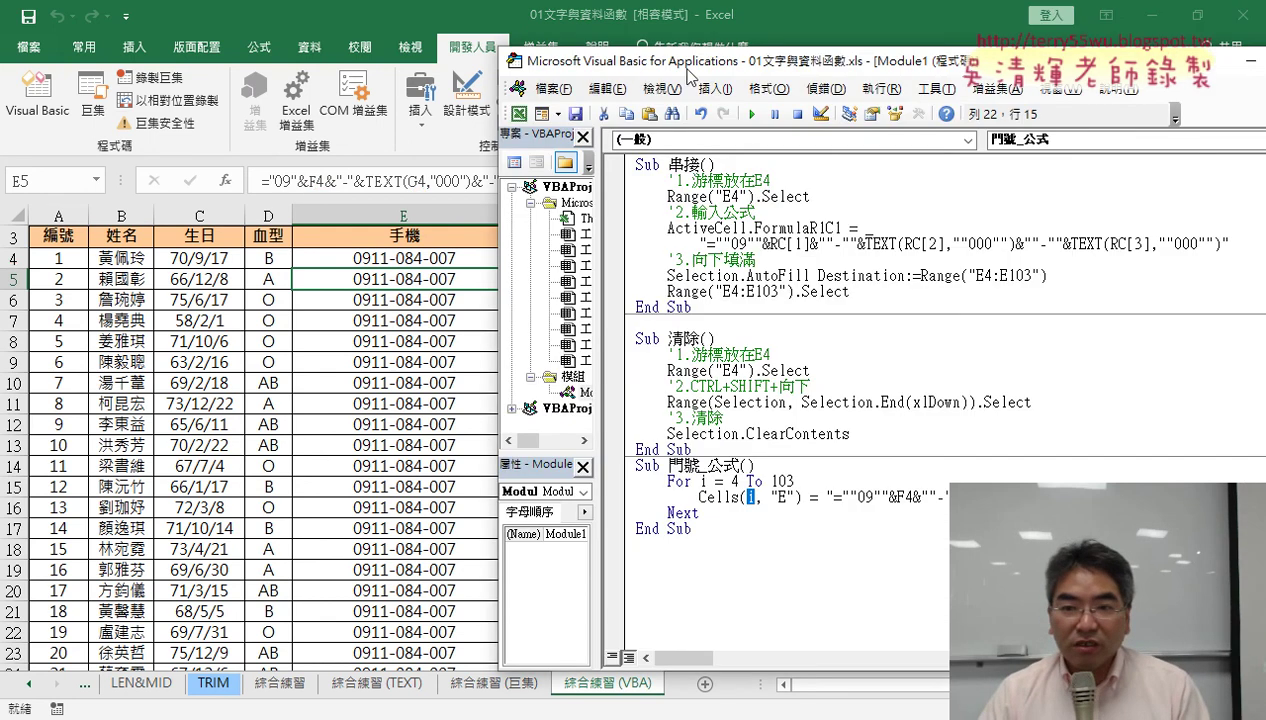
Replace the 4 in &F4& with i in the macro's formula string
{"action": "left_click_drag", "start_coordinate": [691, 66], "coordinate": [465, 72]}
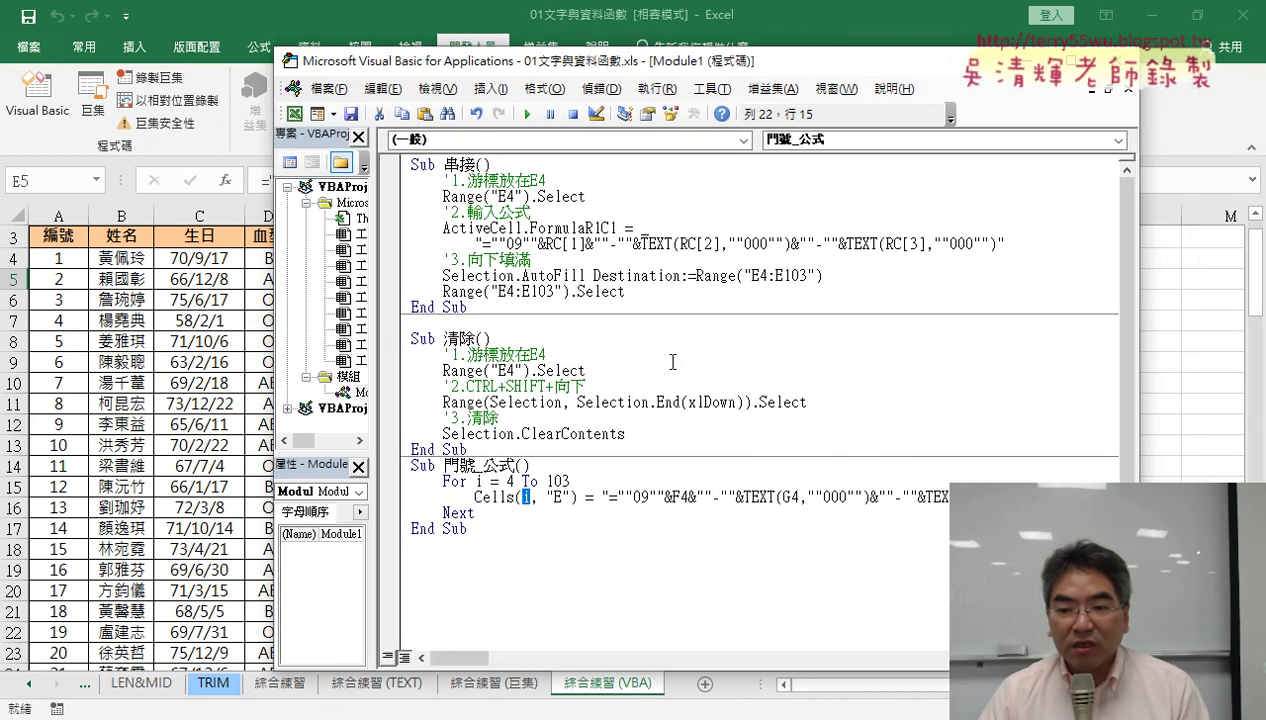
{"action": "left_click_drag", "start_coordinate": [681, 497], "coordinate": [690, 497]}
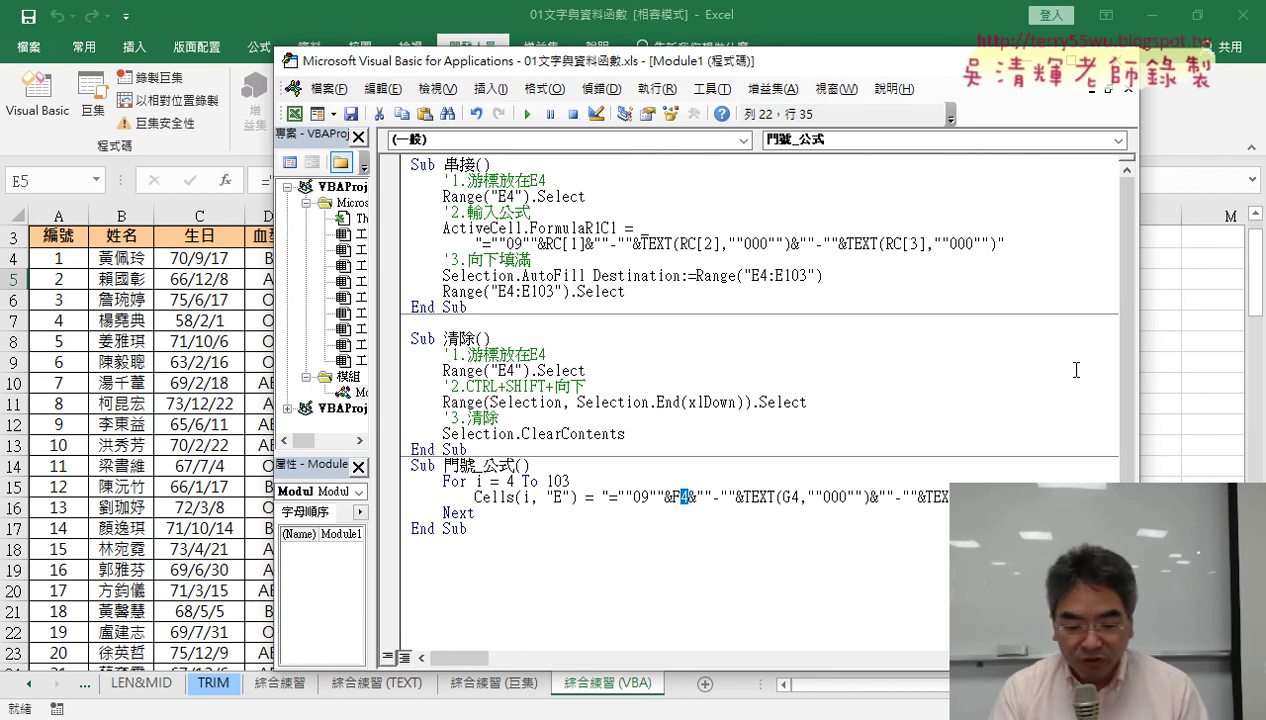
{"action": "type", "text": "i"}
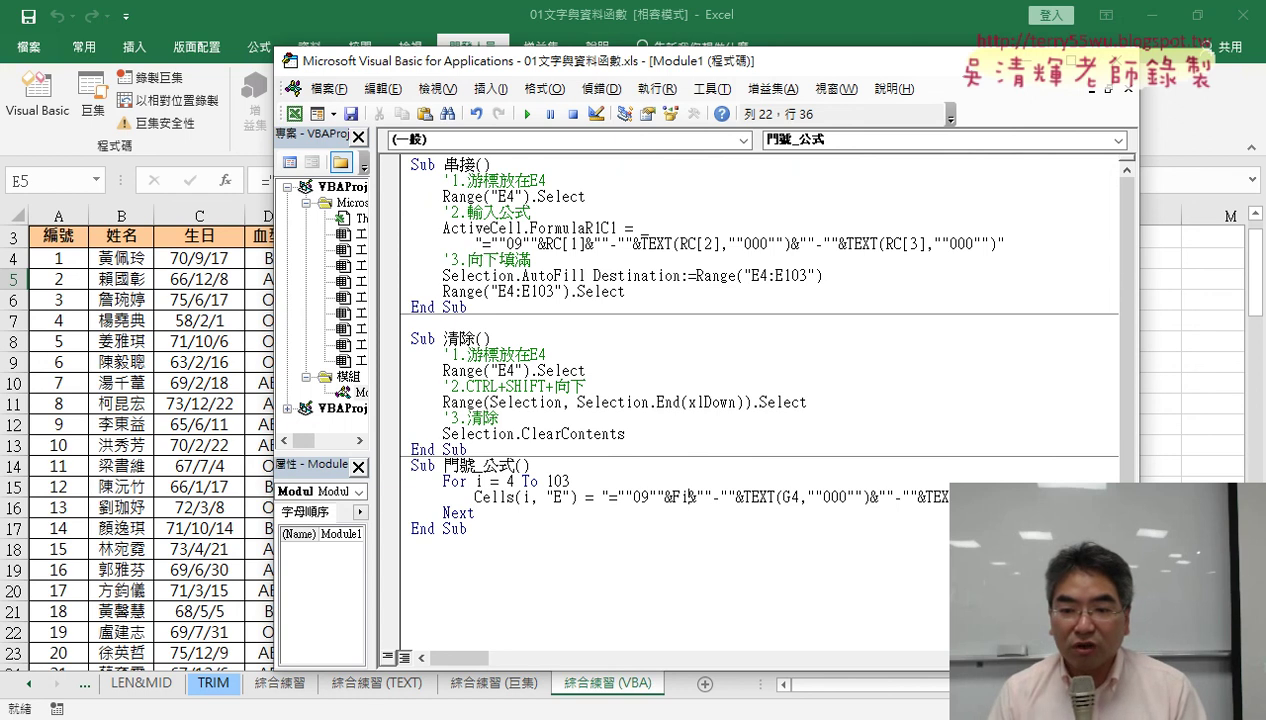
Run 門號_公式 and inspect E4's resulting #NAME? formula
{"action": "left_click_drag", "start_coordinate": [670, 71], "coordinate": [873, 70]}
{"action": "left_click", "coordinate": [729, 113]}
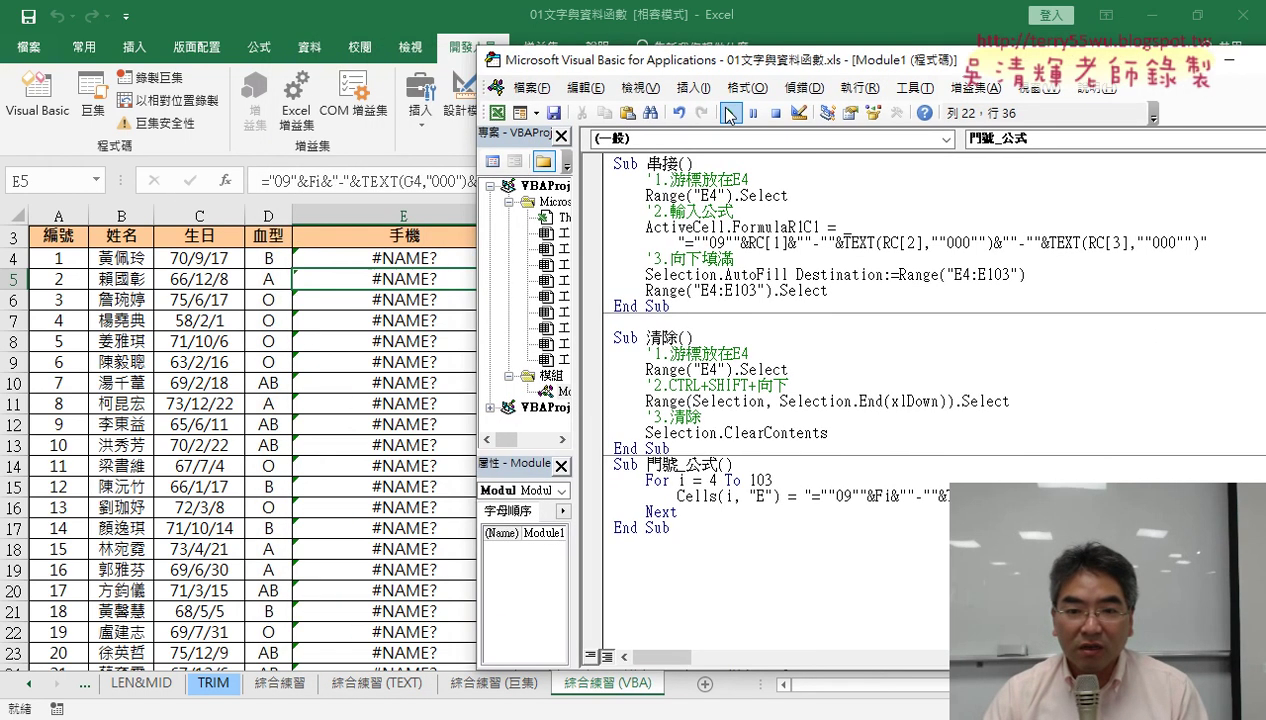
{"action": "left_click", "coordinate": [418, 258]}
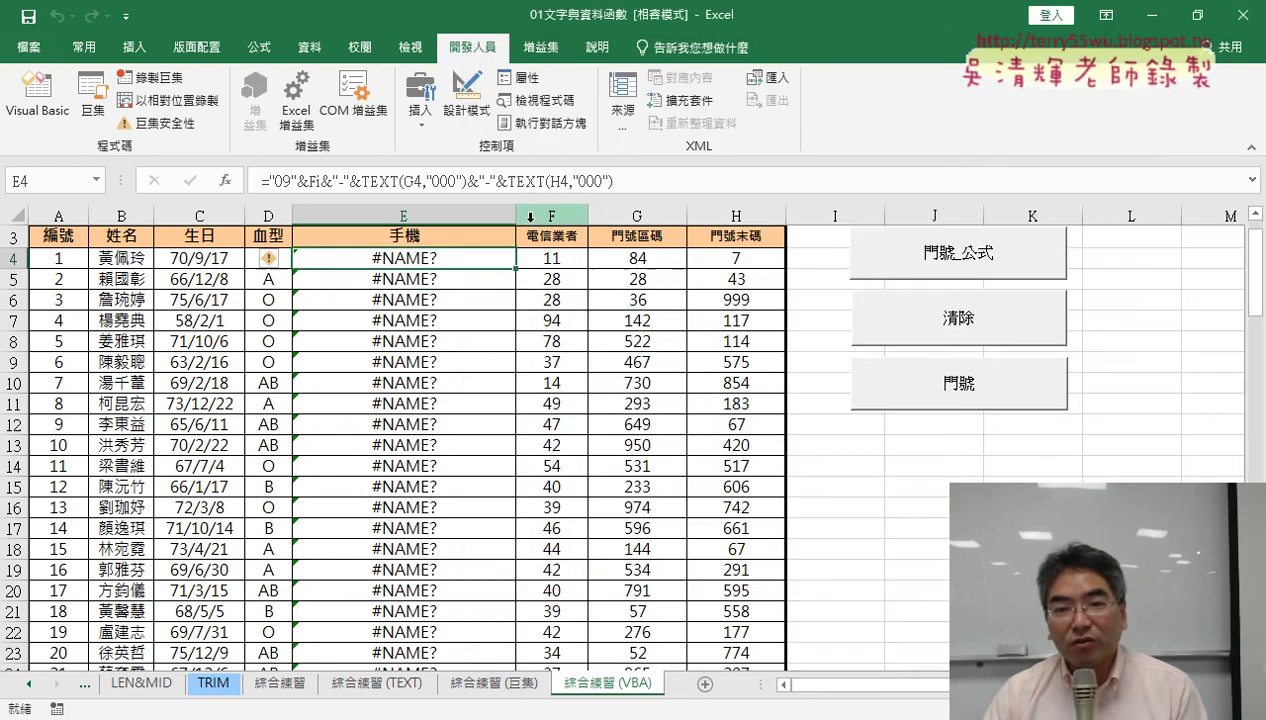
{"action": "left_click", "coordinate": [318, 181]}
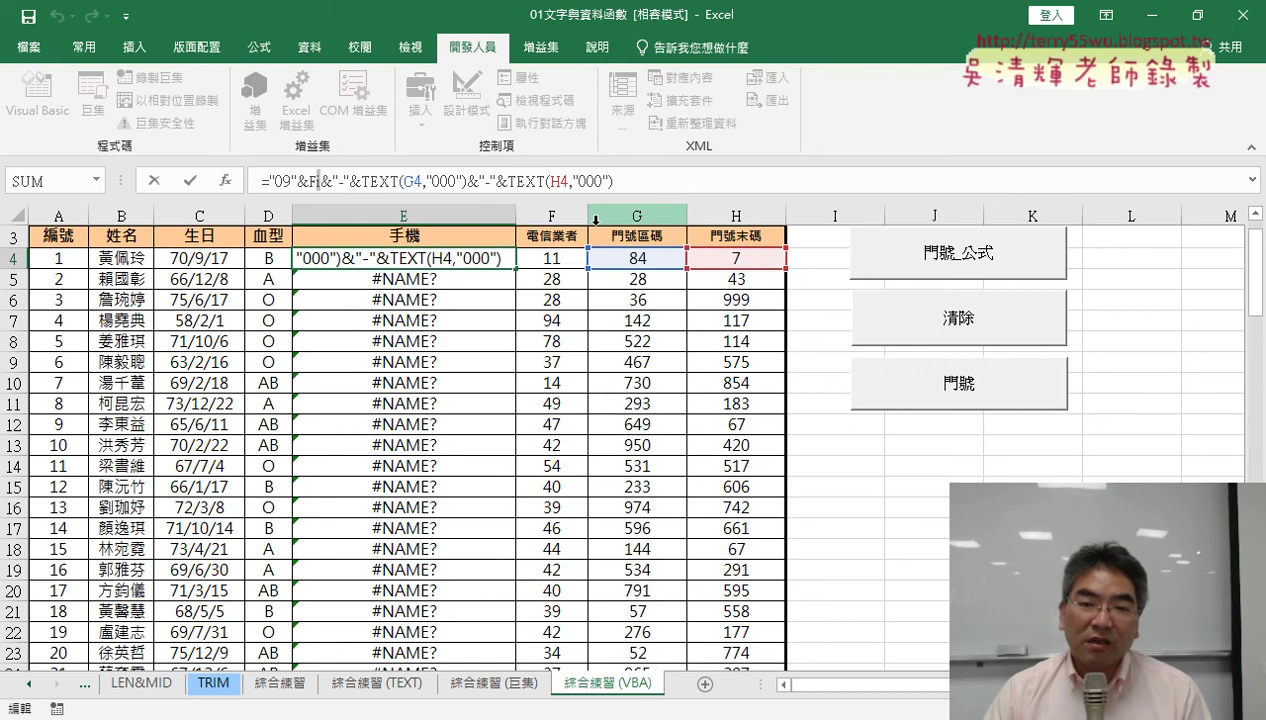
{"action": "left_click", "coordinate": [153, 180]}
{"action": "left_click", "coordinate": [38, 95]}
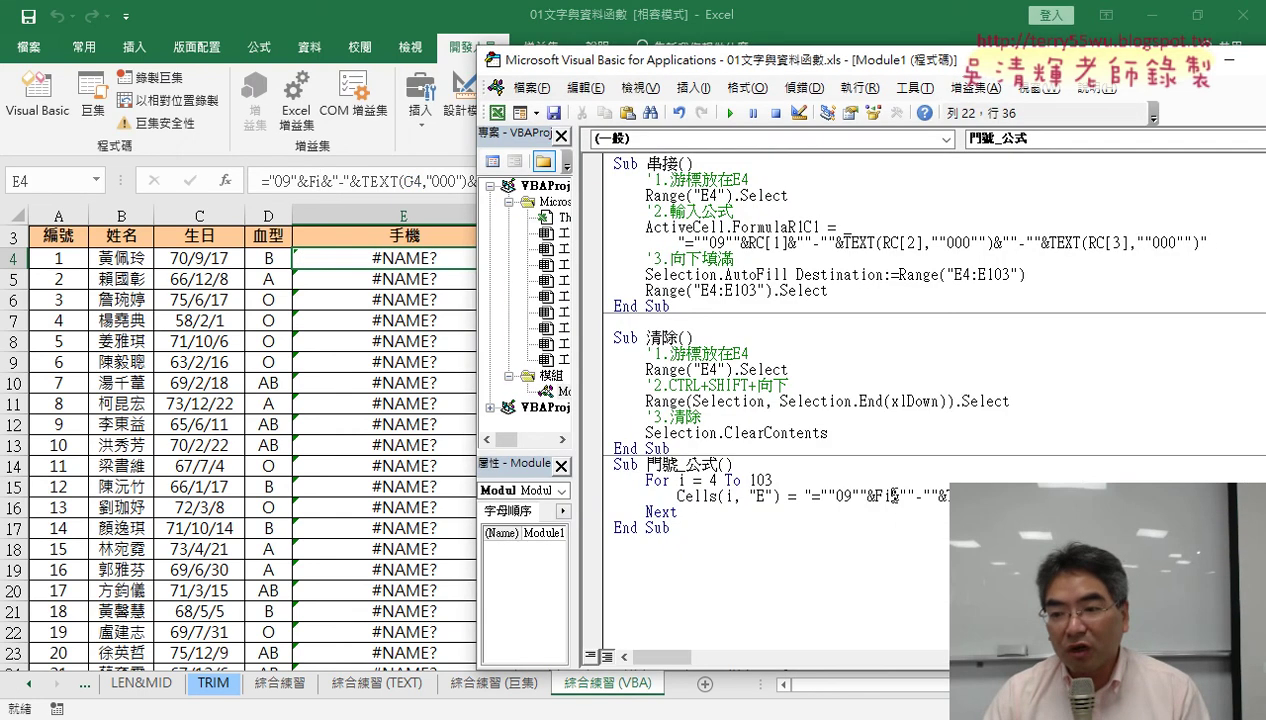
Restore &F4&, then replace its 4 with "" & i & "" to join F with the row variable
{"action": "left_click_drag", "start_coordinate": [890, 496], "coordinate": [882, 496]}
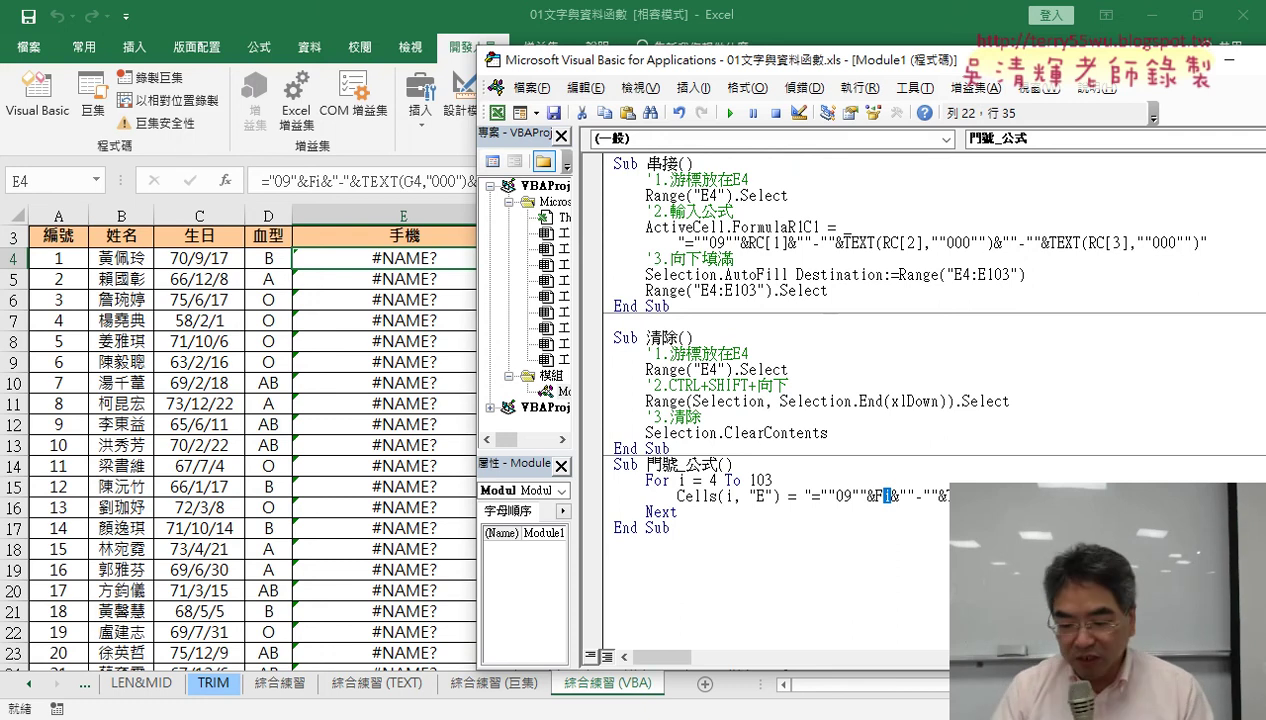
{"action": "type", "text": "4"}
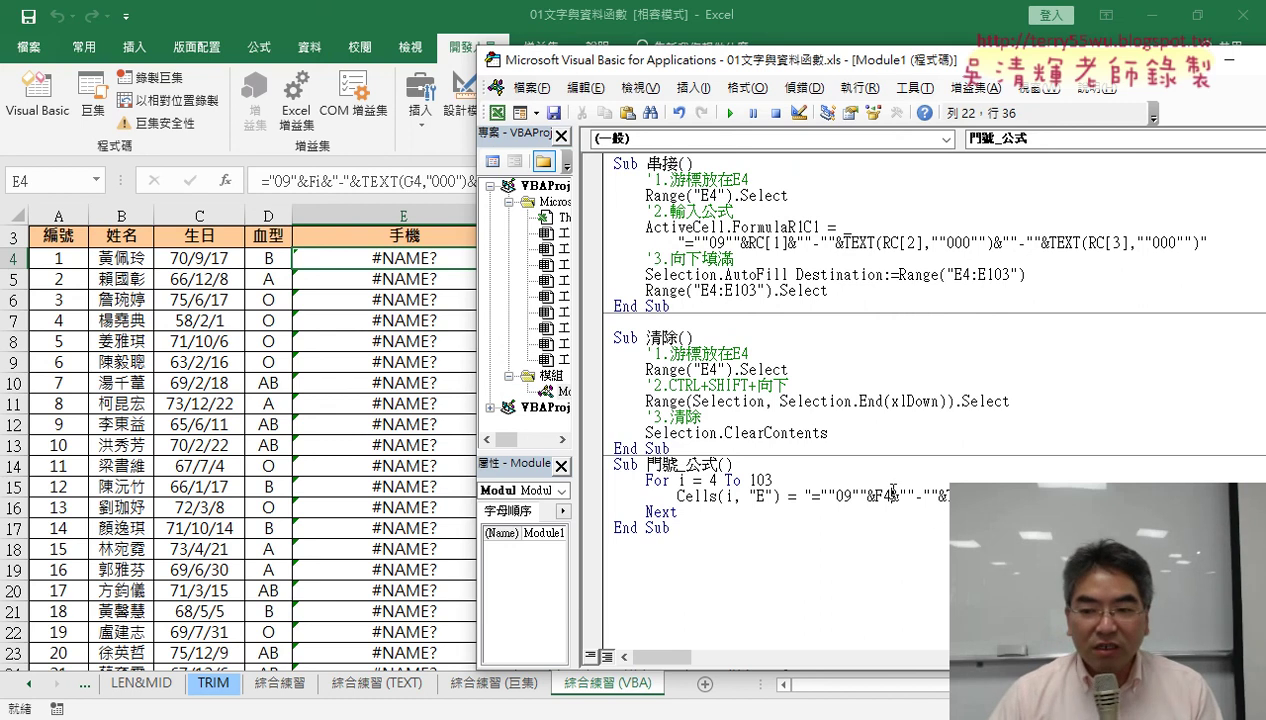
{"action": "left_click_drag", "start_coordinate": [893, 492], "coordinate": [886, 492]}
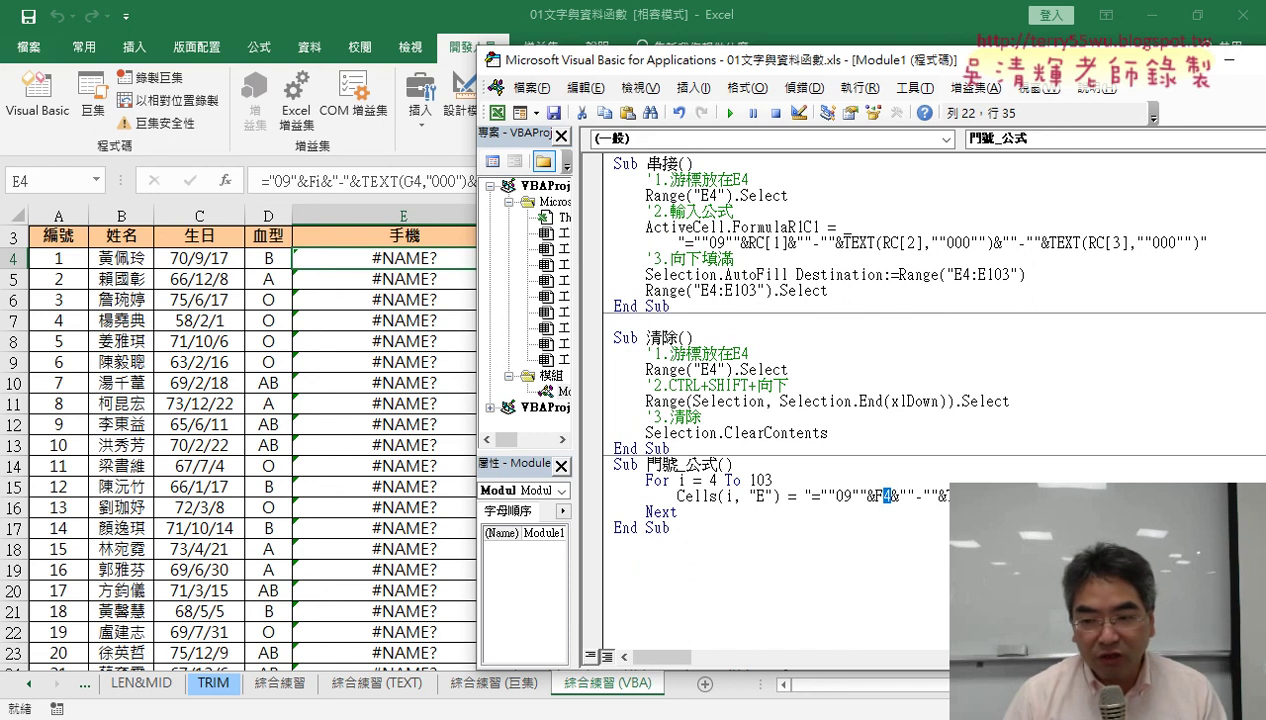
{"action": "type", "text": "\"\""}
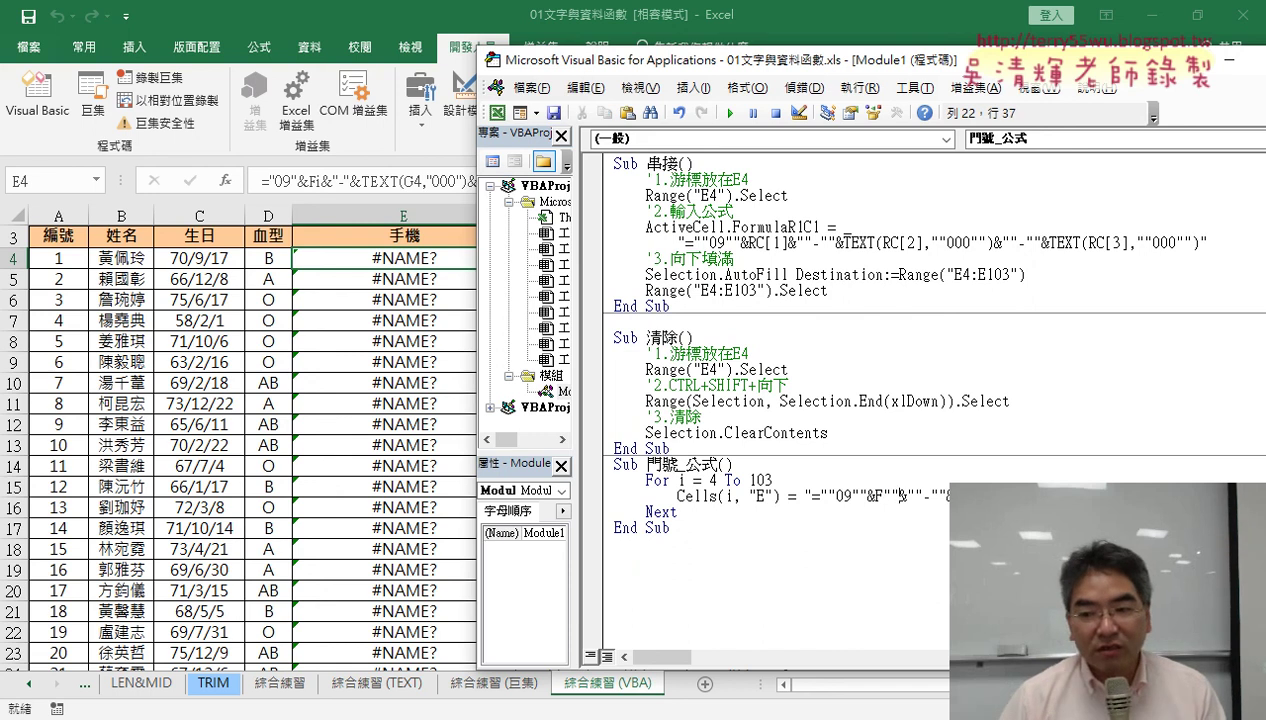
{"action": "key", "text": "BackSpace"}
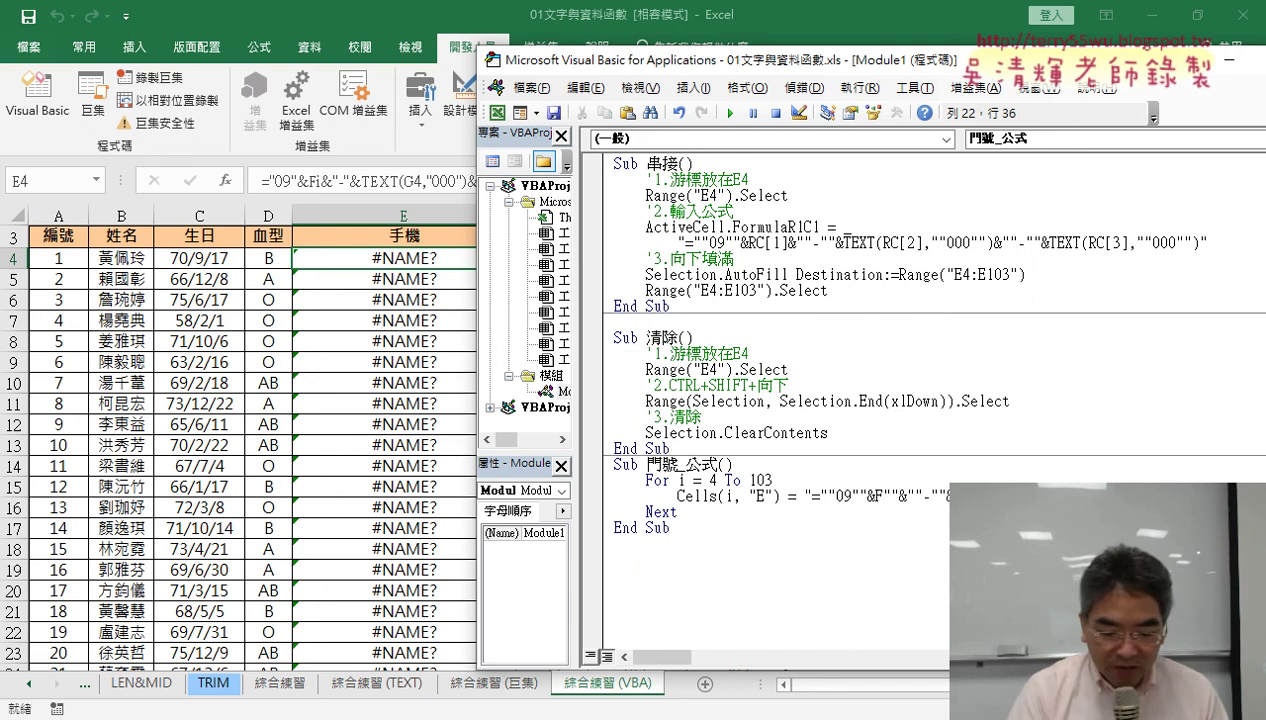
{"action": "type", "text": "&"}
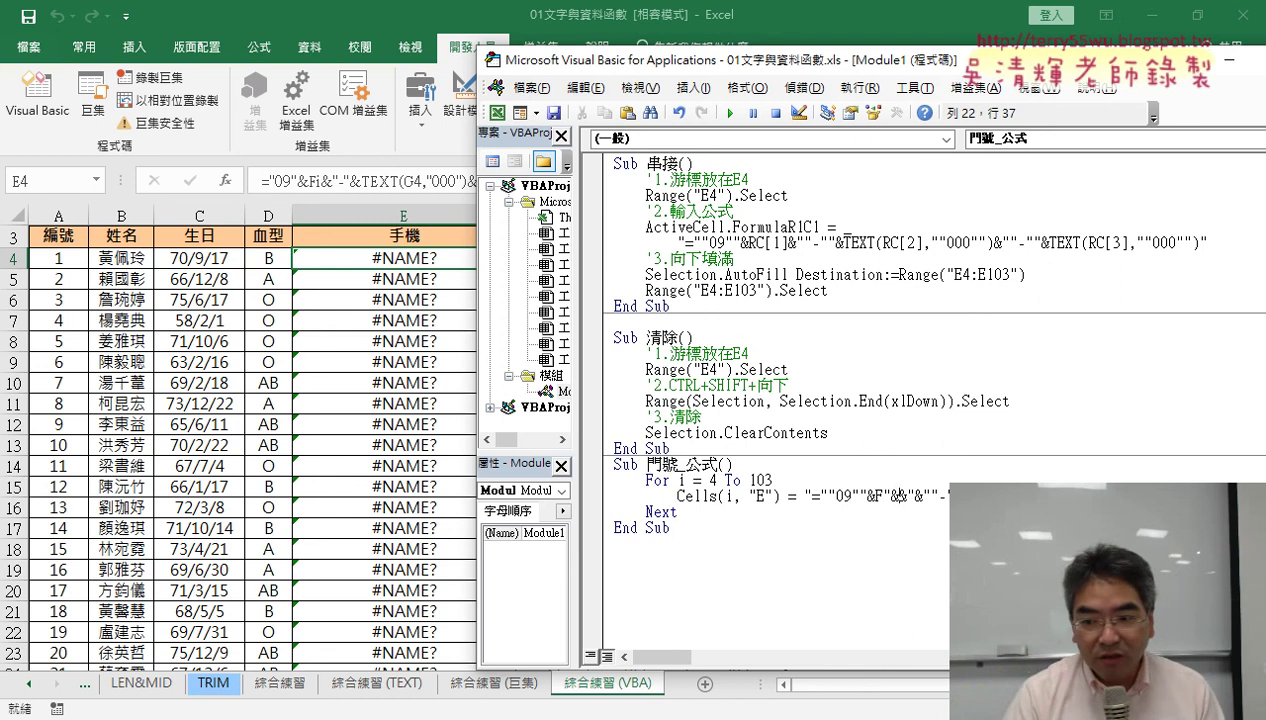
{"action": "type", "text": "i"}
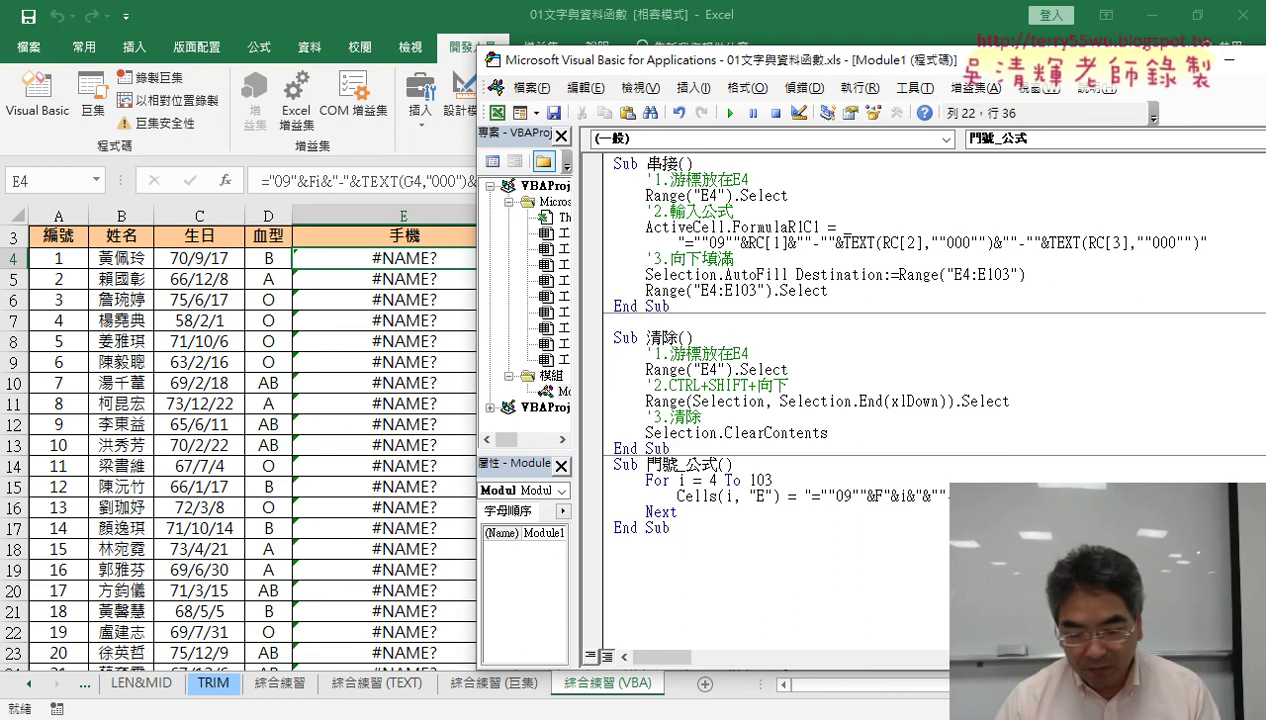
{"action": "type", "text": "& i &"}
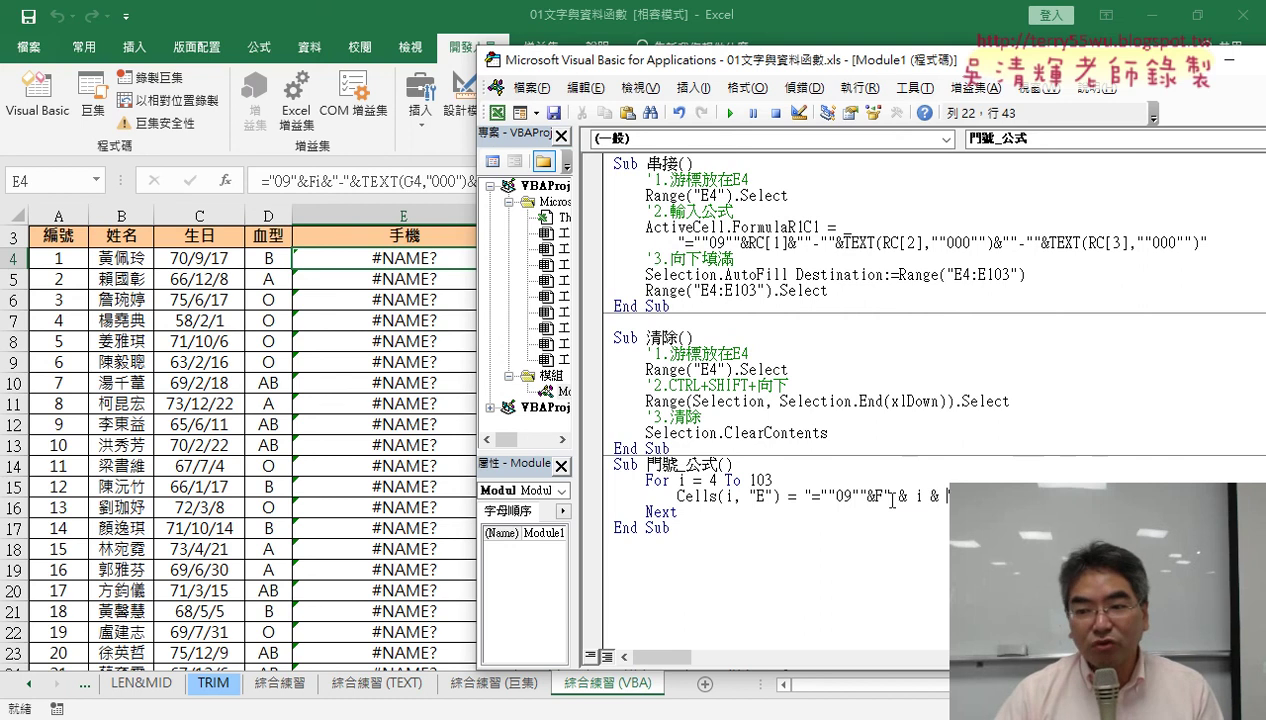
{"action": "left_click_drag", "start_coordinate": [891, 497], "coordinate": [947, 497]}
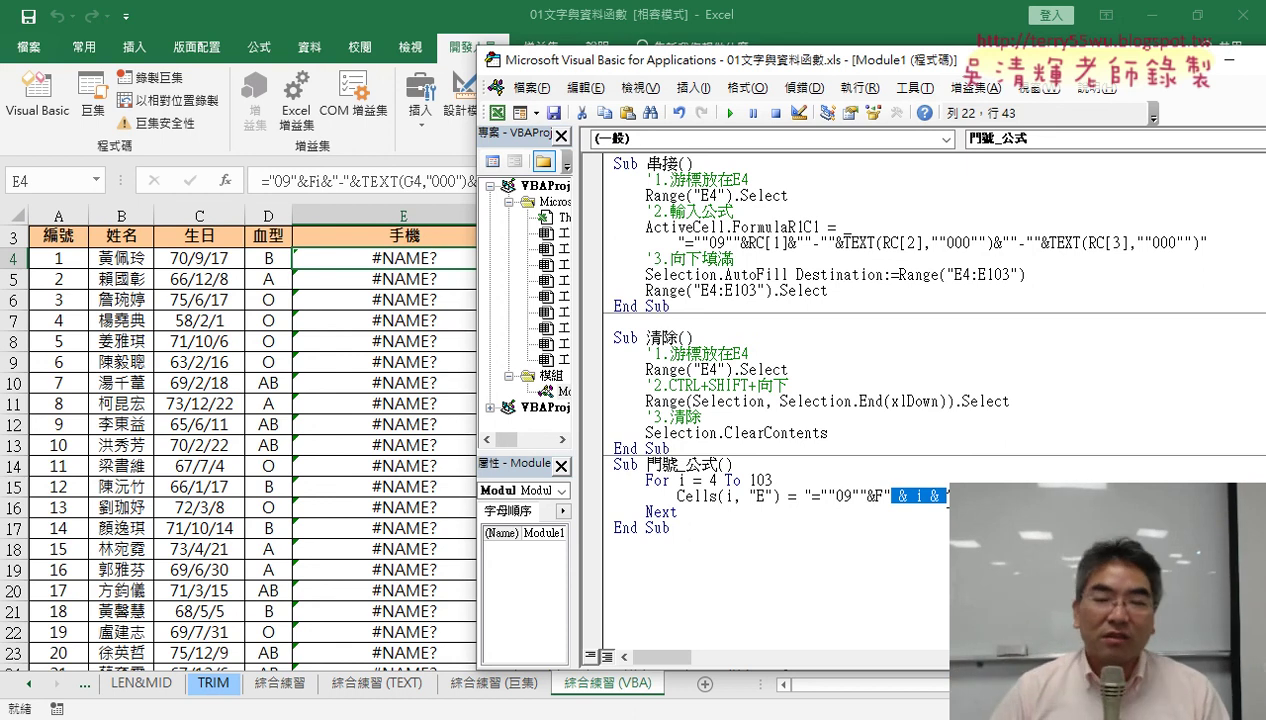
{"action": "key", "text": "Right"}
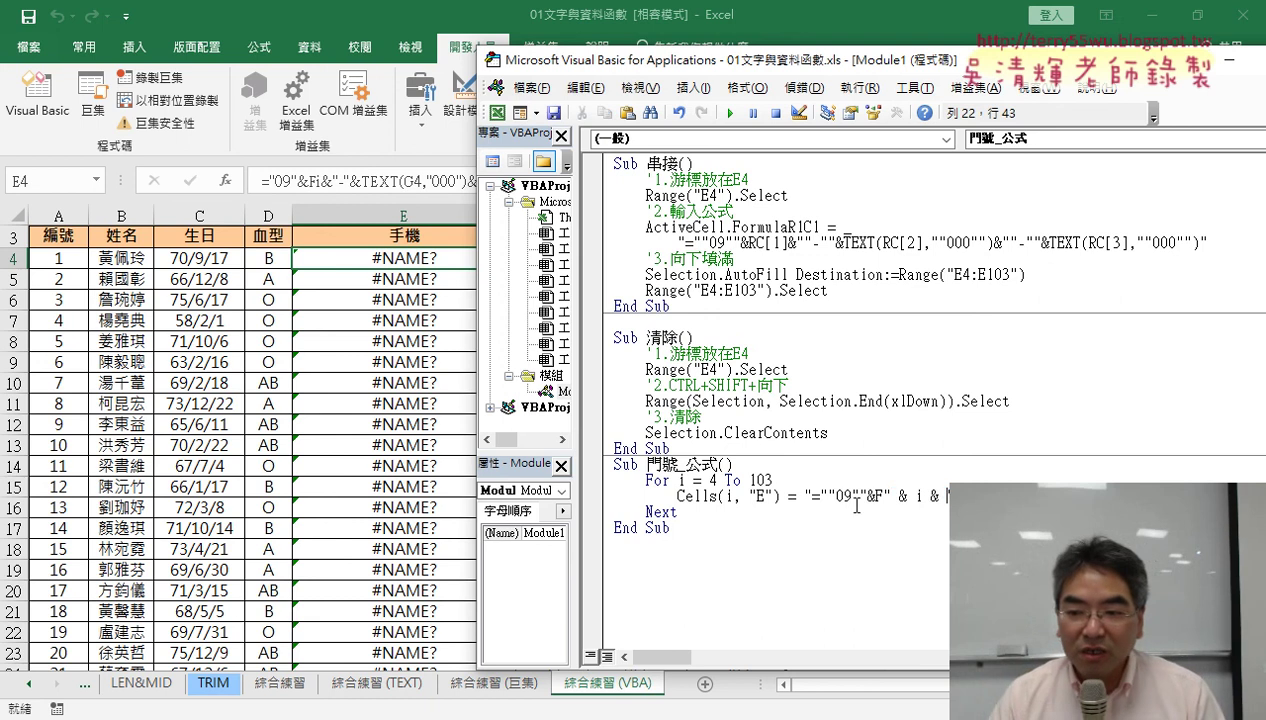
Highlight the string ending in F, the & i & part, and the loop variable i
{"action": "left_click_drag", "start_coordinate": [804, 491], "coordinate": [1002, 496]}
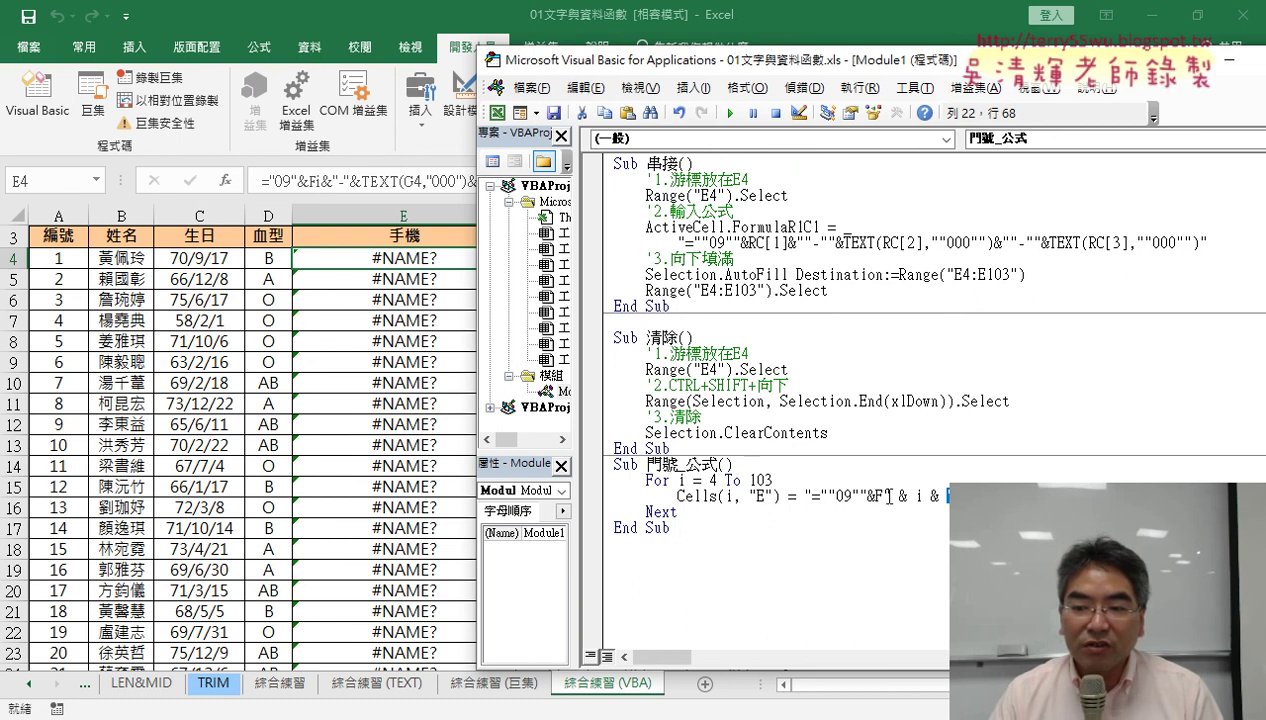
{"action": "left_click_drag", "start_coordinate": [891, 496], "coordinate": [948, 496]}
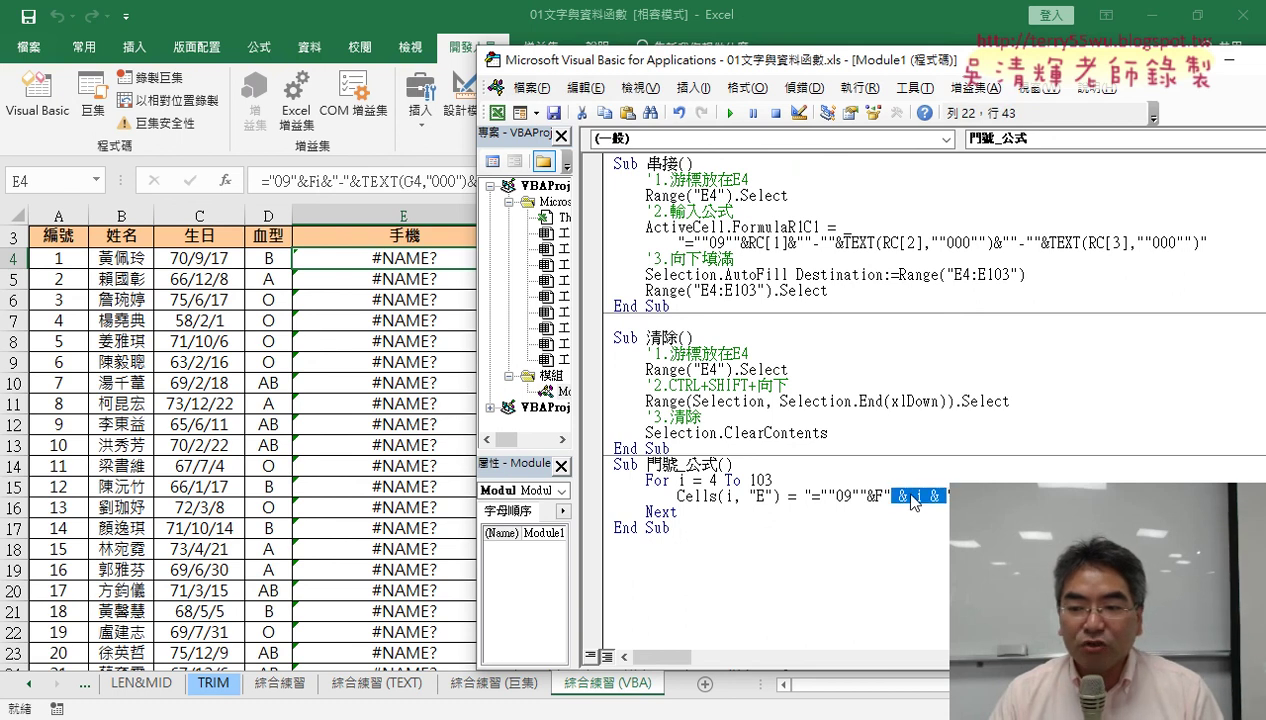
{"action": "left_click", "coordinate": [917, 496]}
{"action": "double_click", "coordinate": [918, 496]}
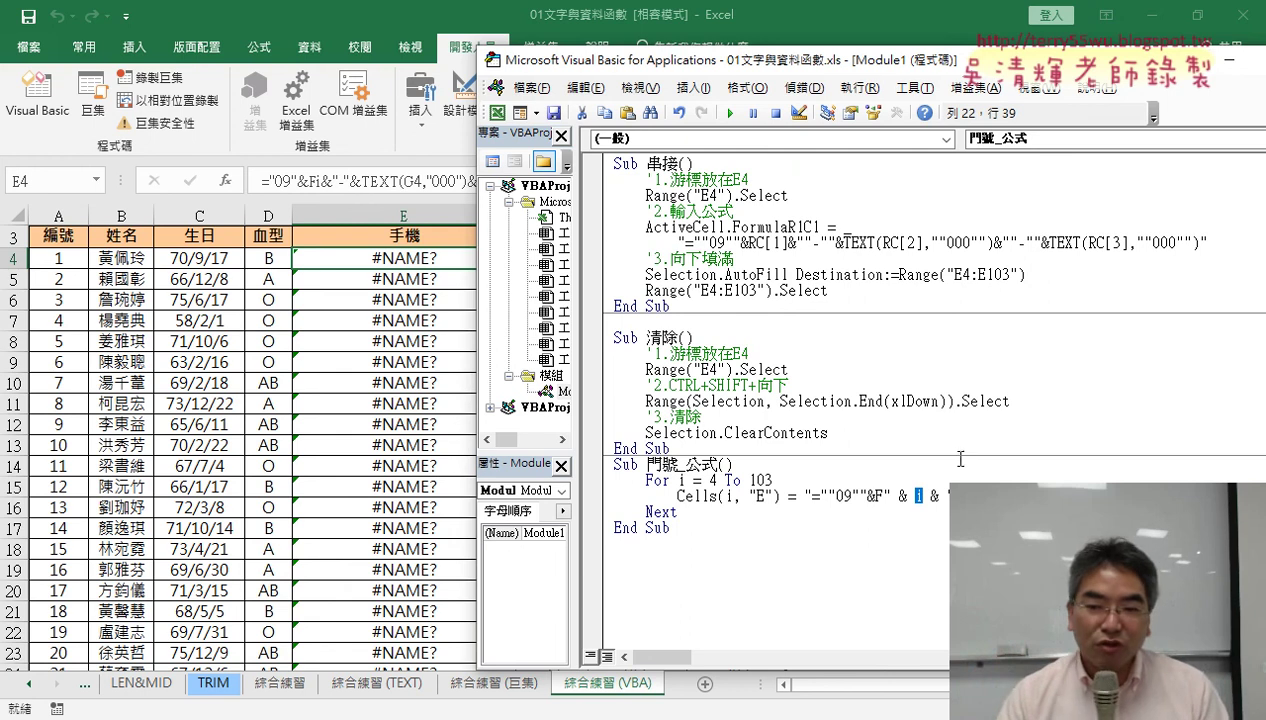
{"action": "left_click_drag", "start_coordinate": [816, 62], "coordinate": [712, 62]}
{"action": "type", "text": "&\"\"-\"\"&TEXT("}
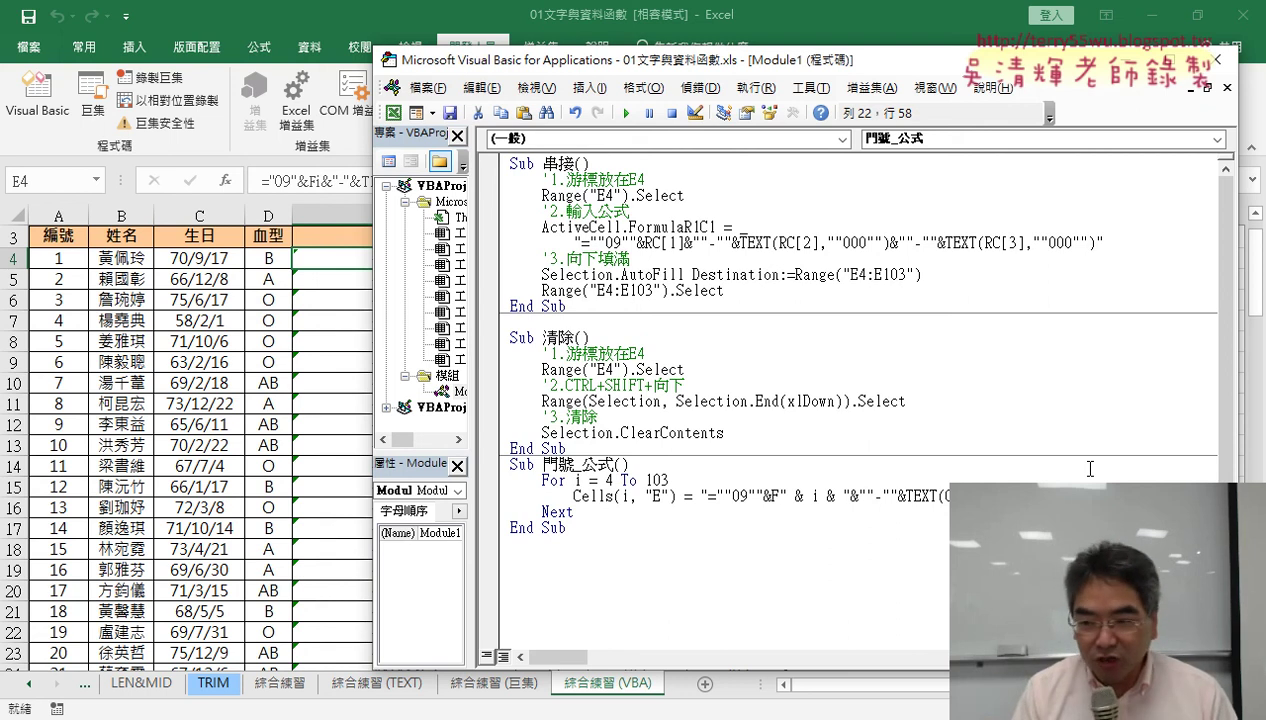
Change the formula's first TEXT reference from a fixed G4 to G & i
{"action": "key", "text": "Right"}
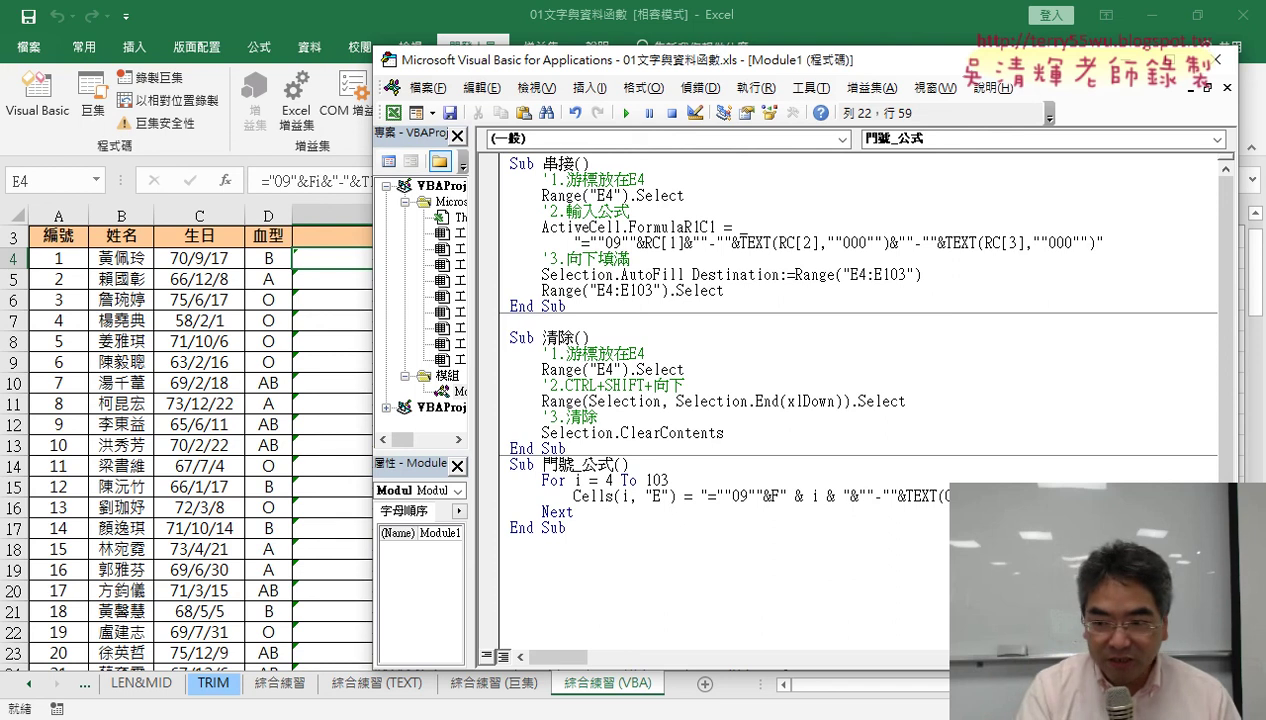
{"action": "key", "text": "Right"}
{"action": "key", "text": "Right"}
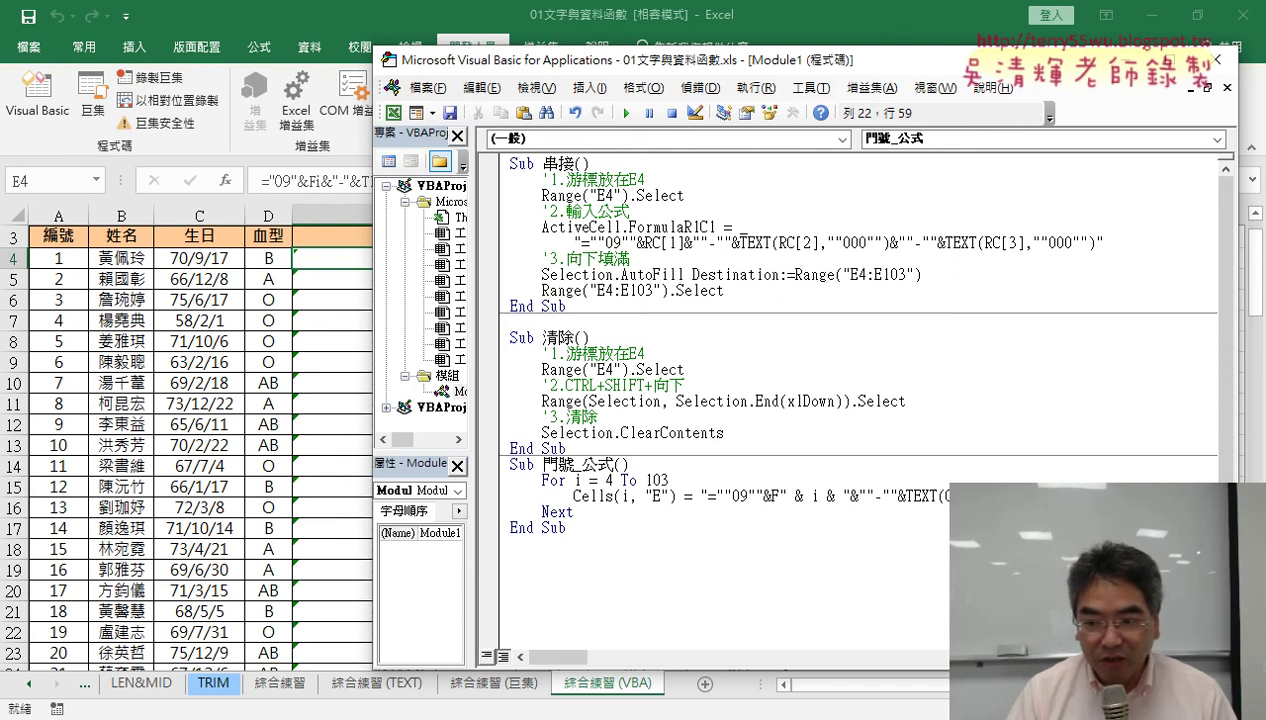
{"action": "key", "text": "Right"}
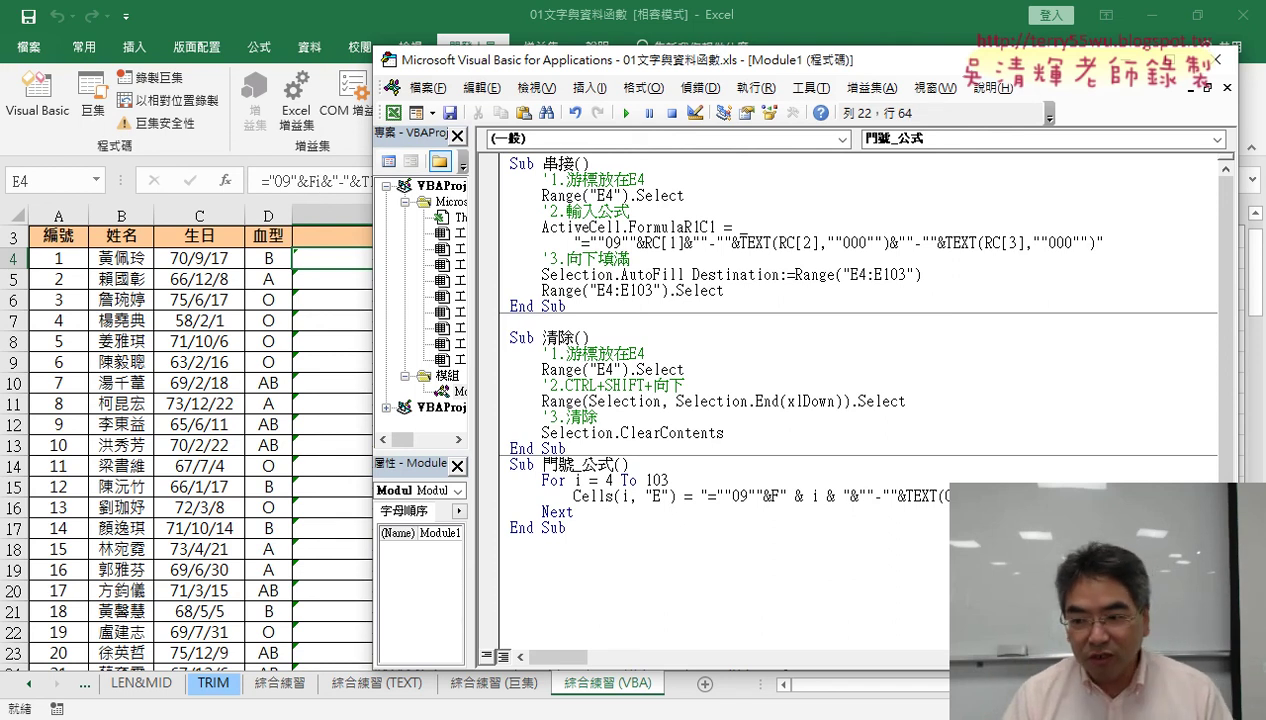
{"action": "left_click", "coordinate": [1117, 496]}
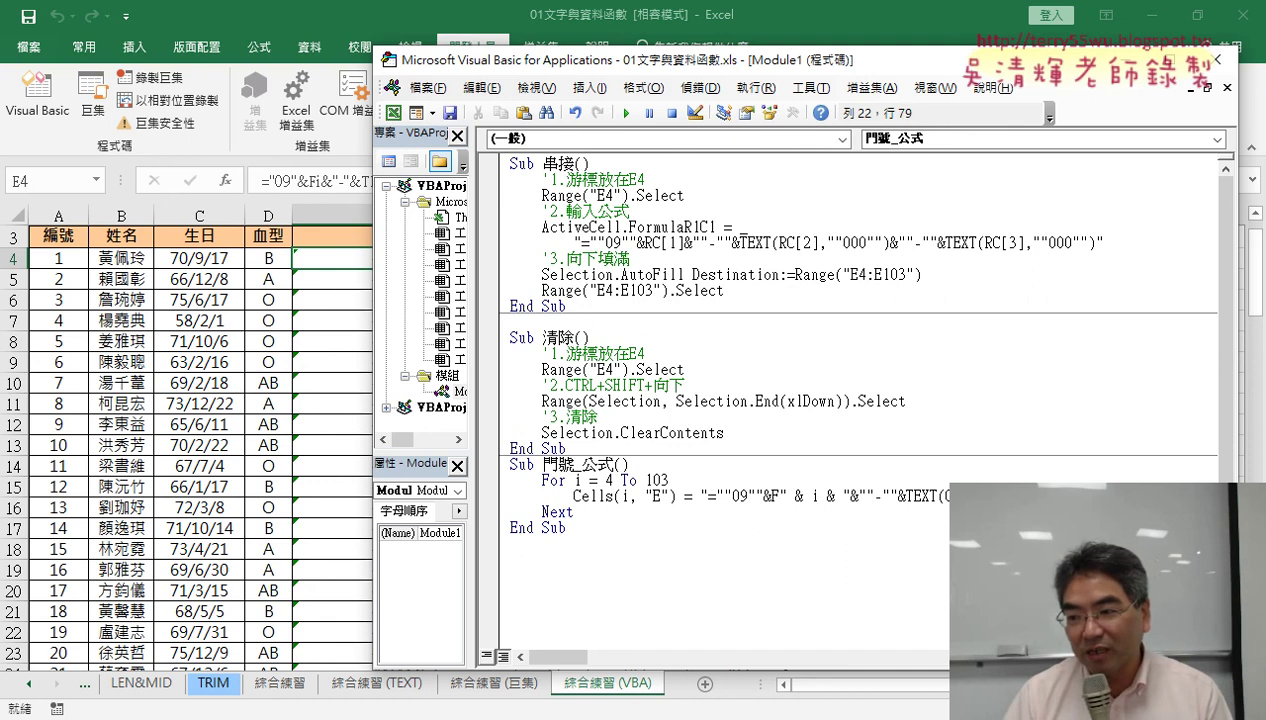
{"action": "key", "text": "Right"}
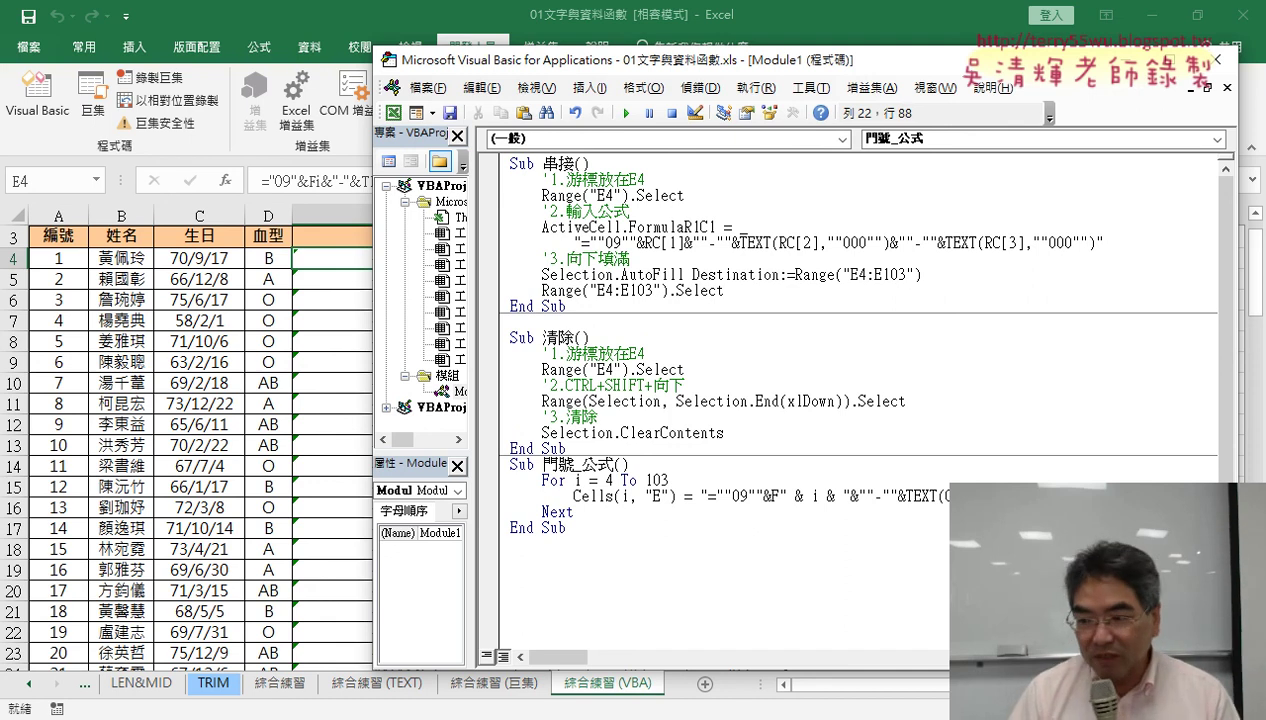
{"action": "key", "text": "shift+Right"}
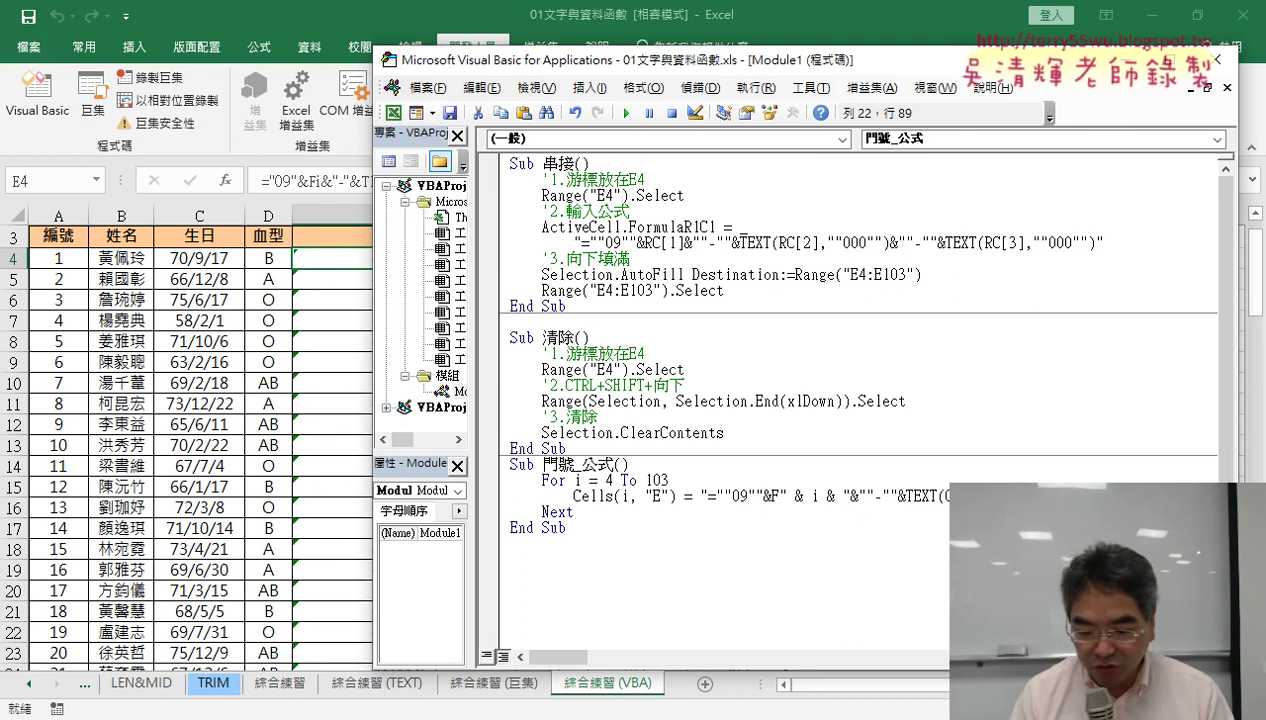
{"action": "key", "text": "shift+Right"}
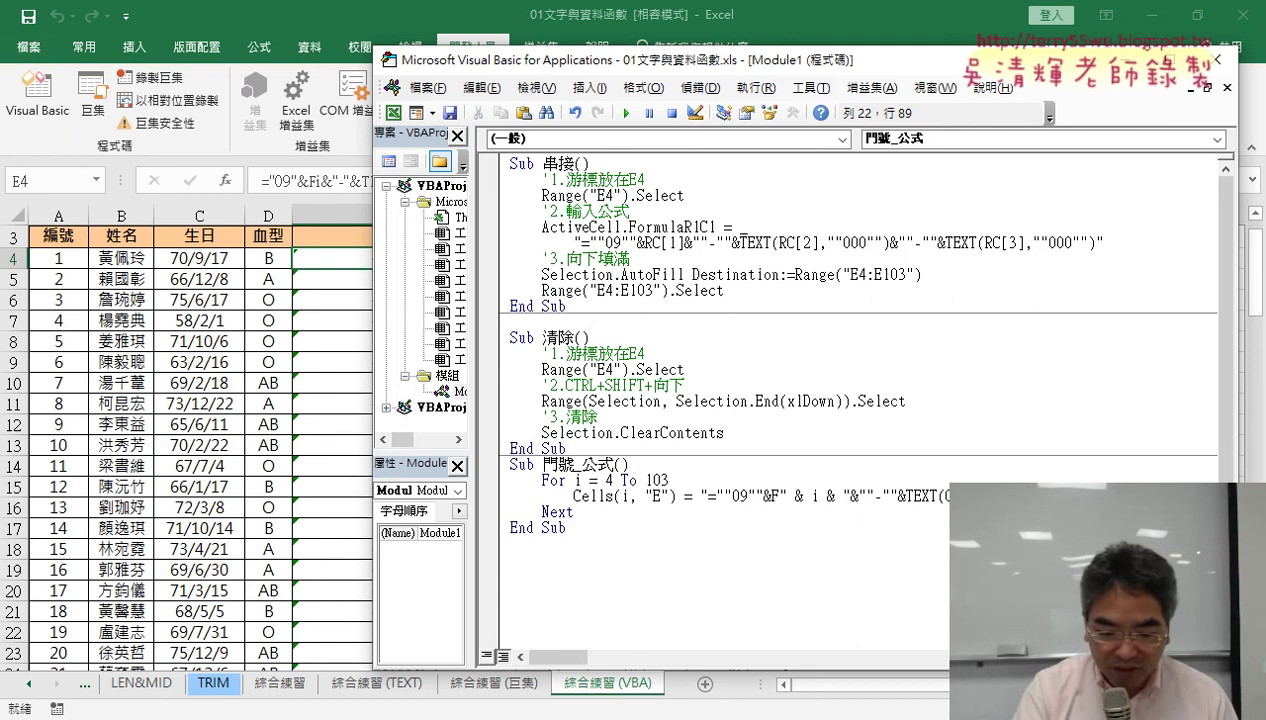
{"action": "key", "text": "shift+Left"}
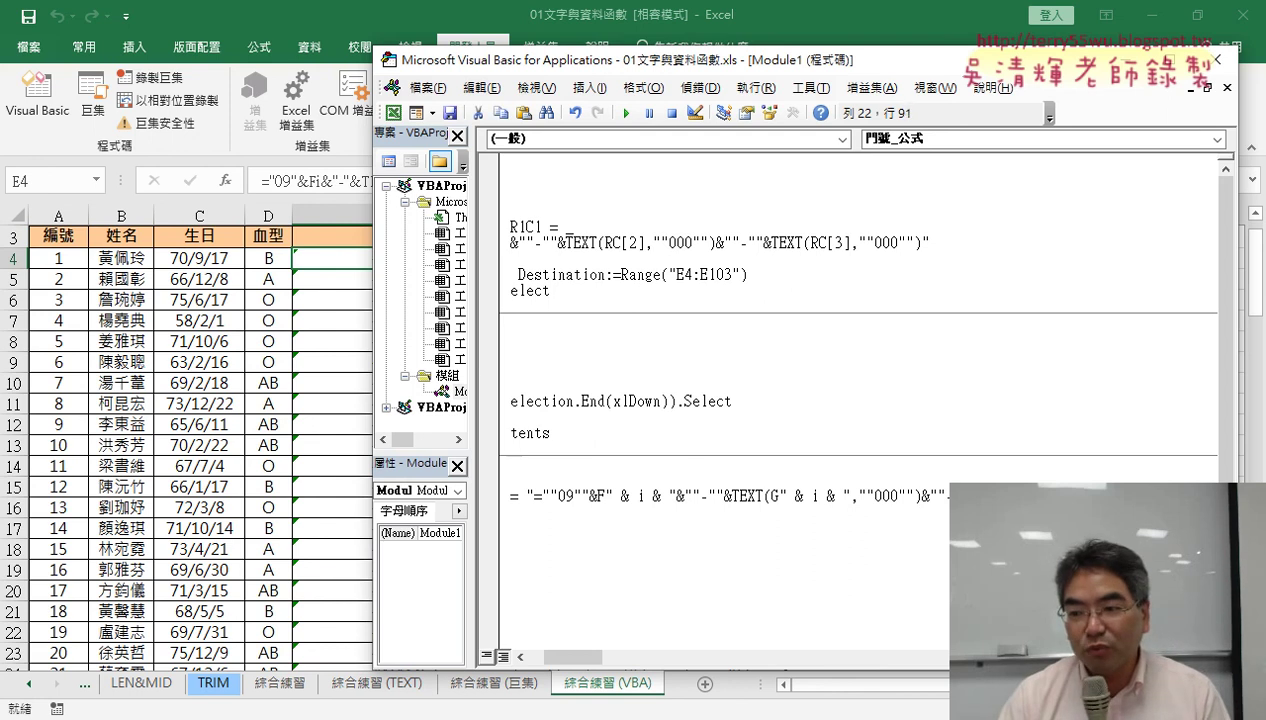
{"action": "key", "text": "End"}
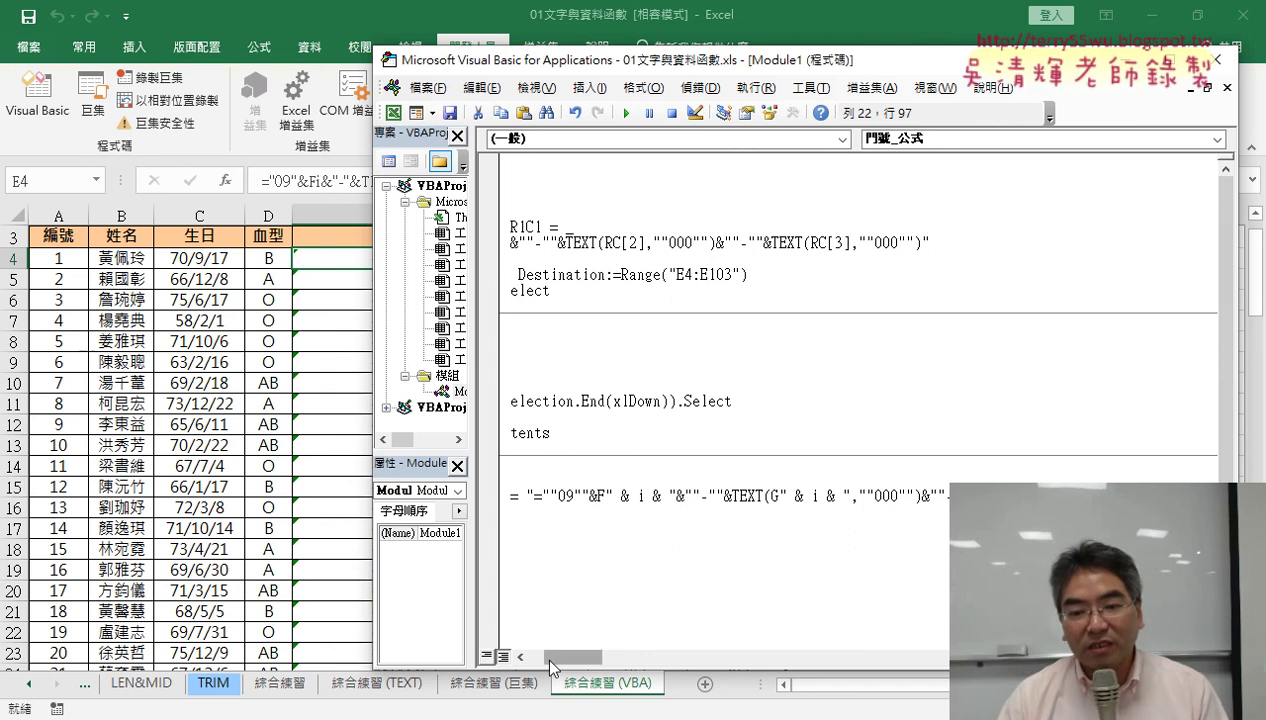
{"action": "left_click_drag", "start_coordinate": [549, 660], "coordinate": [535, 655]}
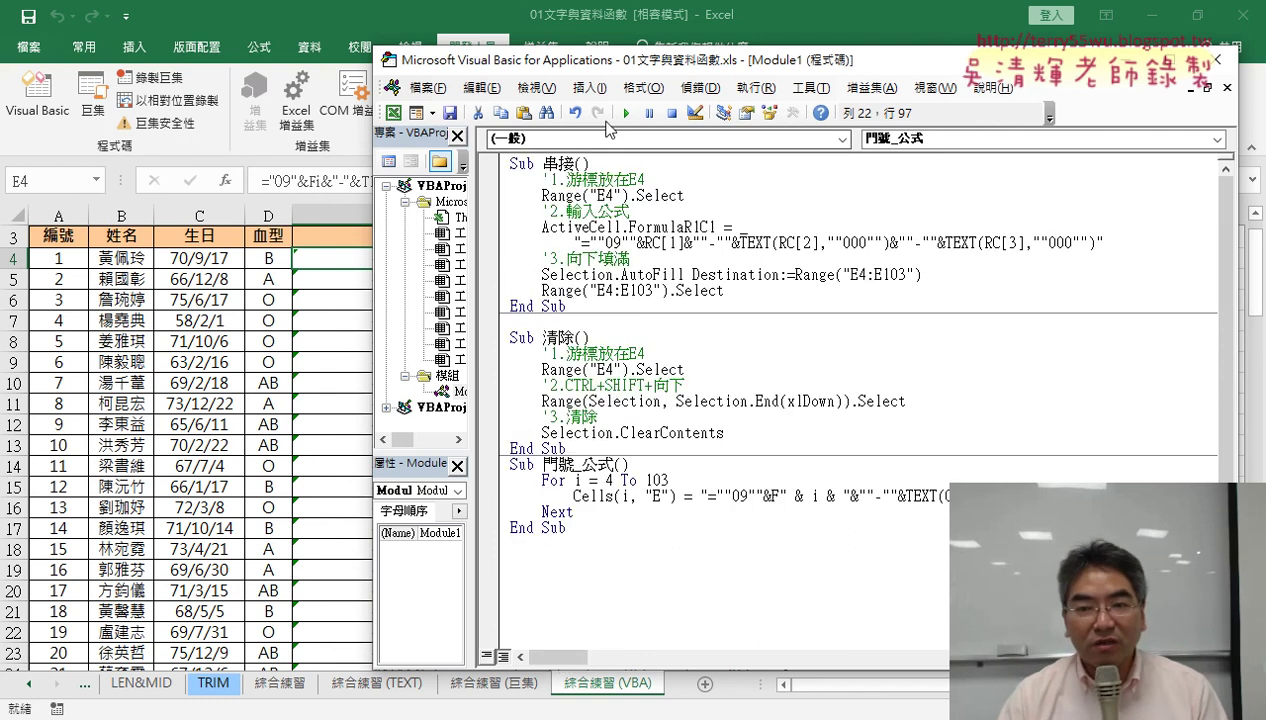
{"action": "left_click_drag", "start_coordinate": [609, 60], "coordinate": [731, 59]}
Run 門號_公式, then check E5 through E8 and jump down to E103 and back
{"action": "left_click", "coordinate": [767, 494]}
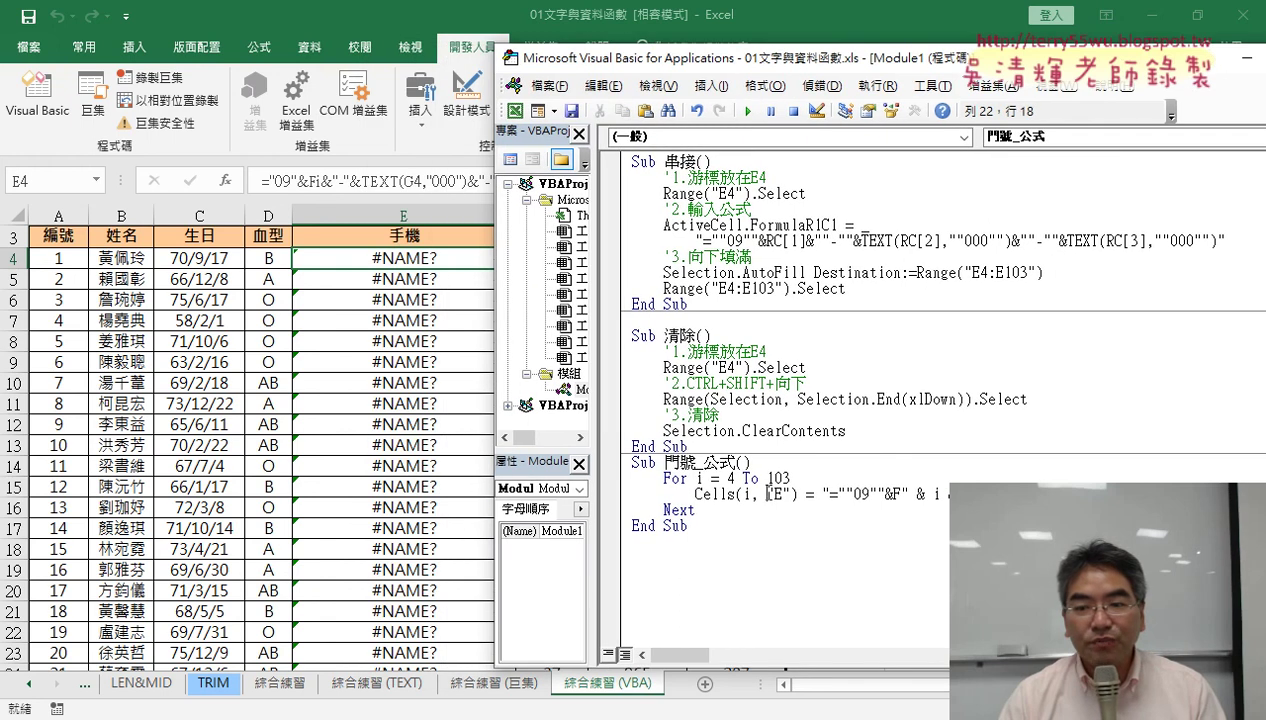
{"action": "left_click", "coordinate": [748, 110]}
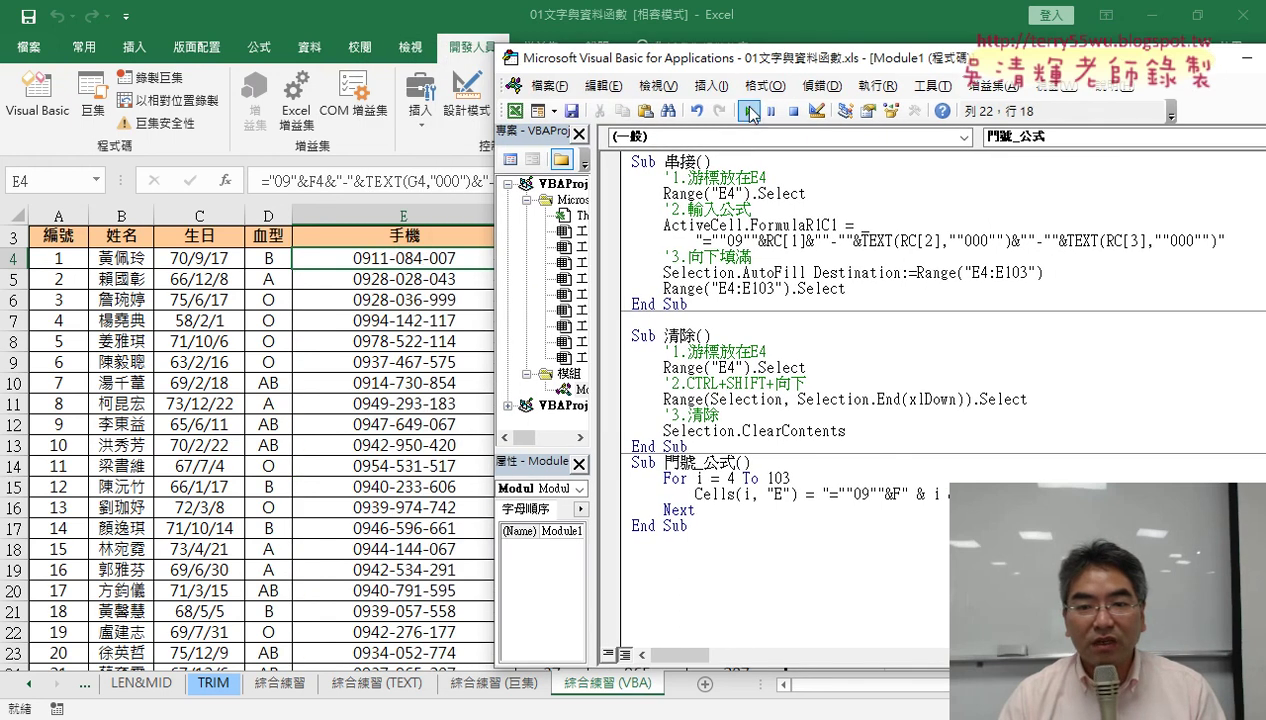
{"action": "left_click", "coordinate": [407, 262]}
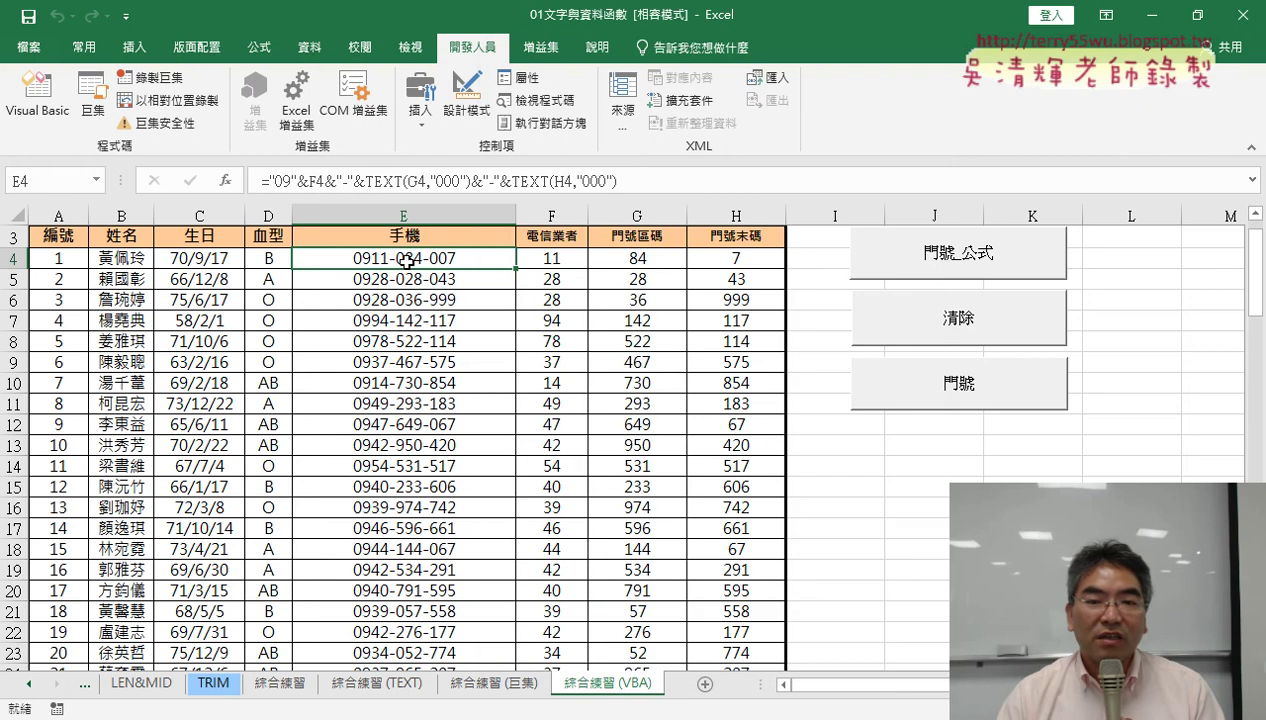
{"action": "left_click", "coordinate": [404, 282]}
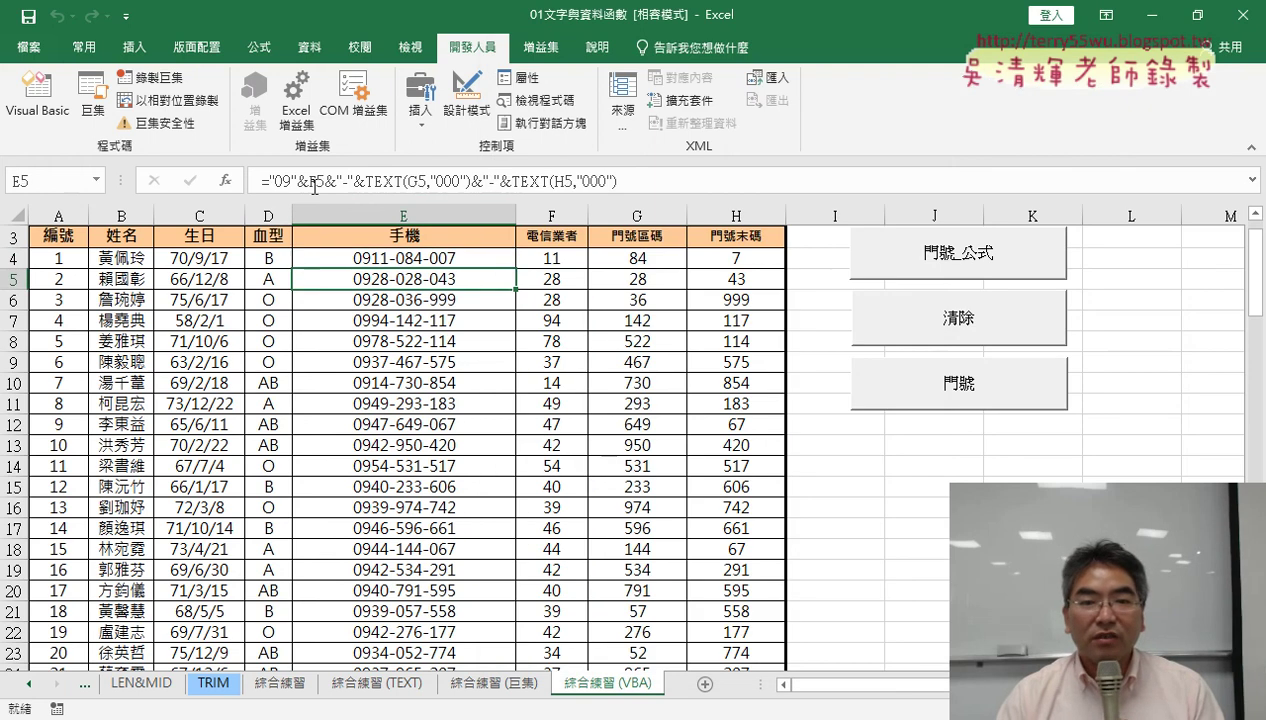
{"action": "left_click", "coordinate": [390, 299]}
{"action": "left_click", "coordinate": [392, 328]}
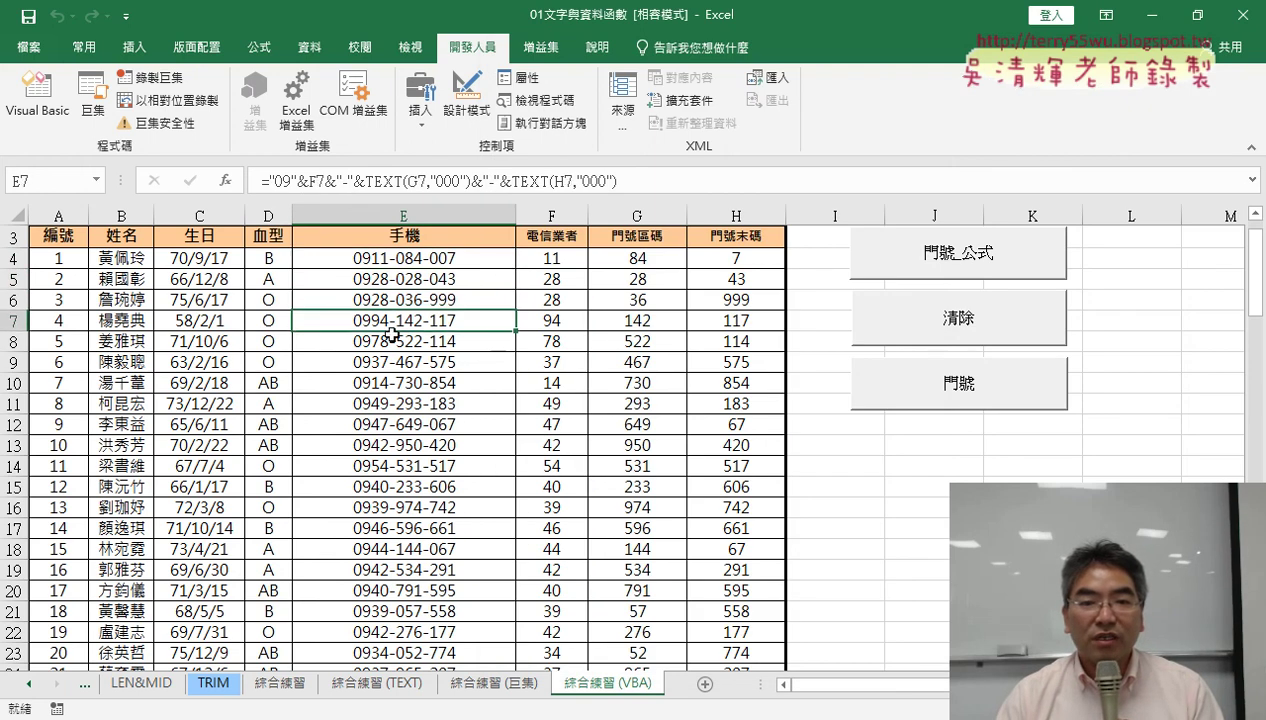
{"action": "left_click", "coordinate": [394, 345]}
{"action": "key", "text": "ctrl+Down"}
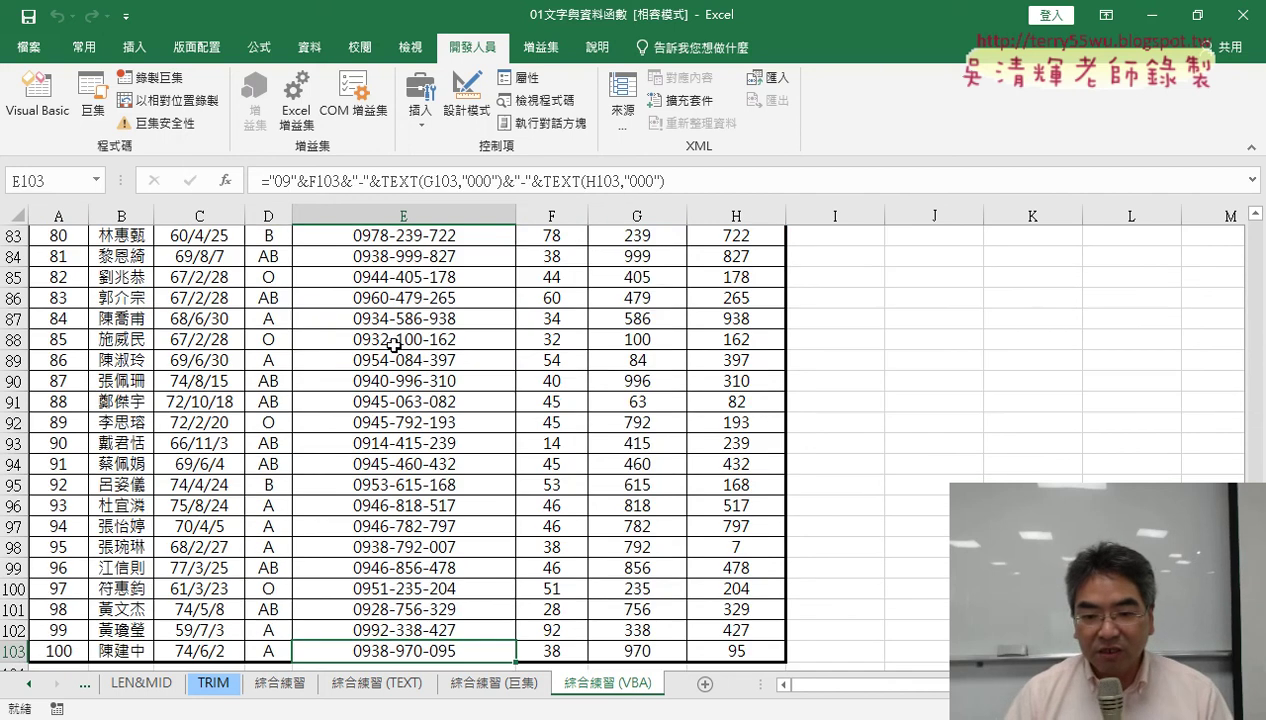
{"action": "key", "text": "ctrl+Up"}
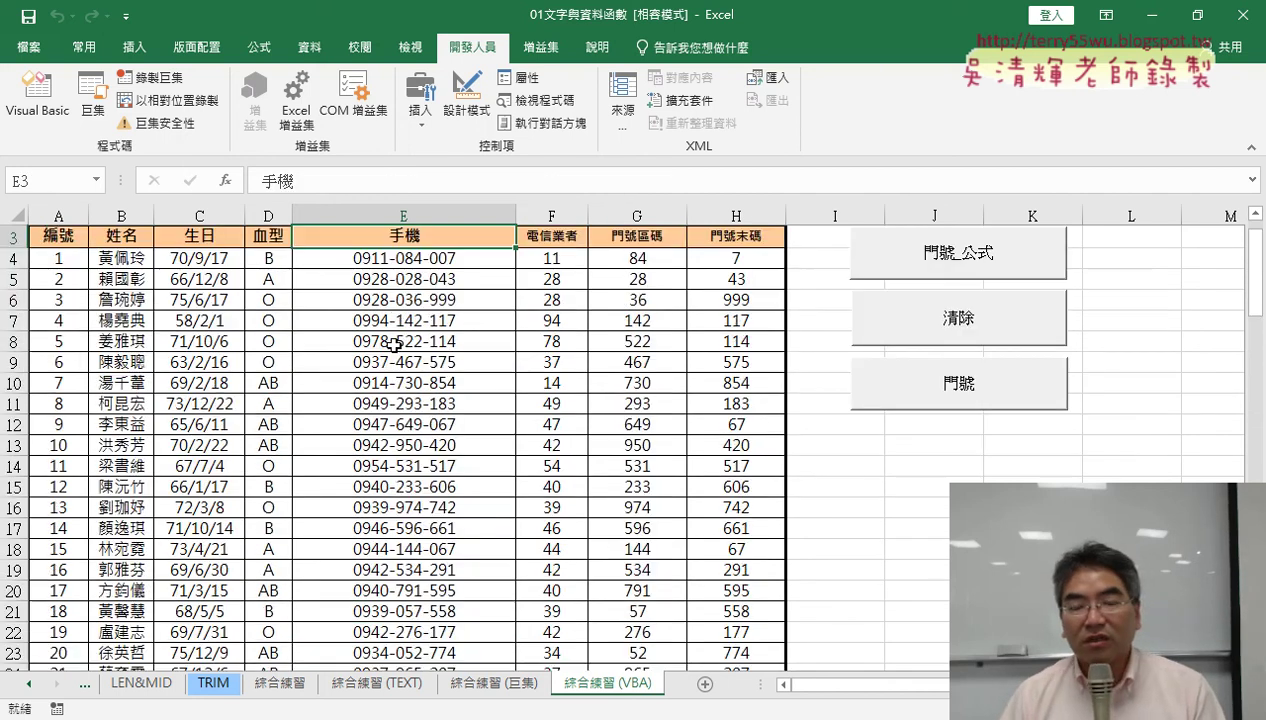
Copy the whole 門號_公式 macro and paste a duplicate below its End Sub
{"action": "left_click", "coordinate": [44, 100]}
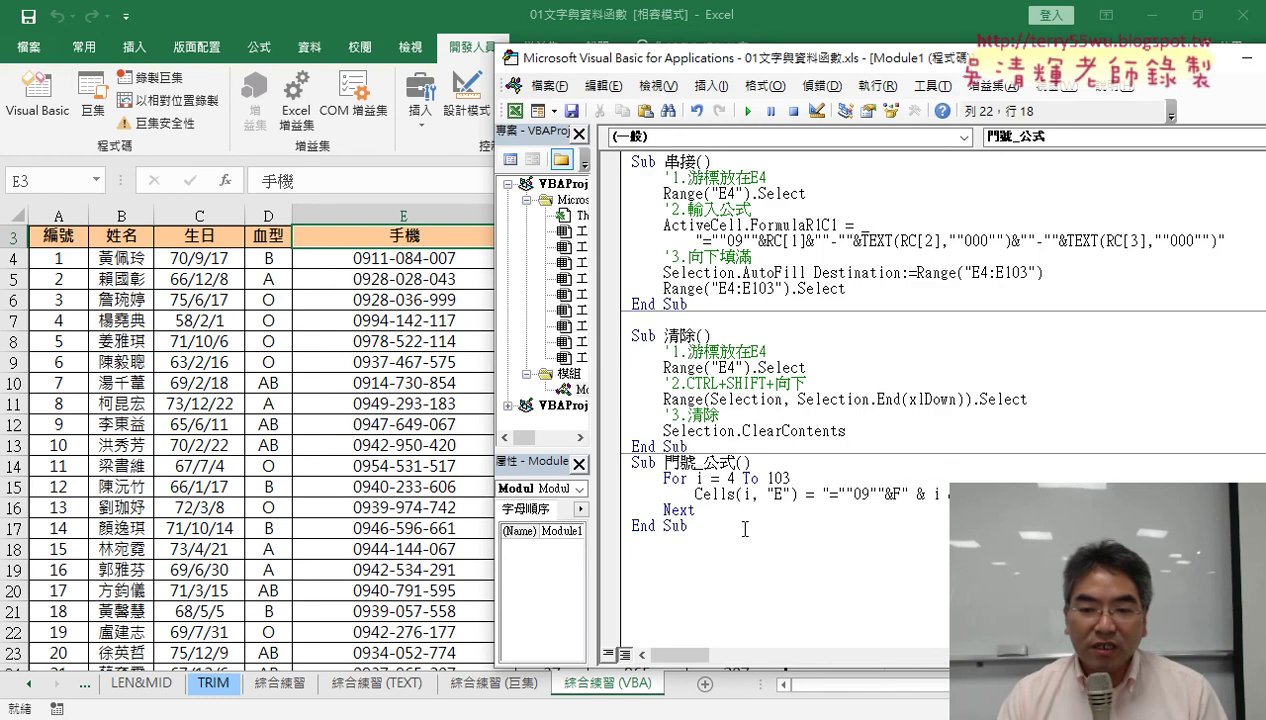
{"action": "left_click_drag", "start_coordinate": [737, 525], "coordinate": [631, 462]}
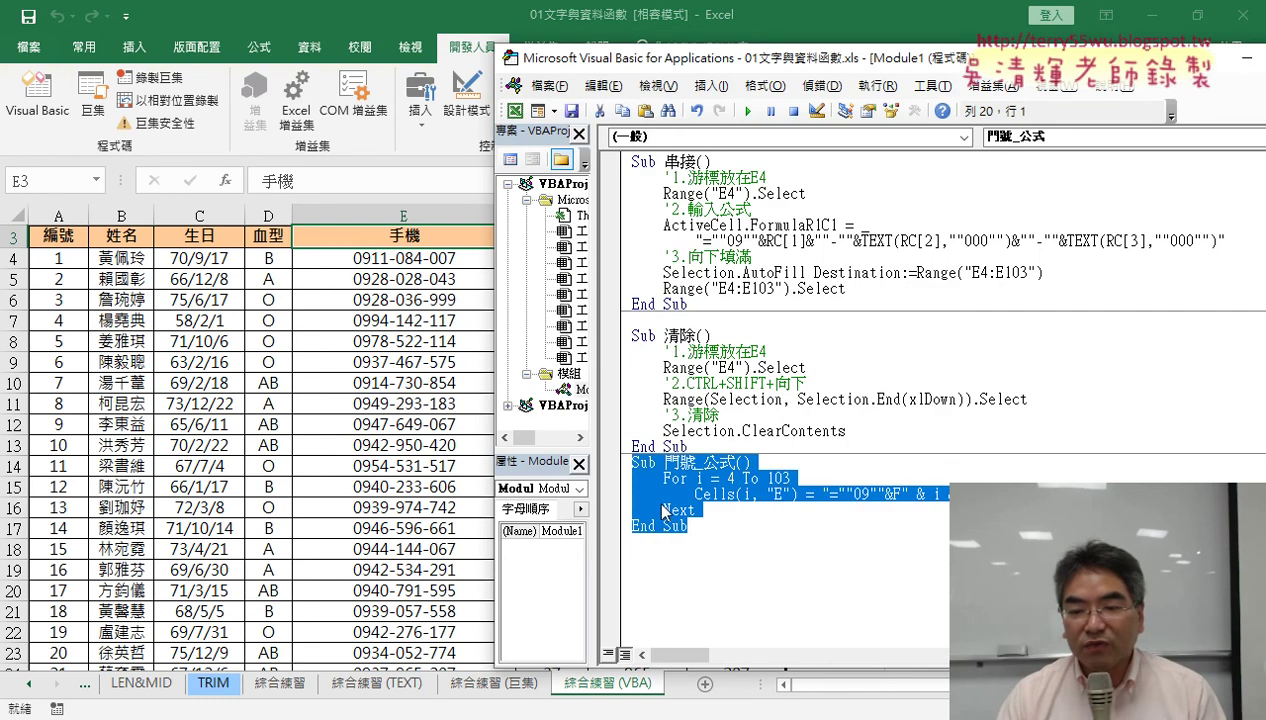
{"action": "right_click", "coordinate": [664, 510]}
{"action": "left_click", "coordinate": [700, 204]}
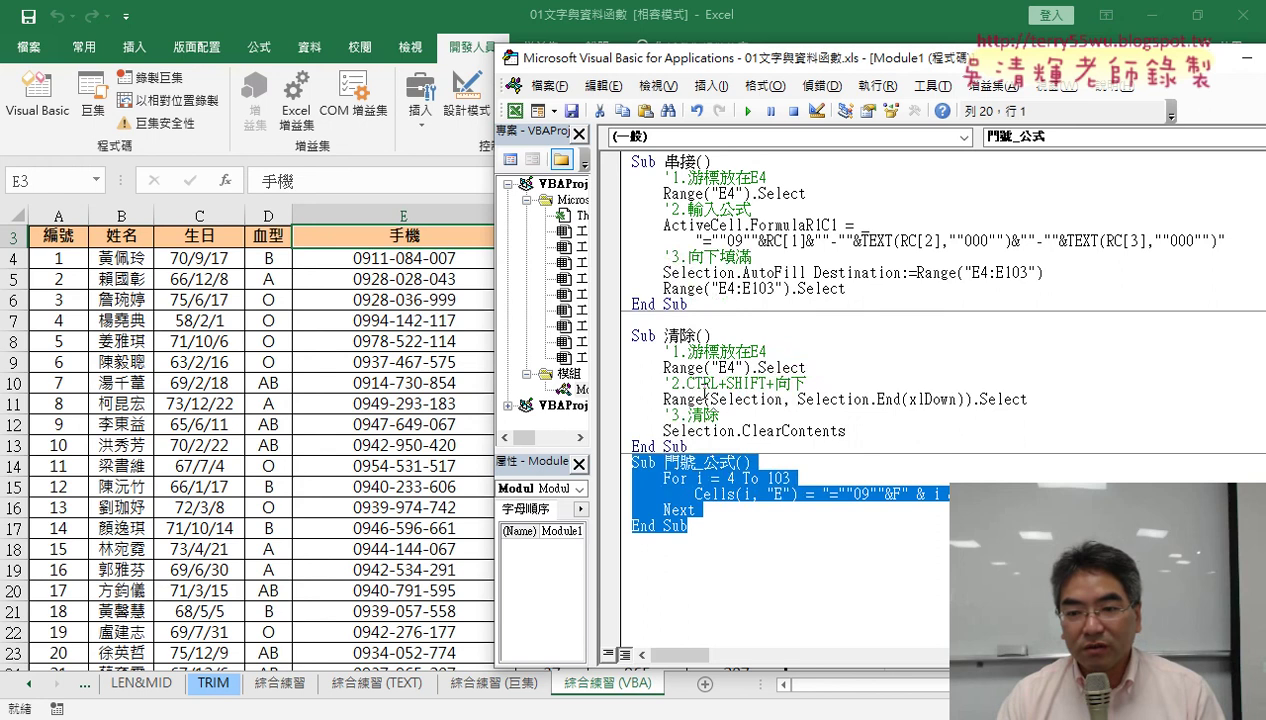
{"action": "left_click", "coordinate": [676, 556]}
{"action": "right_click", "coordinate": [676, 556]}
{"action": "left_click", "coordinate": [732, 395]}
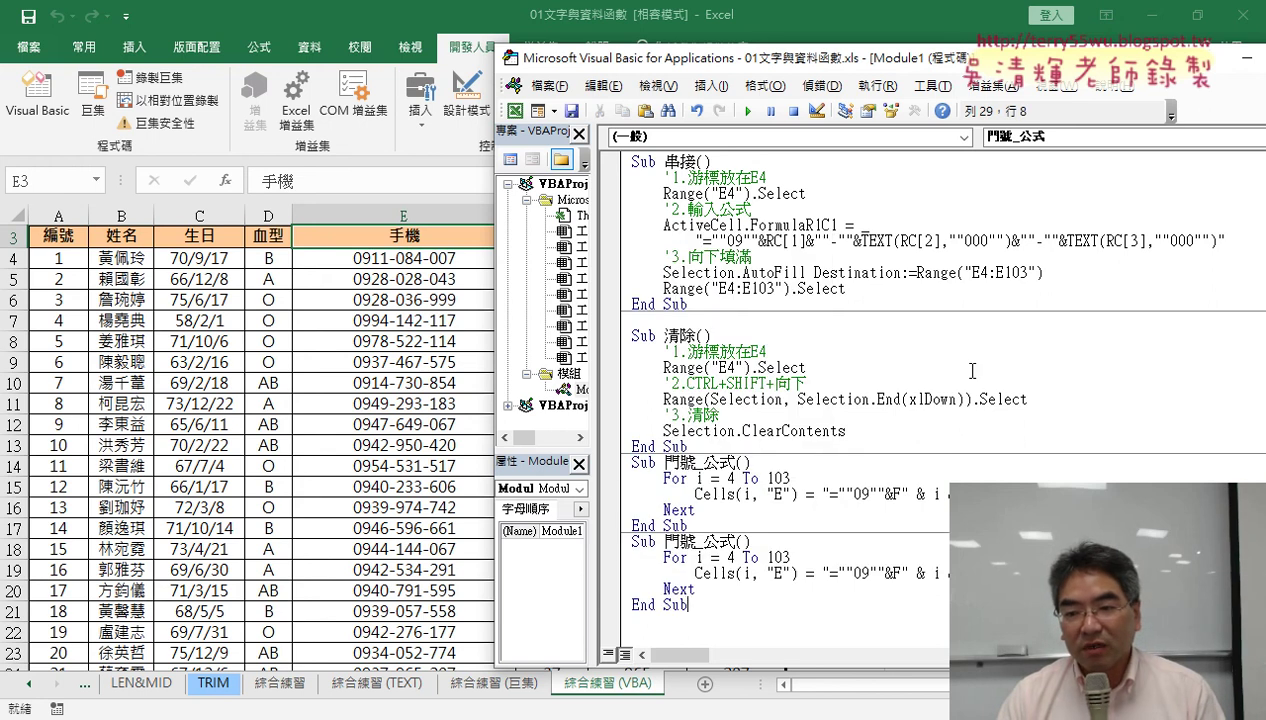
Rename the duplicate Sub 清除2, then select its formula text after the = sign
{"action": "double_click", "coordinate": [680, 336]}
{"action": "right_click", "coordinate": [670, 334]}
{"action": "left_click", "coordinate": [696, 364]}
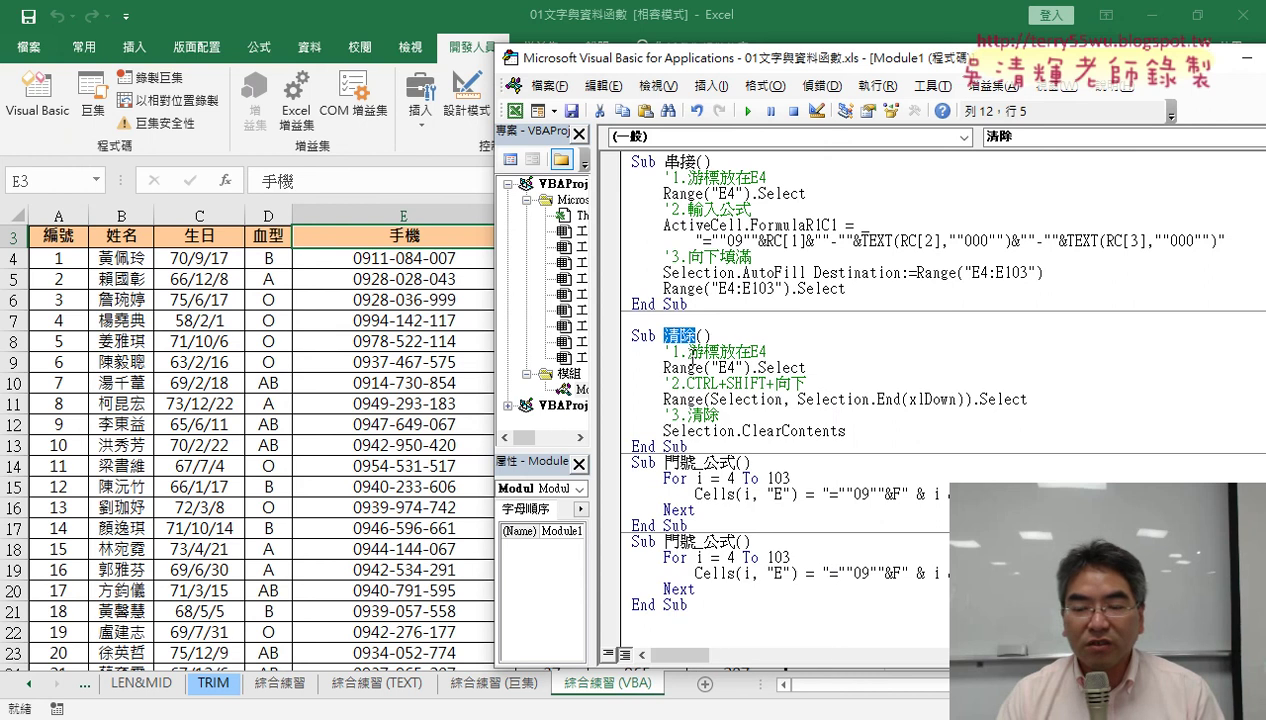
{"action": "left_click_drag", "start_coordinate": [737, 541], "coordinate": [664, 541]}
{"action": "right_click", "coordinate": [688, 541]}
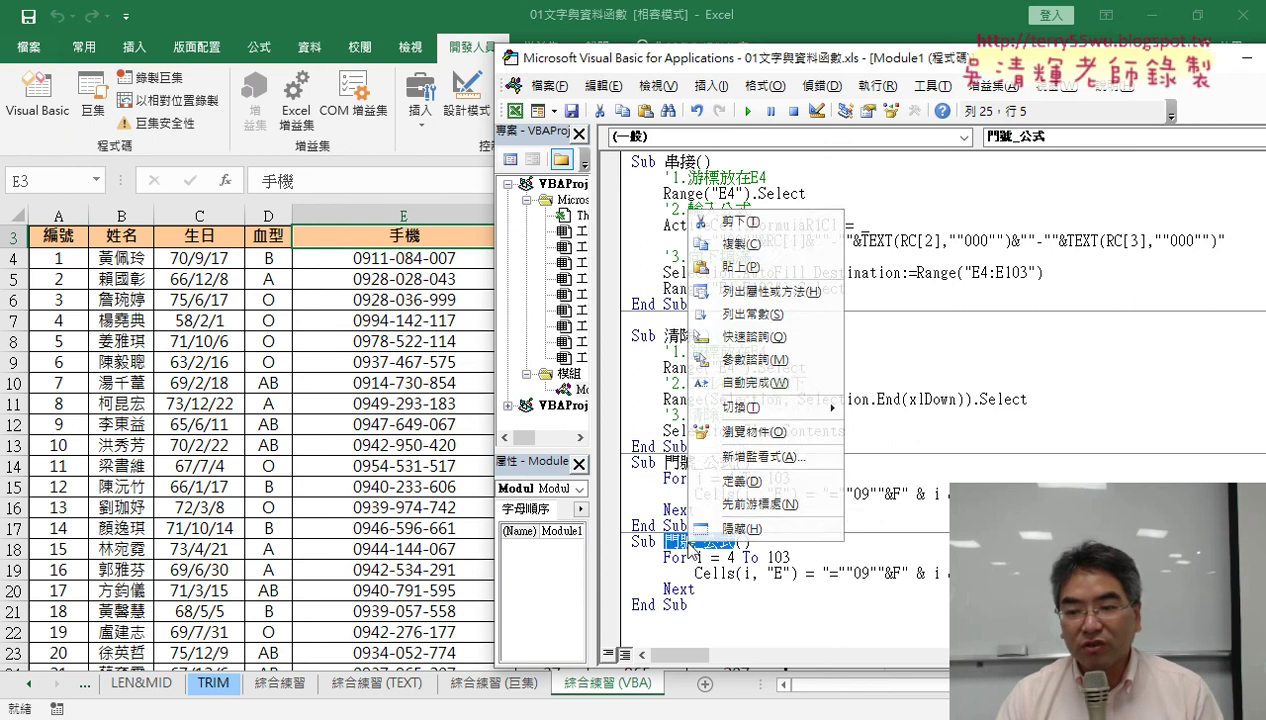
{"action": "left_click", "coordinate": [742, 267]}
{"action": "type", "text": "2"}
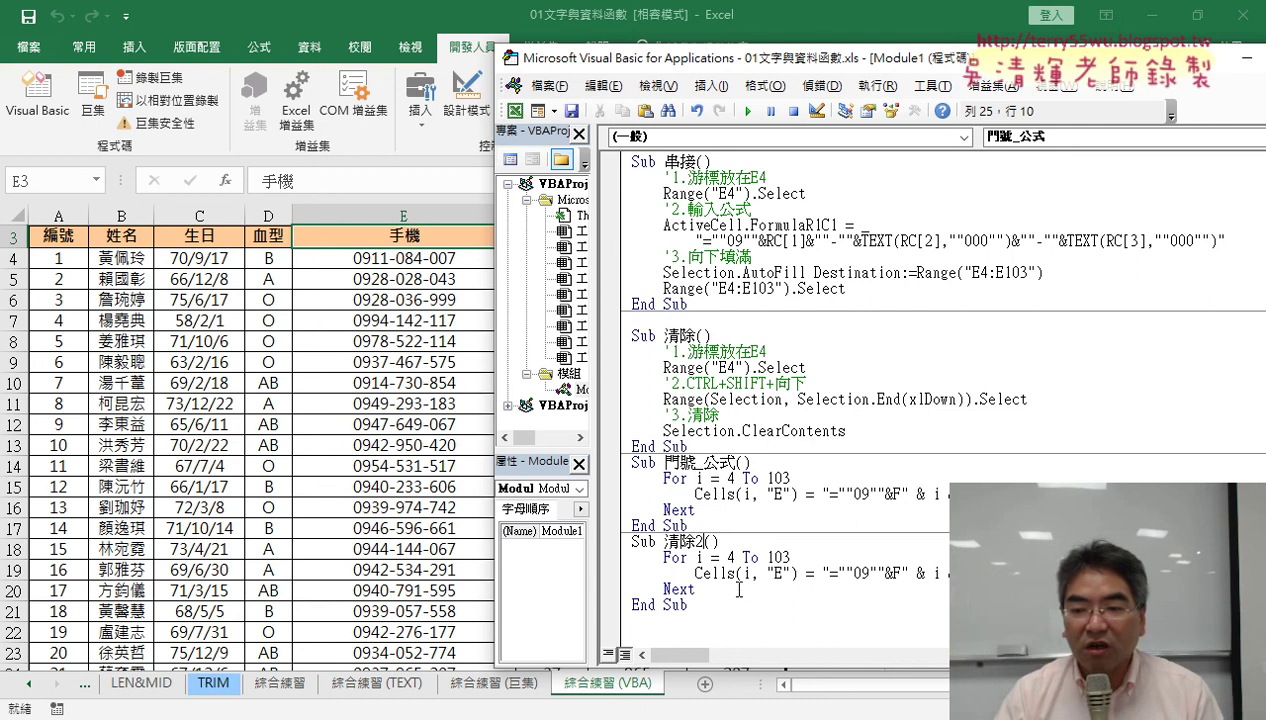
{"action": "left_click", "coordinate": [825, 573]}
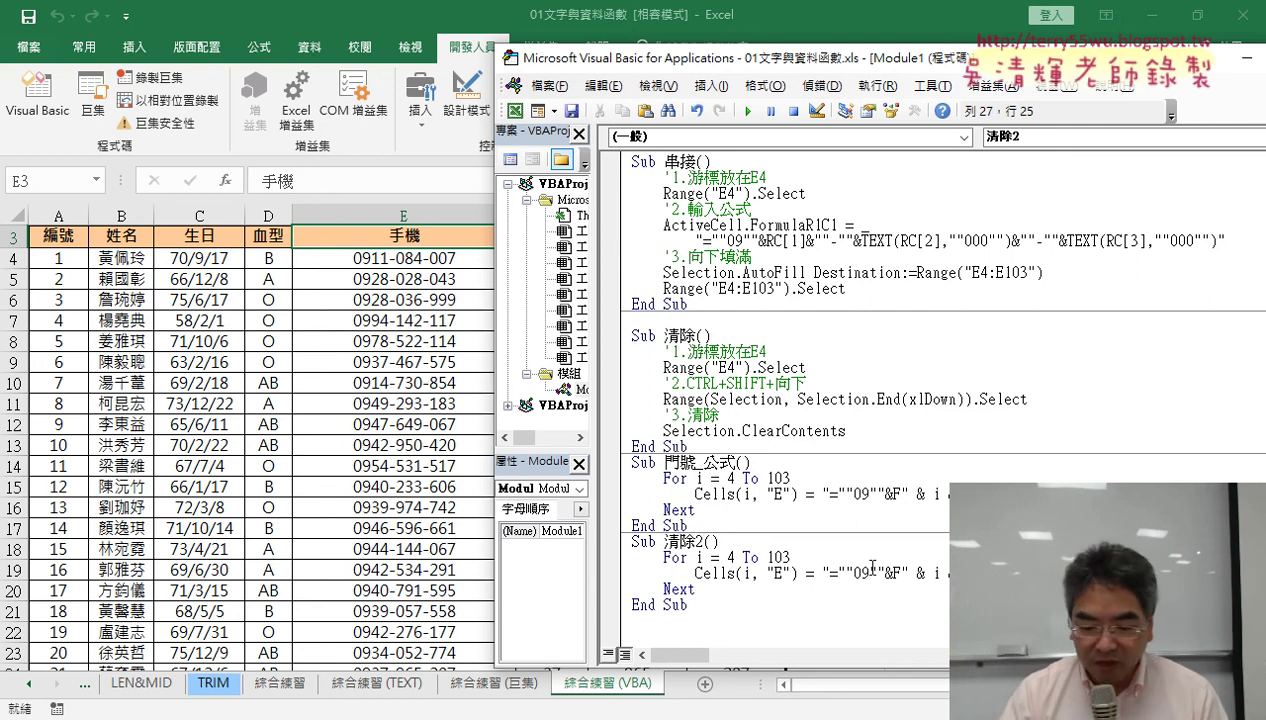
{"action": "key", "text": "shift+End"}
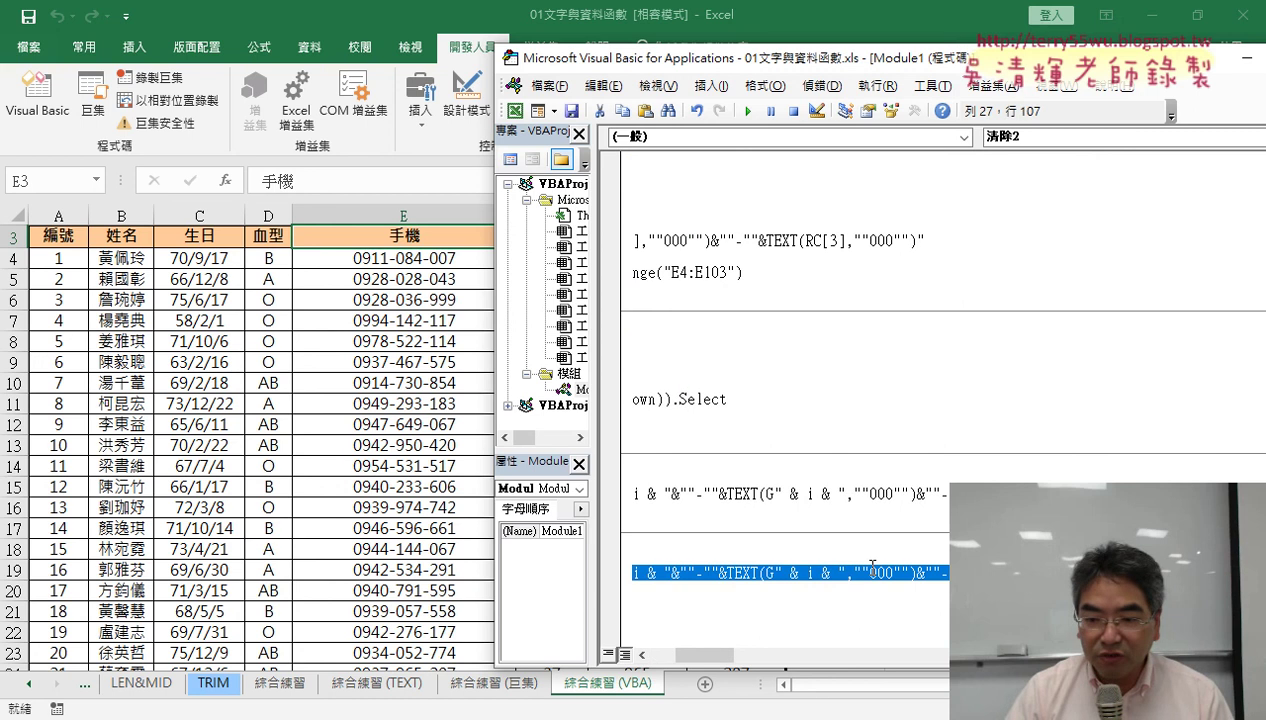
Change the 清除2 loop line so Cells(i, "E") is set to an empty string ""
{"action": "key", "text": "Delete"}
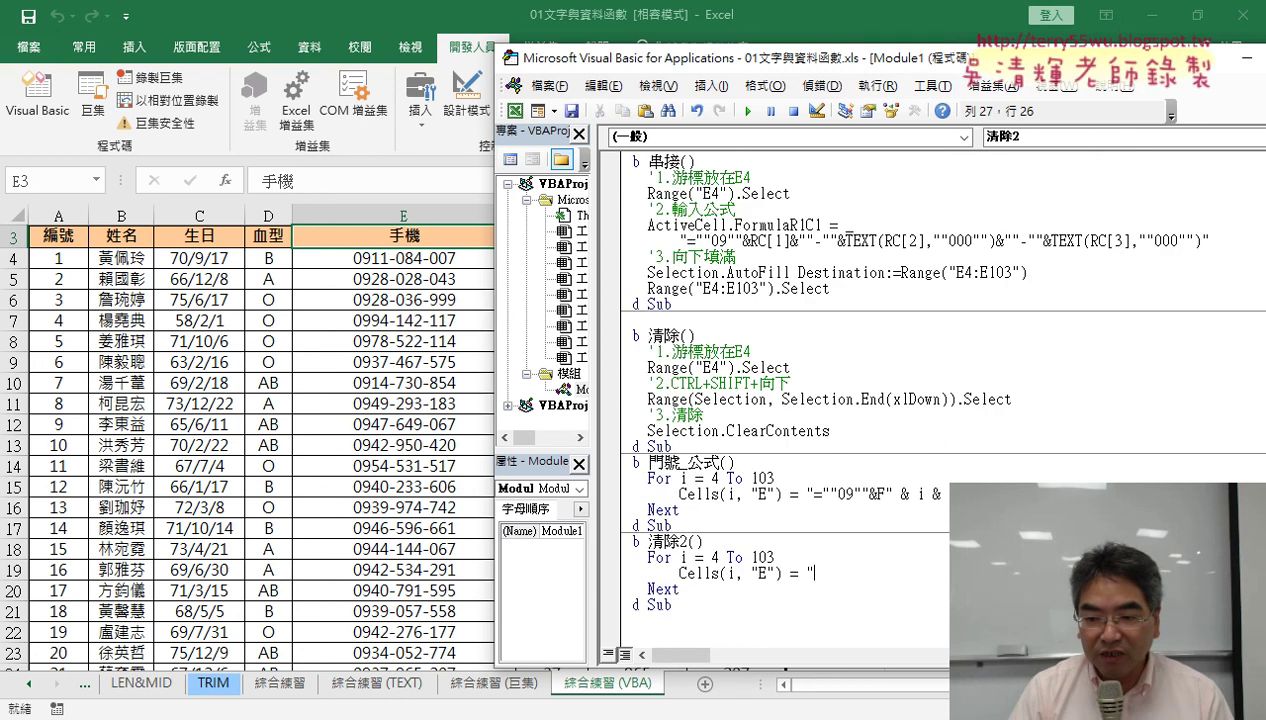
{"action": "type", "text": "\""}
{"action": "key", "text": "shift+Left"}
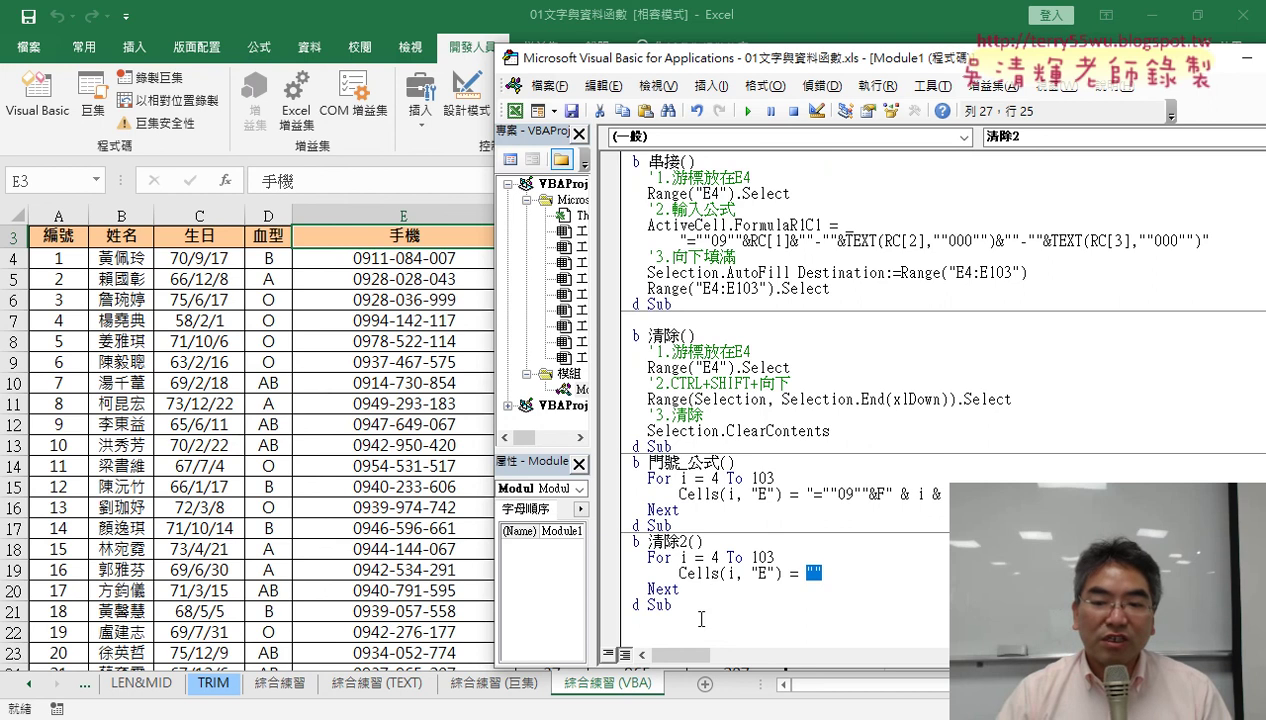
{"action": "scroll", "coordinate": [658, 649], "scroll_direction": "left", "scroll_amount": 2}
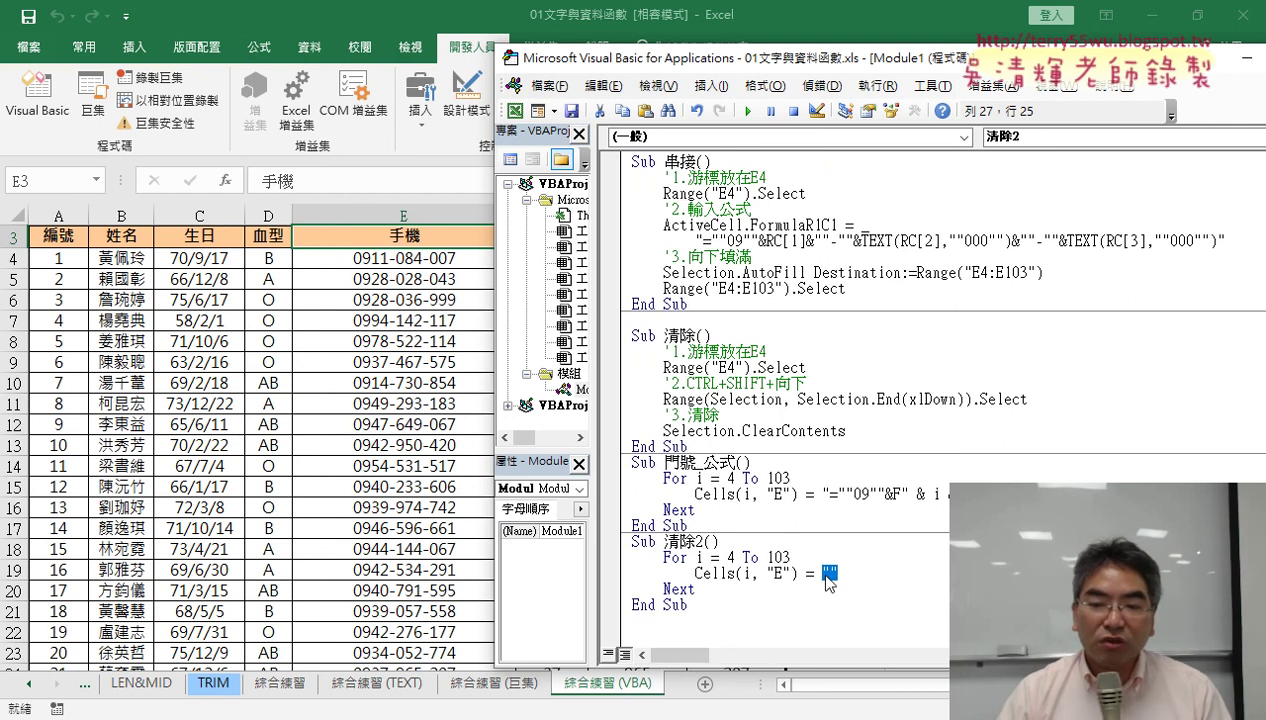
Test by running 清除2, 門號_公式, then 清除2 again, leaving the 手機 column blank
{"action": "left_click", "coordinate": [724, 573]}
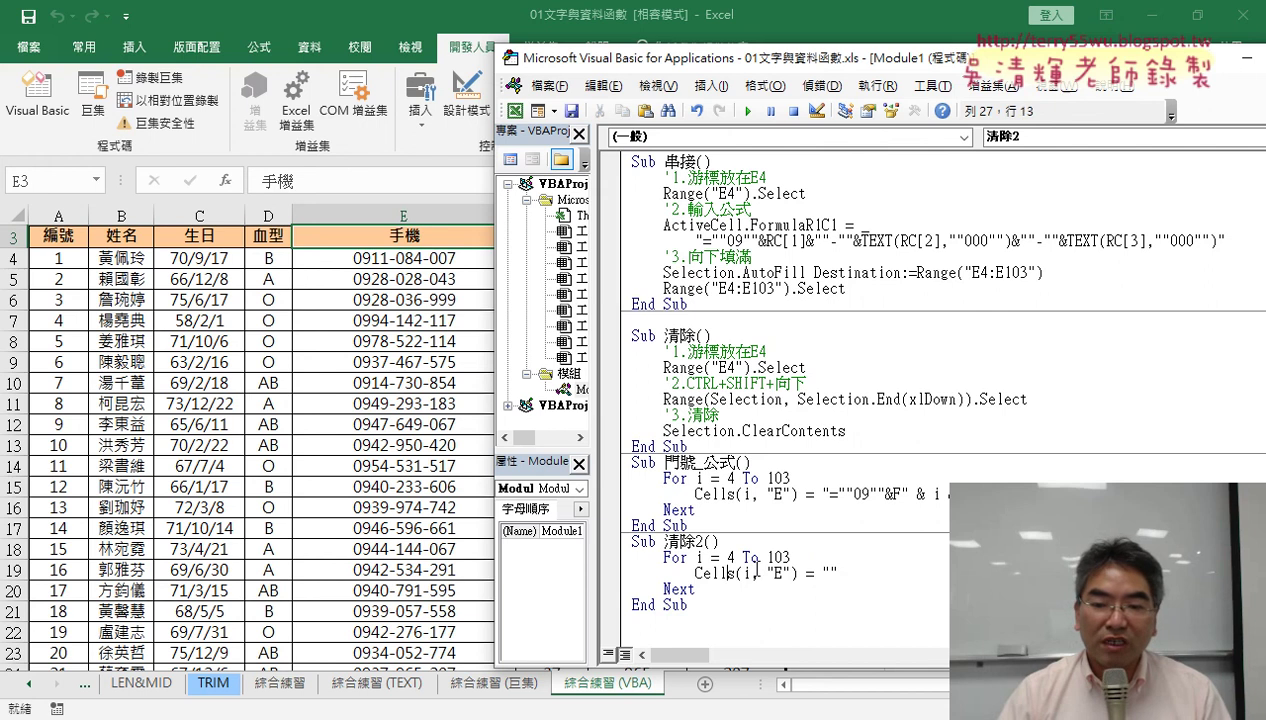
{"action": "left_click", "coordinate": [747, 111]}
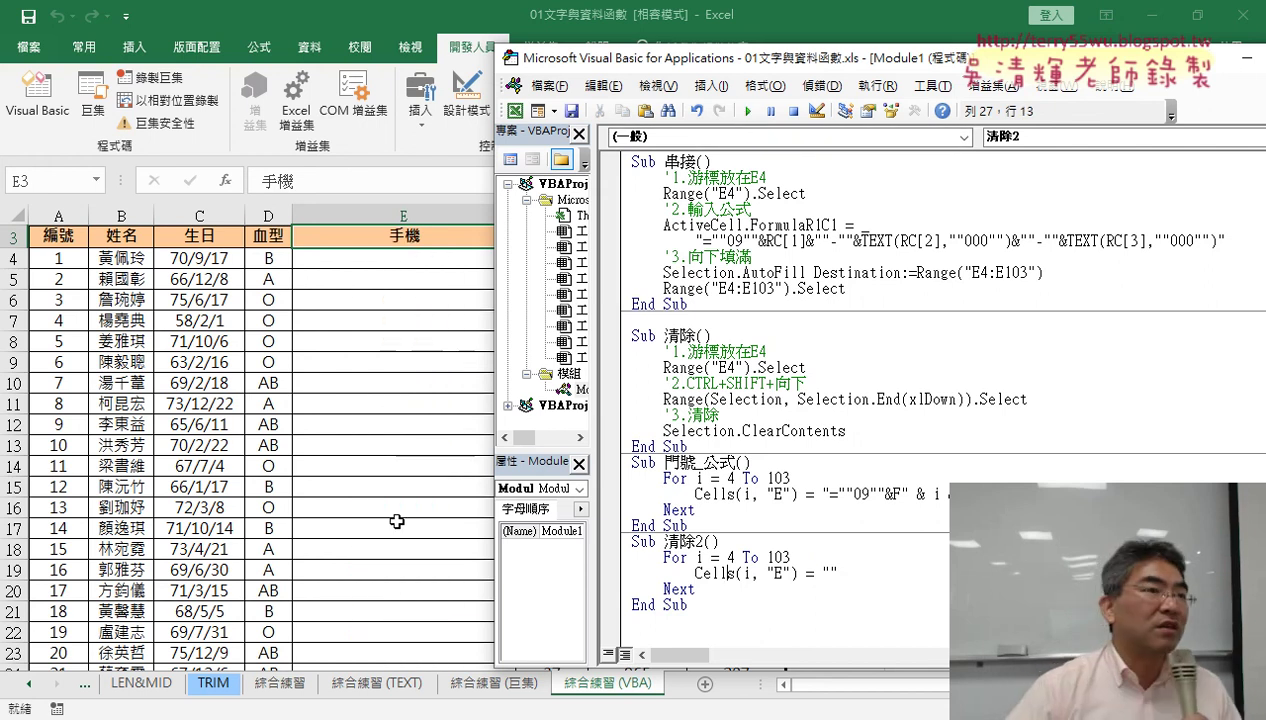
{"action": "left_click", "coordinate": [721, 493]}
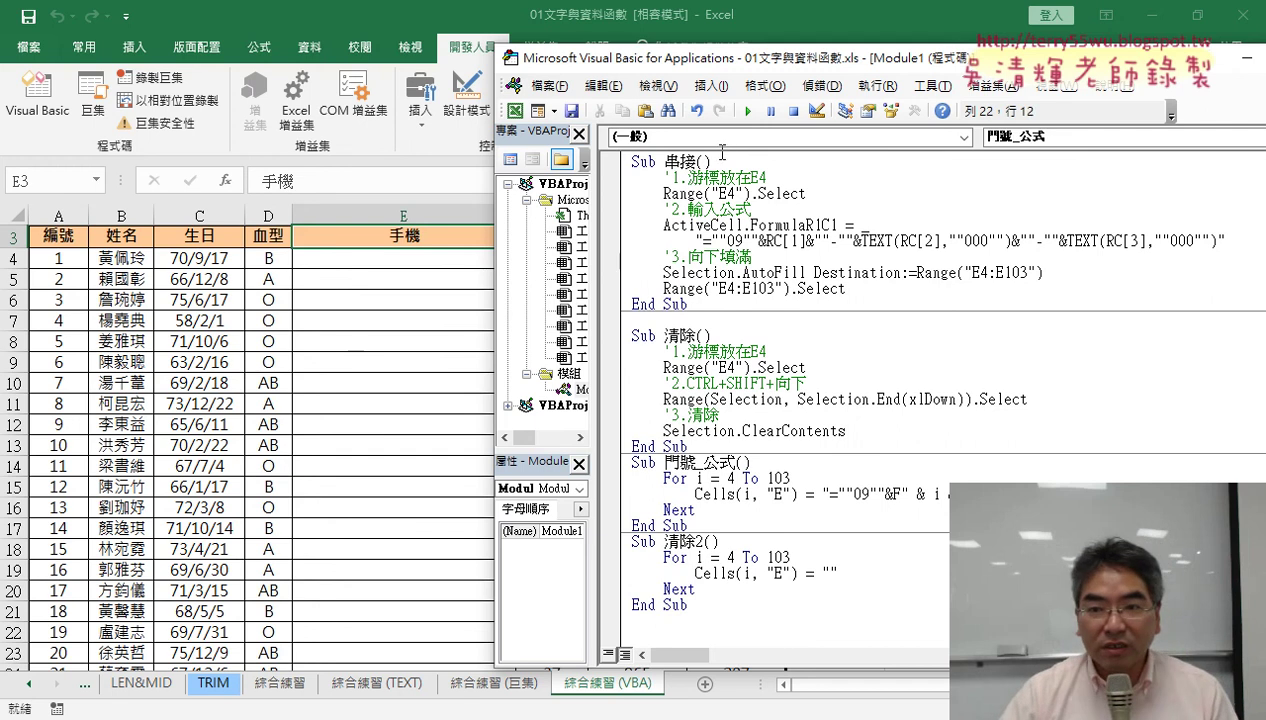
{"action": "left_click", "coordinate": [747, 111]}
{"action": "left_click", "coordinate": [695, 573]}
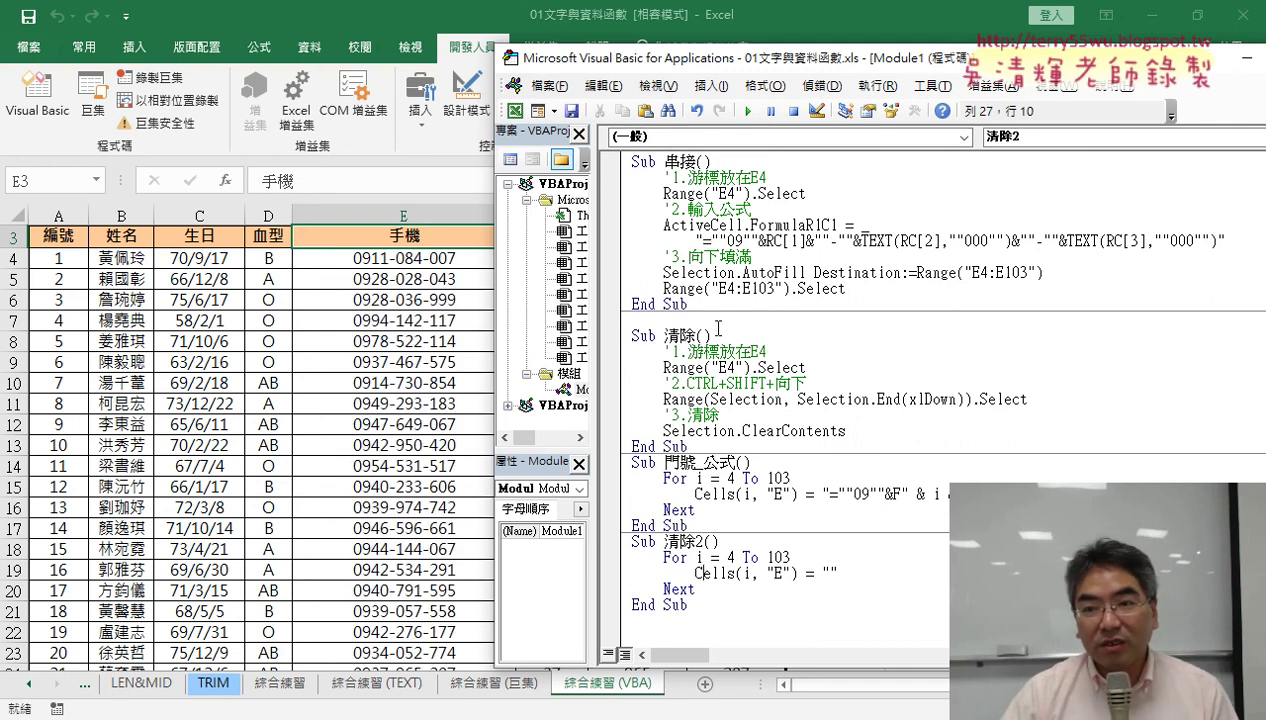
{"action": "left_click", "coordinate": [747, 111]}
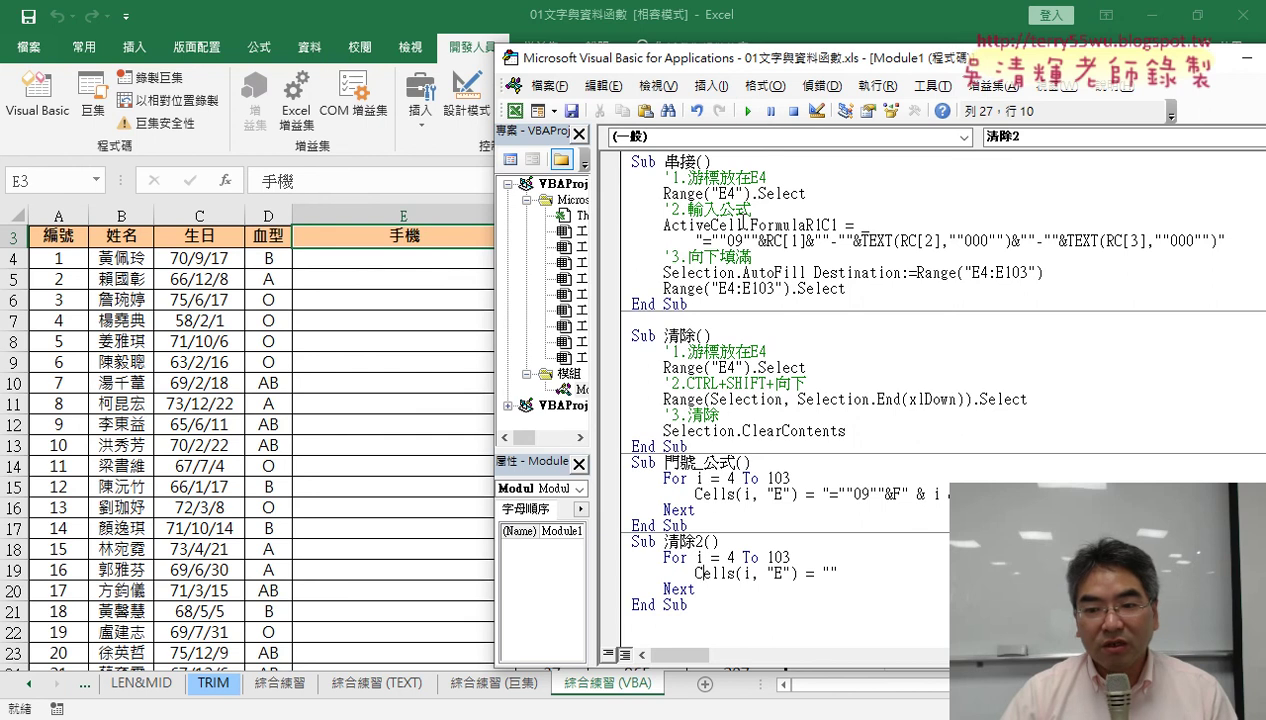
{"action": "left_click", "coordinate": [697, 494]}
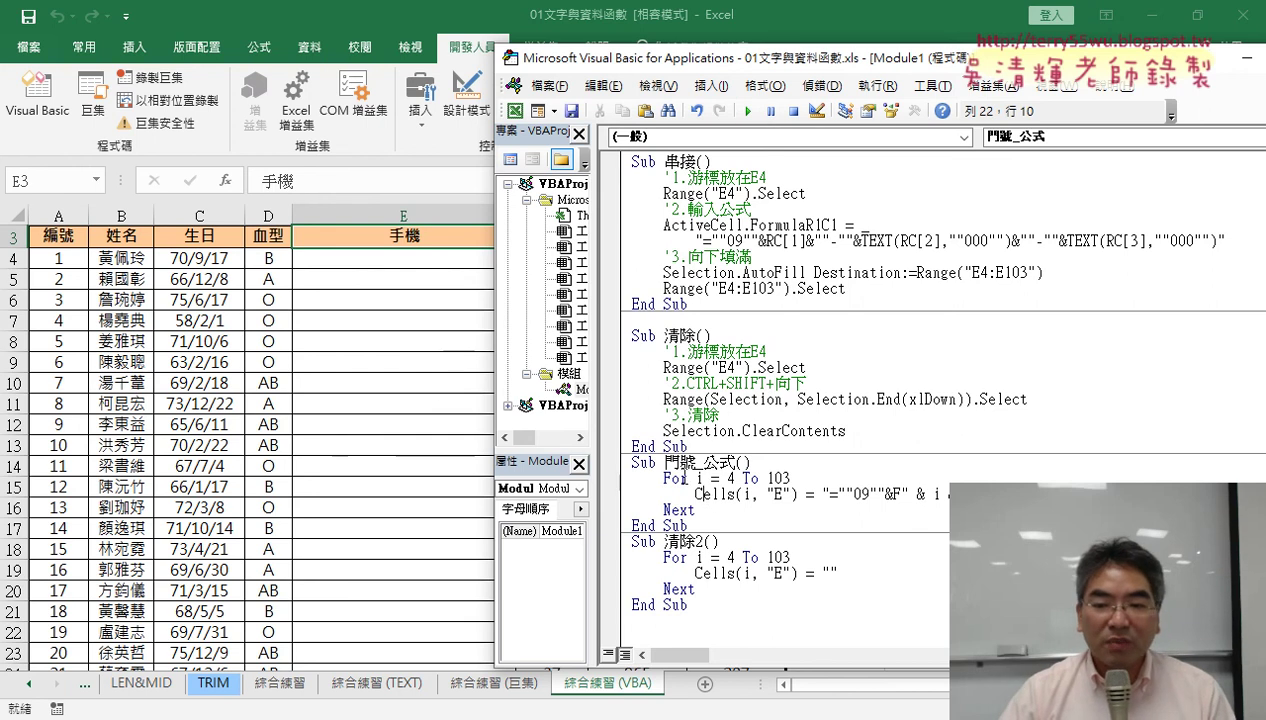
{"action": "left_click", "coordinate": [431, 405]}
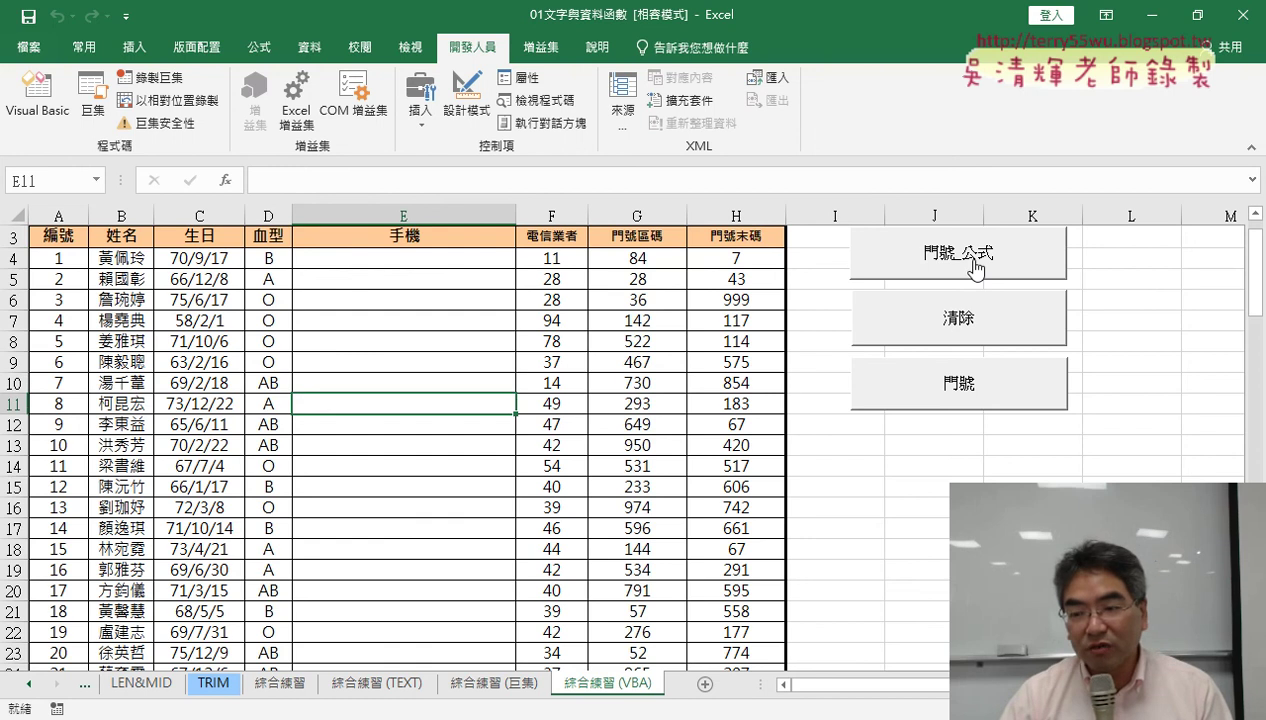
Delete the old button and draw a new one across columns I–K assigned to 門號_公式
{"action": "right_click", "coordinate": [1050, 262]}
{"action": "left_click", "coordinate": [1075, 271]}
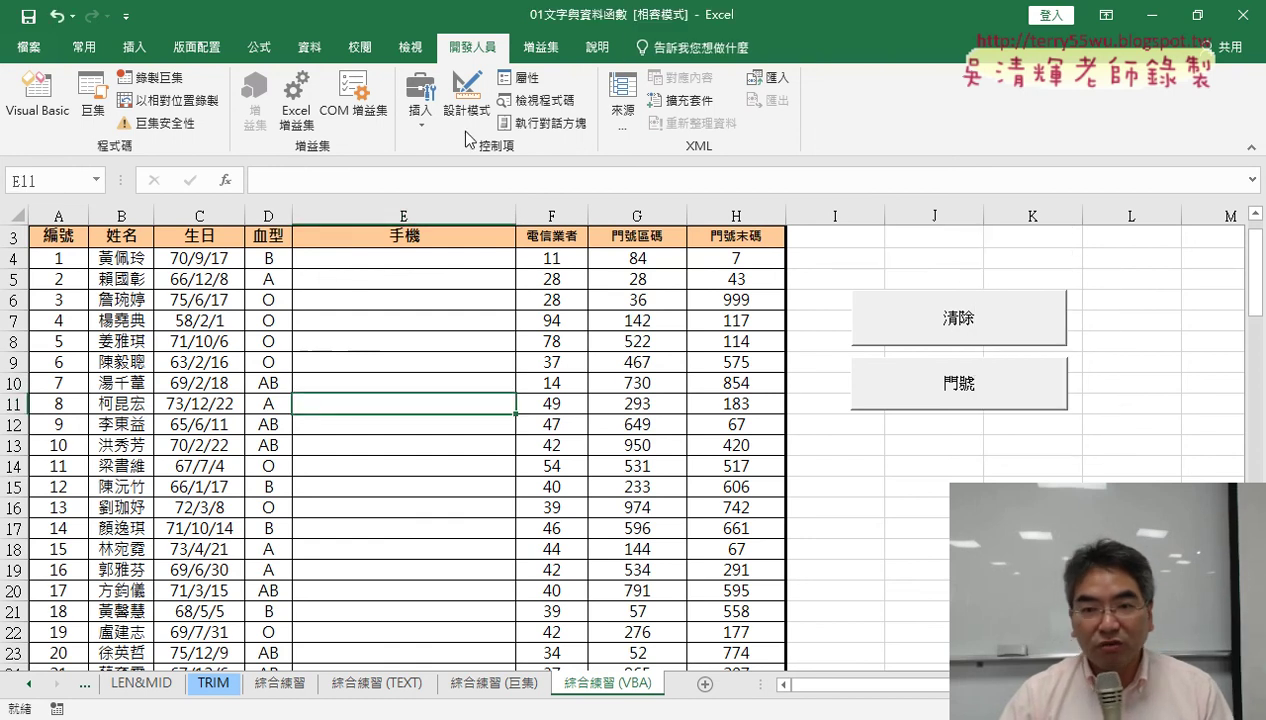
{"action": "left_click", "coordinate": [420, 108]}
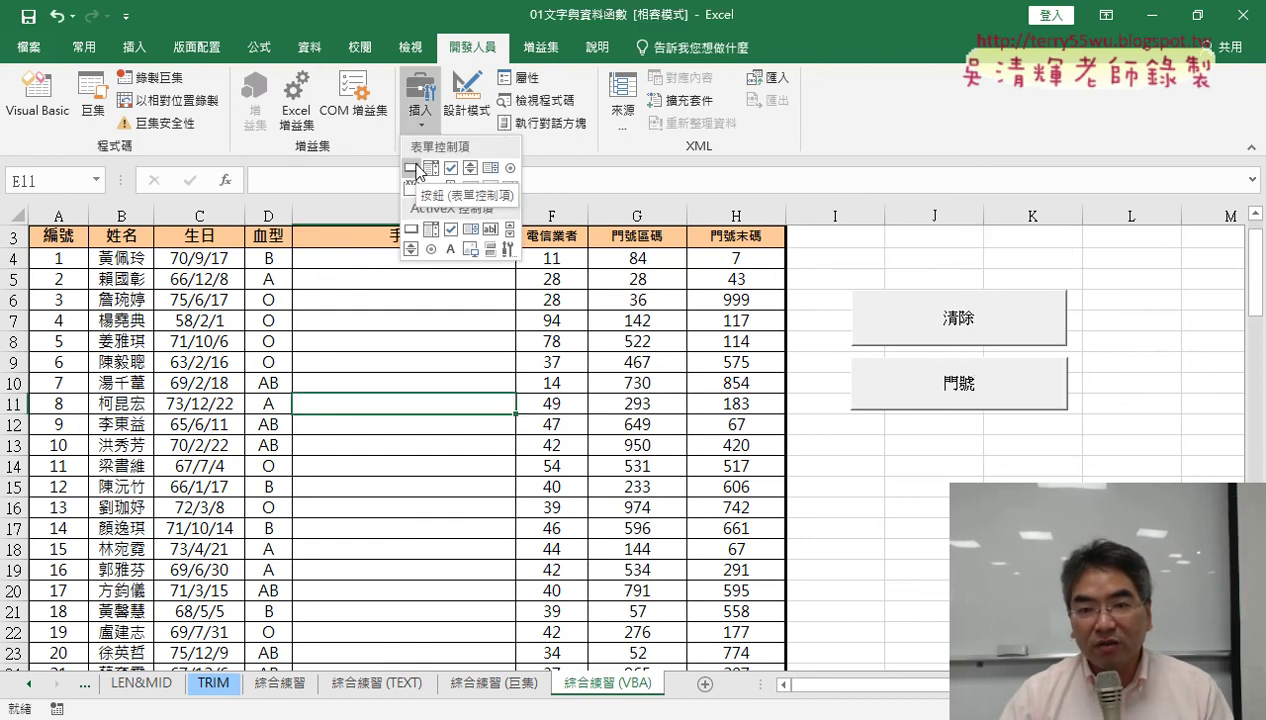
{"action": "left_click", "coordinate": [413, 170]}
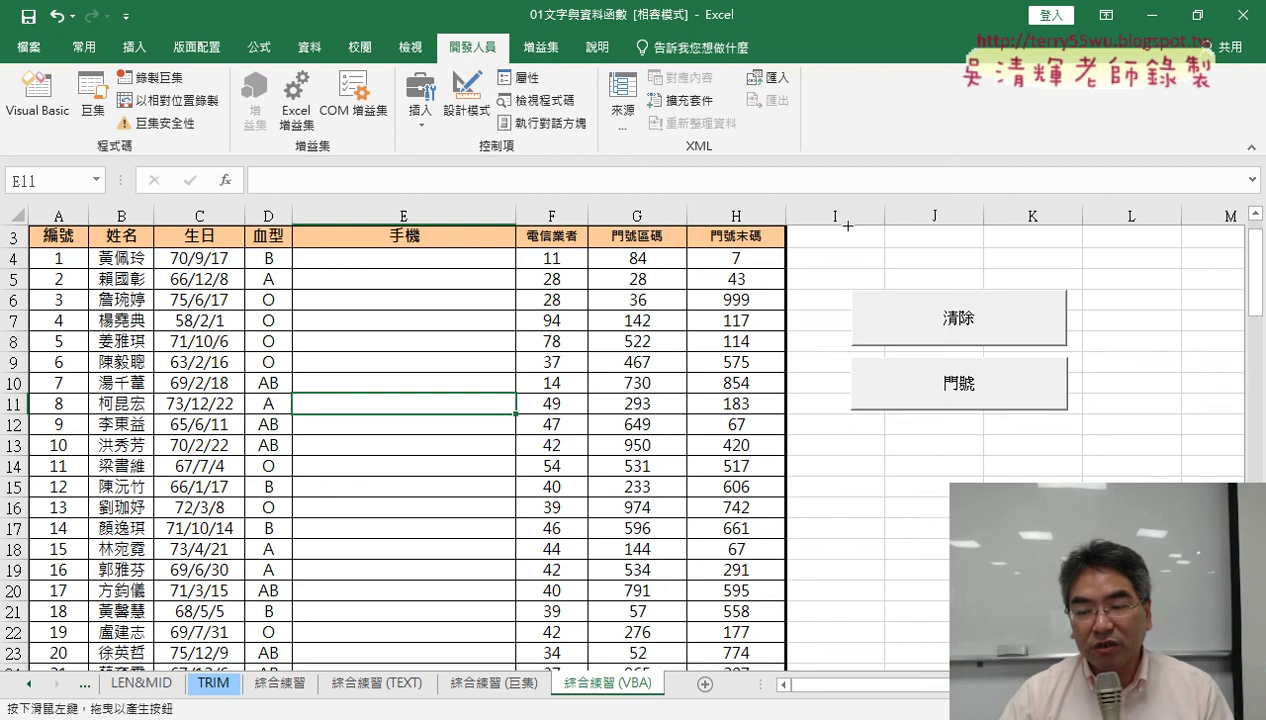
{"action": "left_click_drag", "start_coordinate": [848, 226], "coordinate": [1066, 280]}
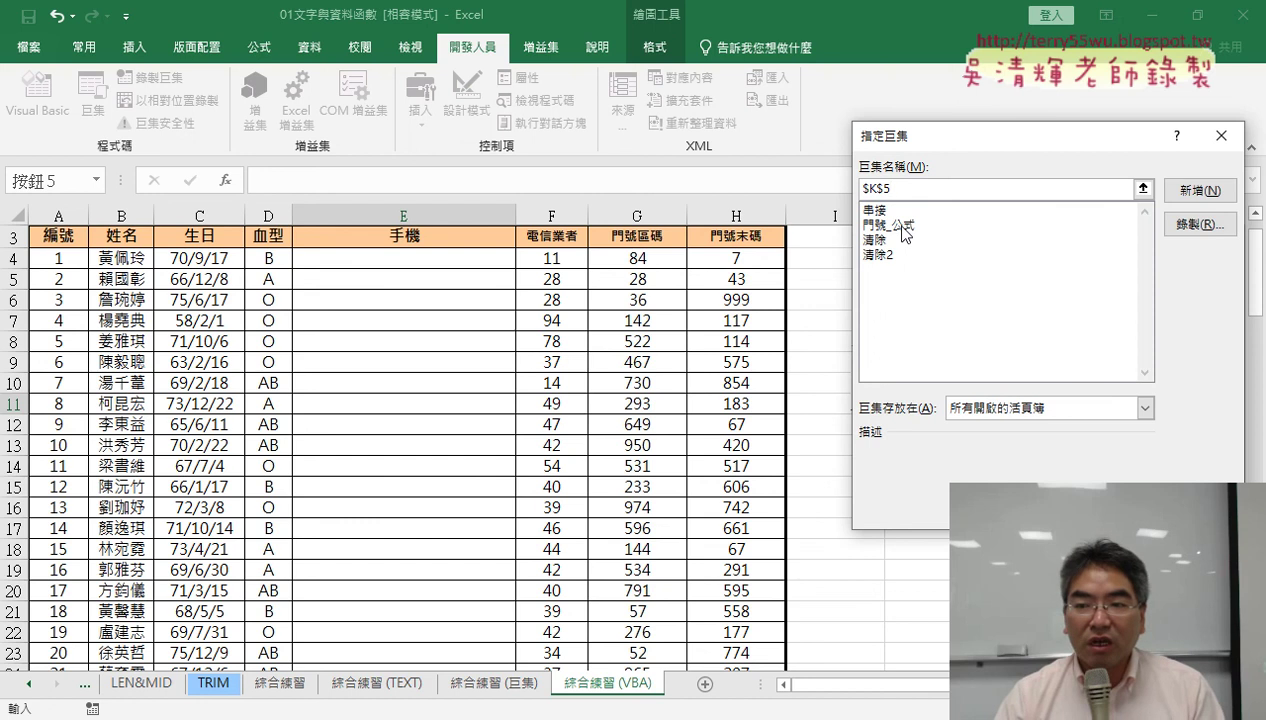
{"action": "left_click", "coordinate": [902, 226]}
{"action": "right_click", "coordinate": [877, 190]}
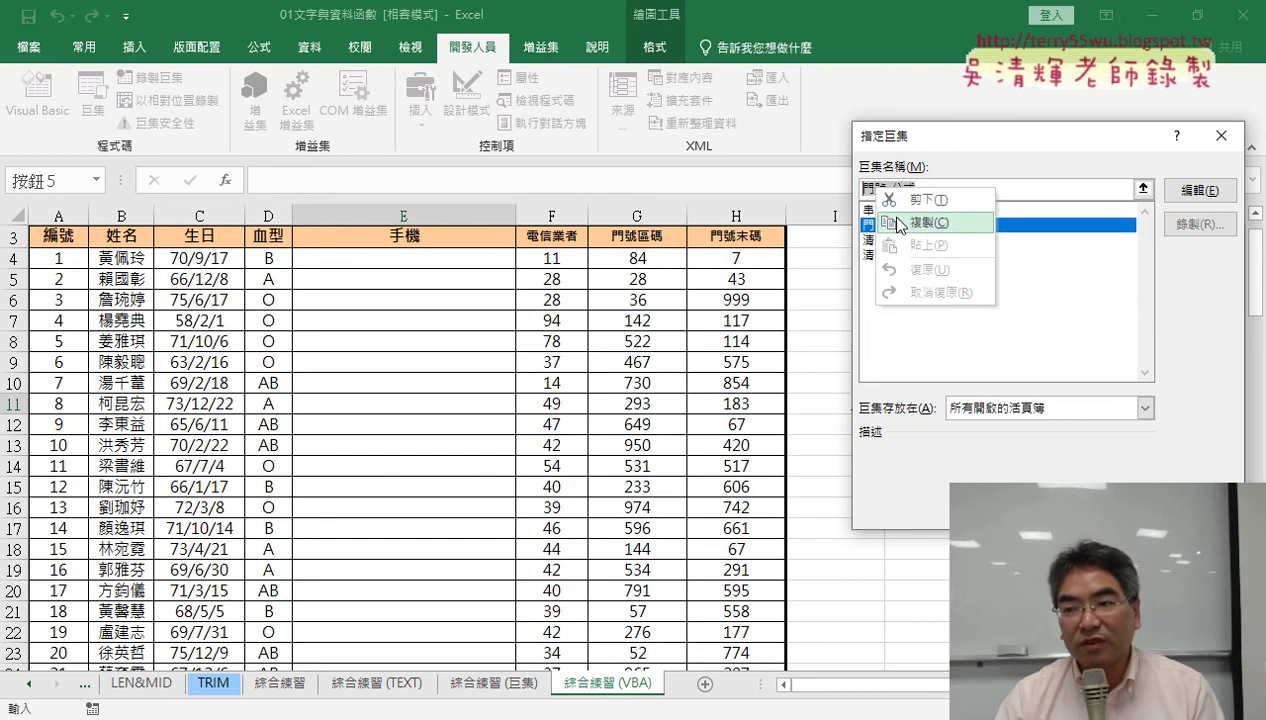
{"action": "left_click", "coordinate": [900, 222]}
{"action": "left_click", "coordinate": [1095, 505]}
Relabel the new button 門號_公式 and use it to refill the phone numbers
{"action": "scroll", "coordinate": [1125, 394], "scroll_direction": "up", "scroll_amount": 1}
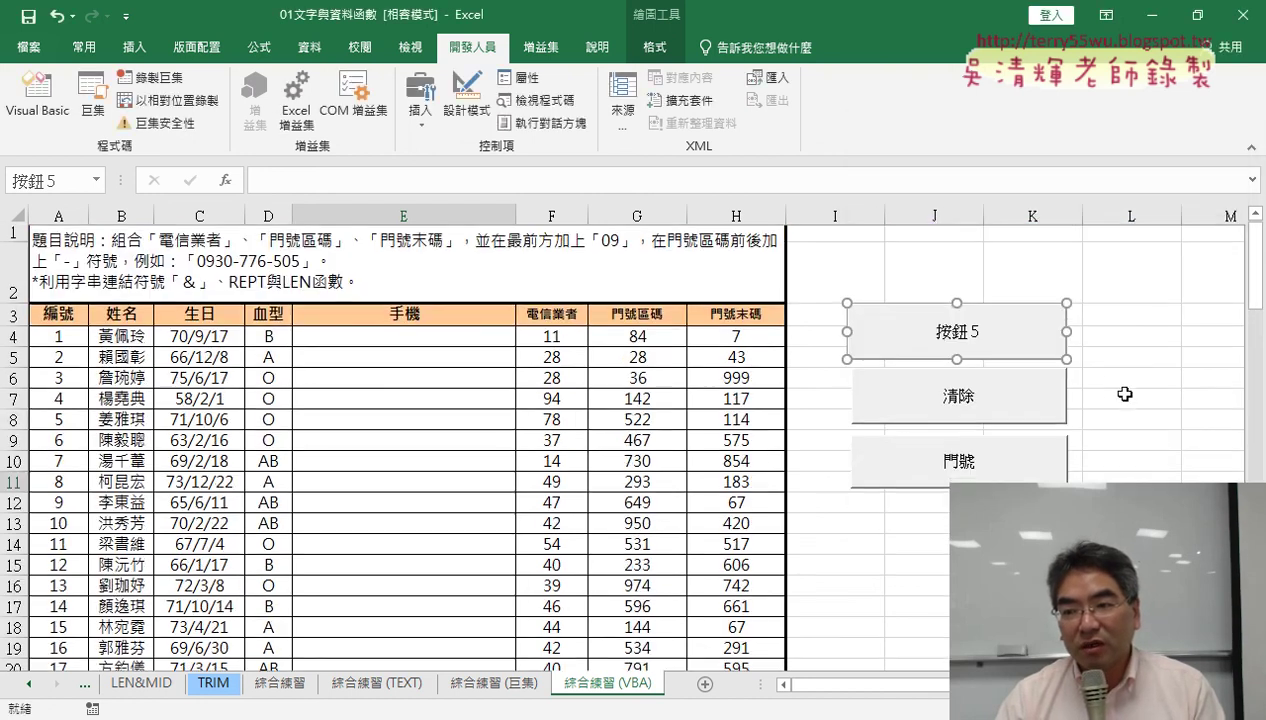
{"action": "left_click", "coordinate": [980, 343]}
{"action": "key", "text": "Delete"}
{"action": "key", "text": "Delete"}
{"action": "key", "text": "Delete"}
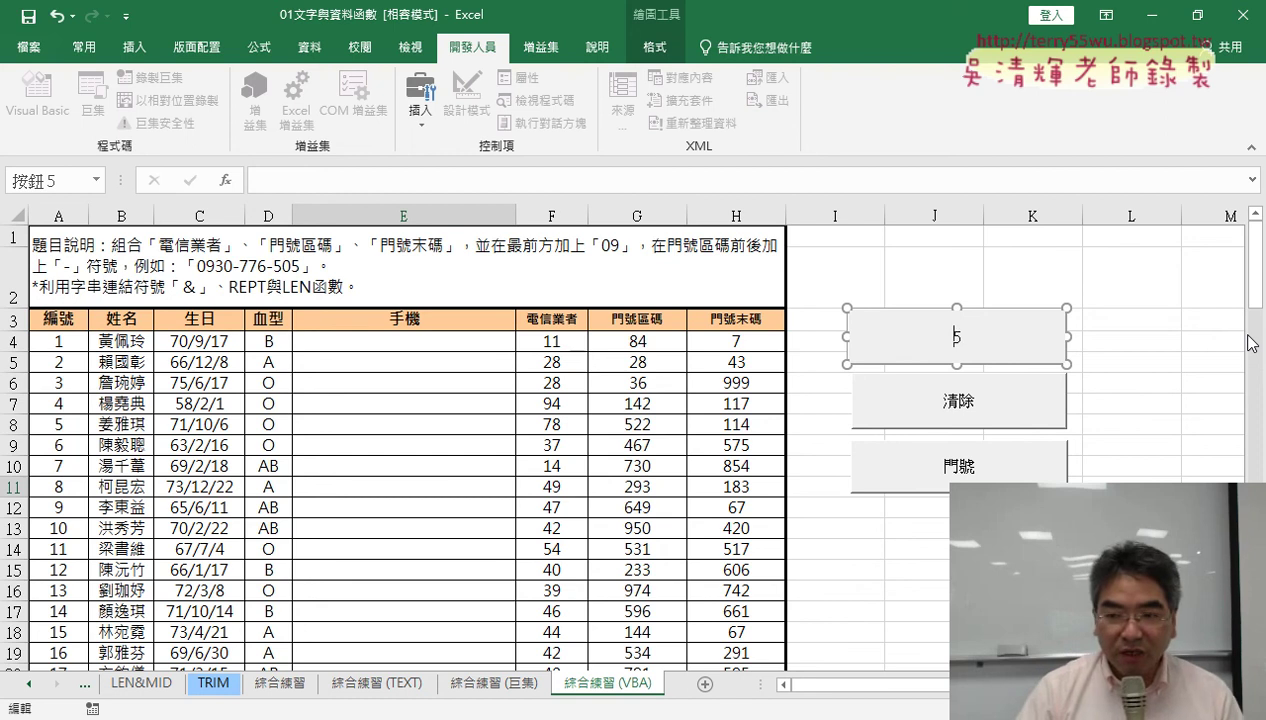
{"action": "key", "text": "Delete"}
{"action": "key", "text": "ctrl+v"}
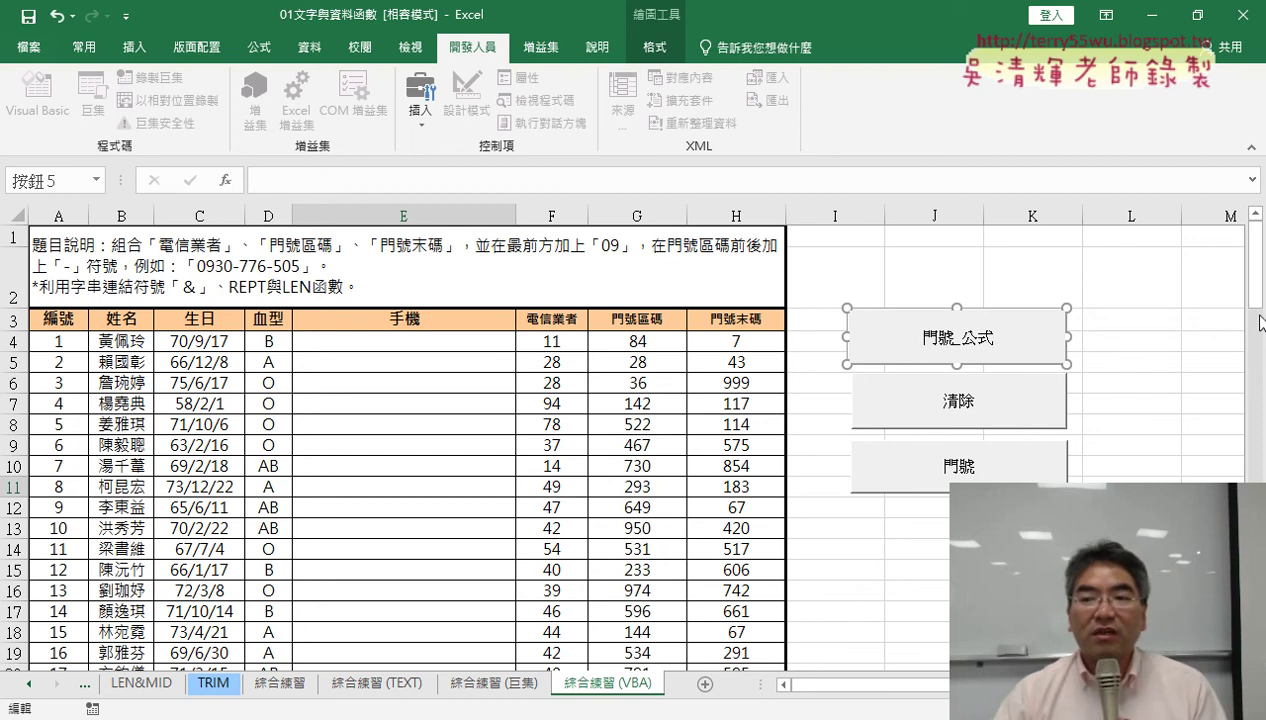
{"action": "left_click", "coordinate": [1135, 400]}
{"action": "left_click", "coordinate": [966, 346]}
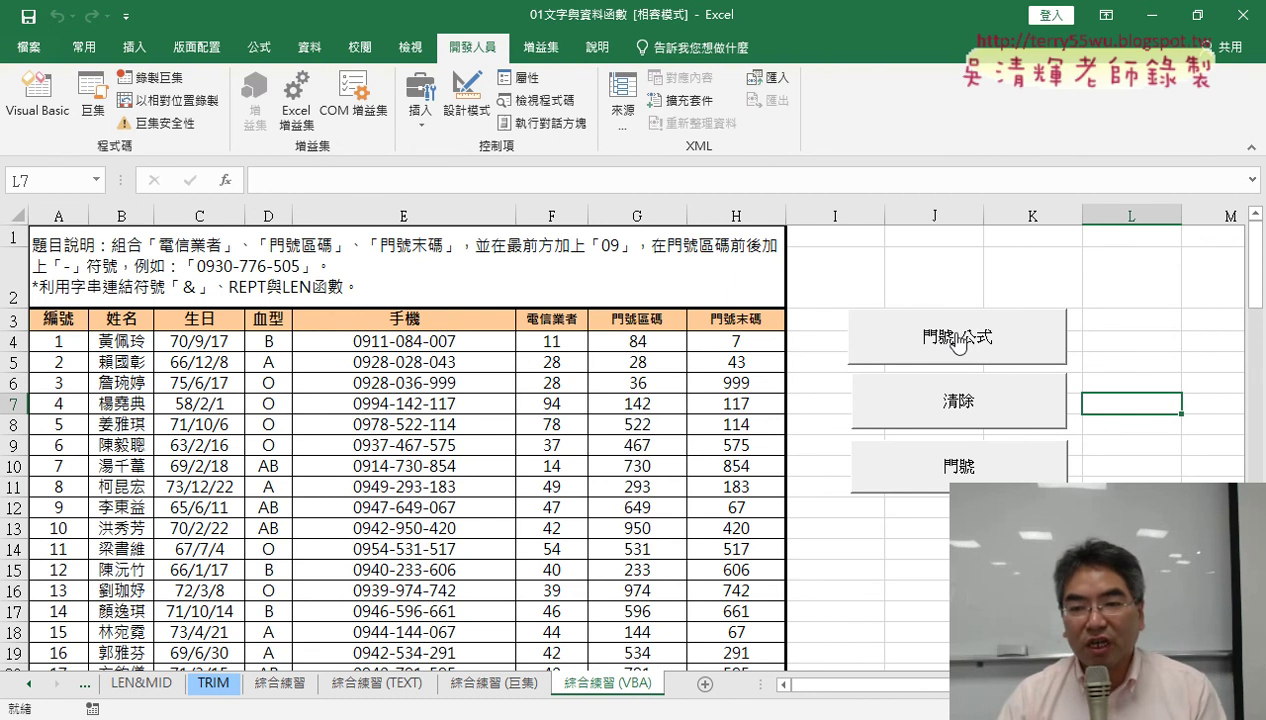
Reopen the Visual Basic editor with a narrower project pane and a wider window
{"action": "left_click", "coordinate": [37, 98]}
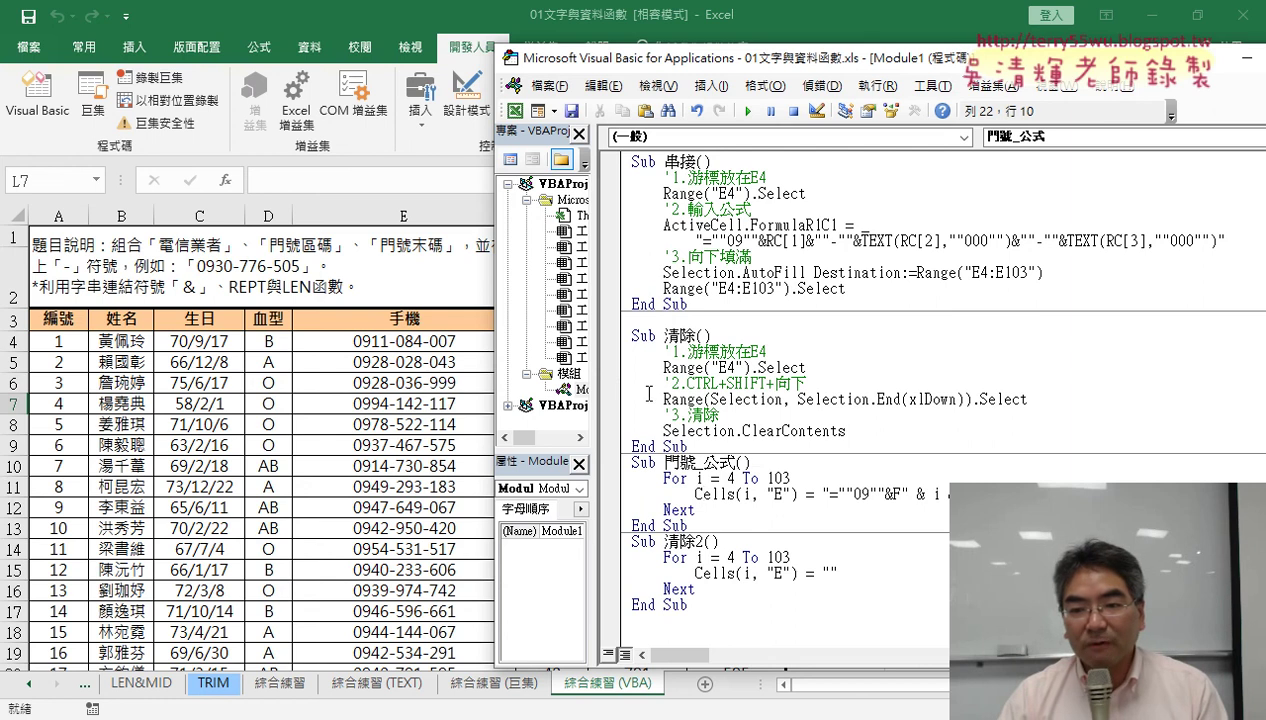
{"action": "left_click_drag", "start_coordinate": [592, 380], "coordinate": [525, 380]}
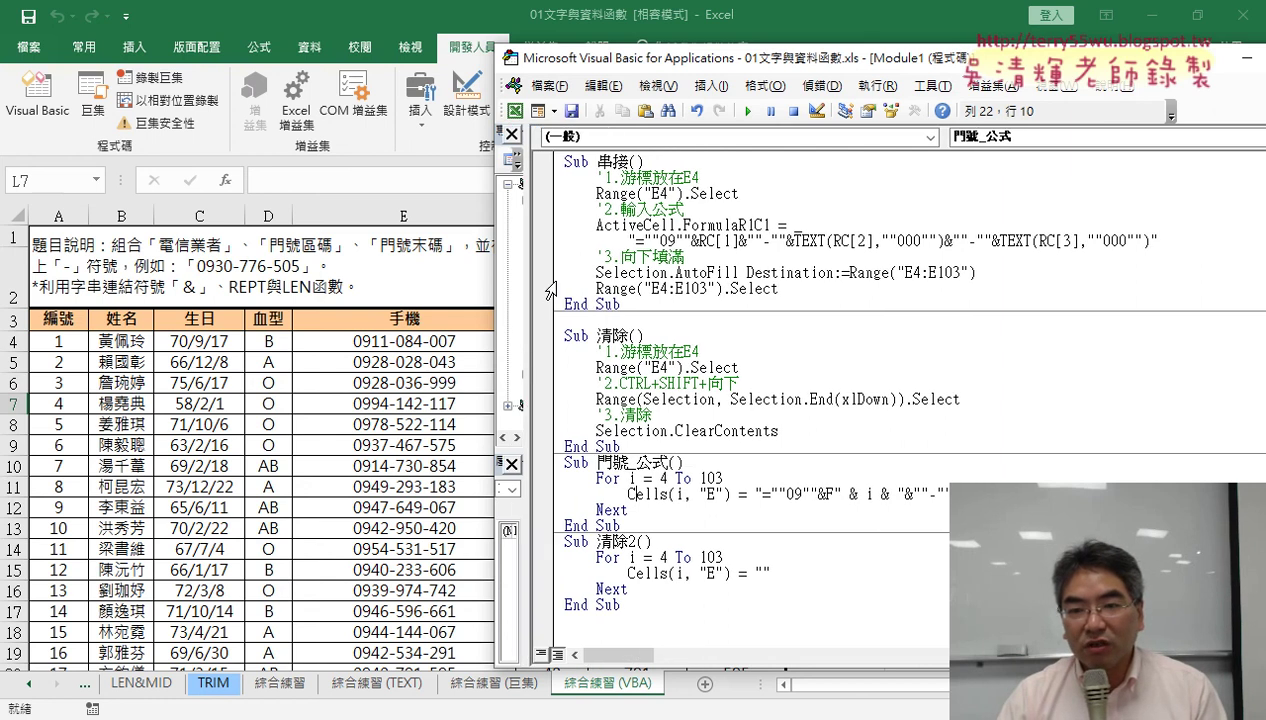
{"action": "left_click_drag", "start_coordinate": [603, 59], "coordinate": [225, 65]}
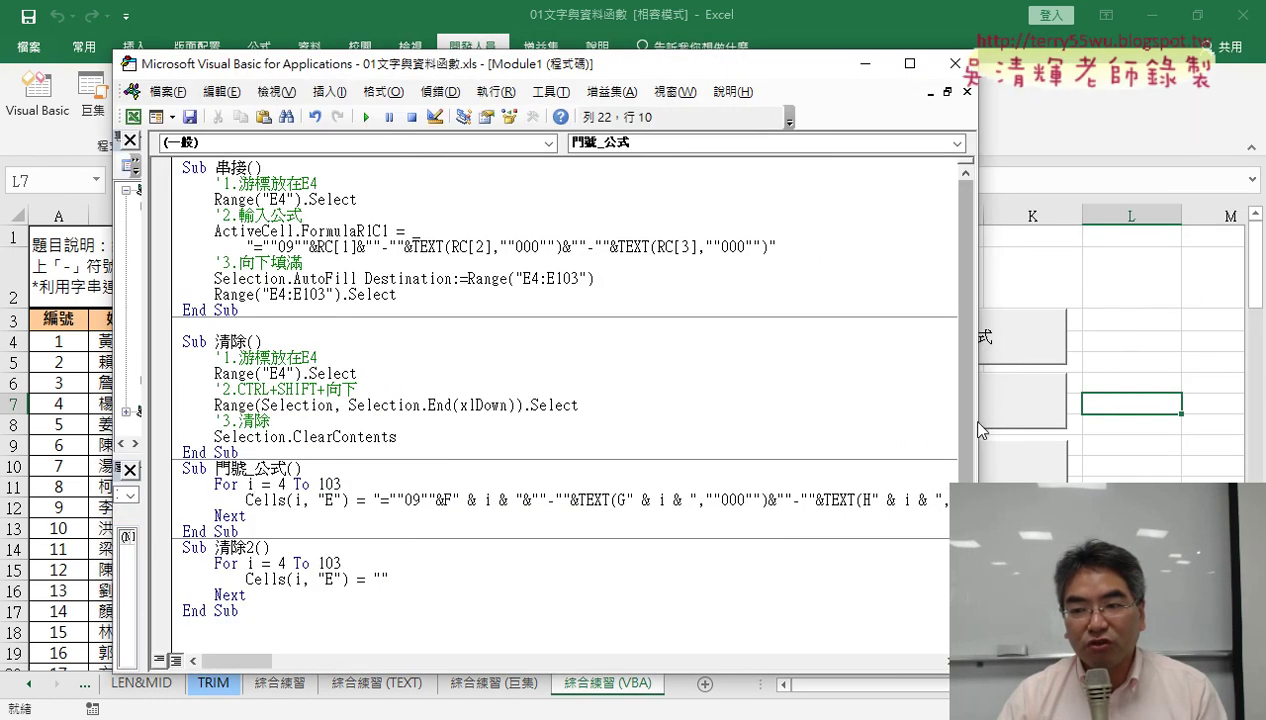
{"action": "left_click_drag", "start_coordinate": [975, 424], "coordinate": [1193, 421]}
Highlight the 4 To 103 loop, the formula text and the joined row number in 門號_公式
{"action": "left_click_drag", "start_coordinate": [342, 484], "coordinate": [130, 494]}
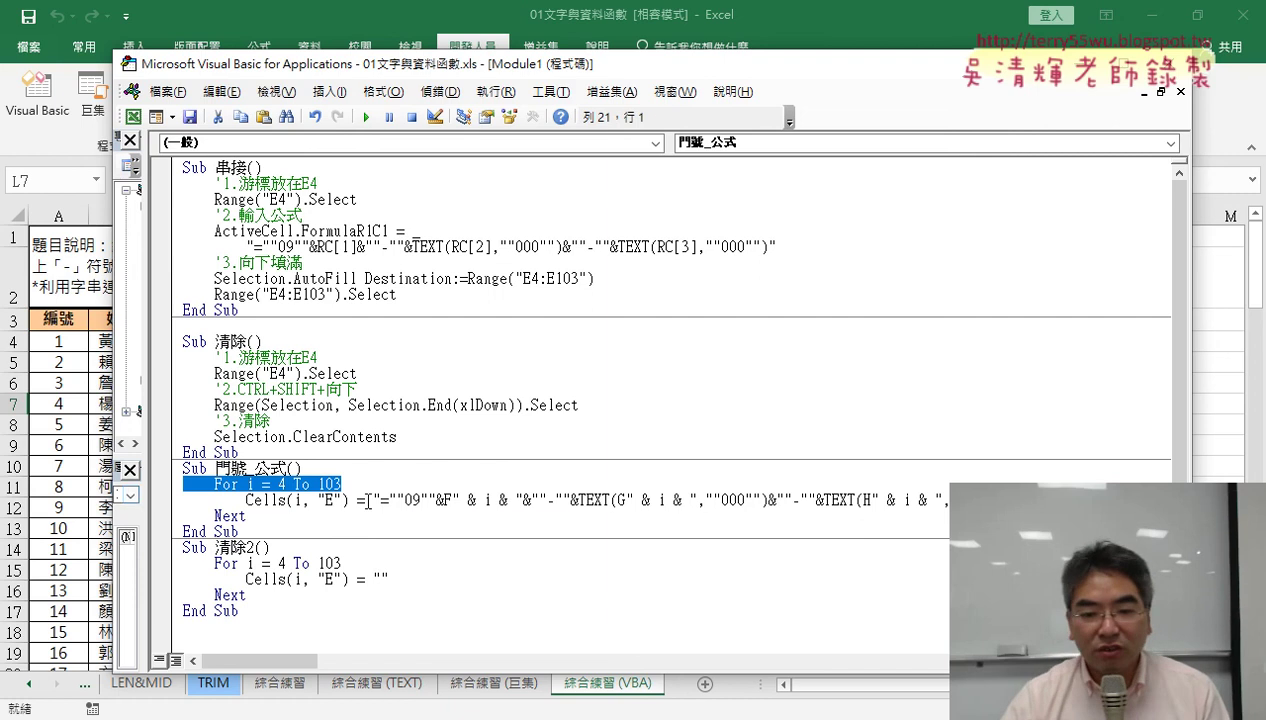
{"action": "left_click_drag", "start_coordinate": [378, 501], "coordinate": [996, 501]}
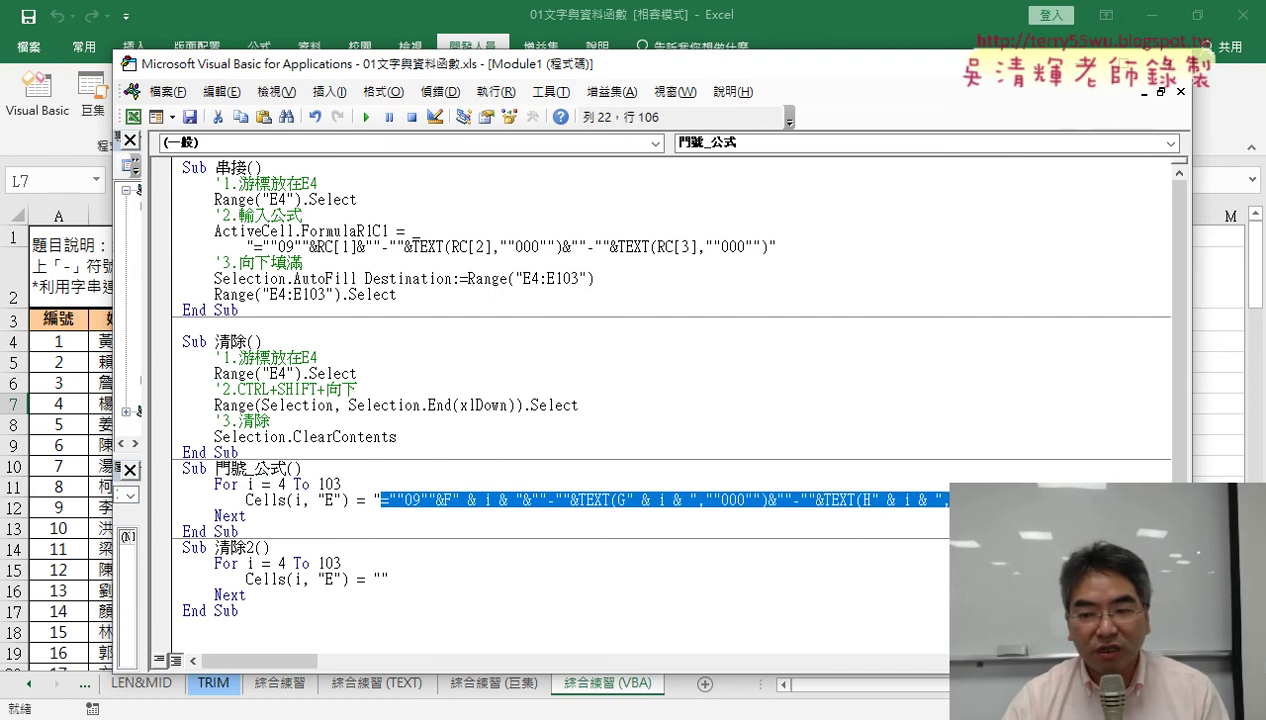
{"action": "left_click", "coordinate": [980, 500]}
{"action": "left_click_drag", "start_coordinate": [453, 498], "coordinate": [521, 500]}
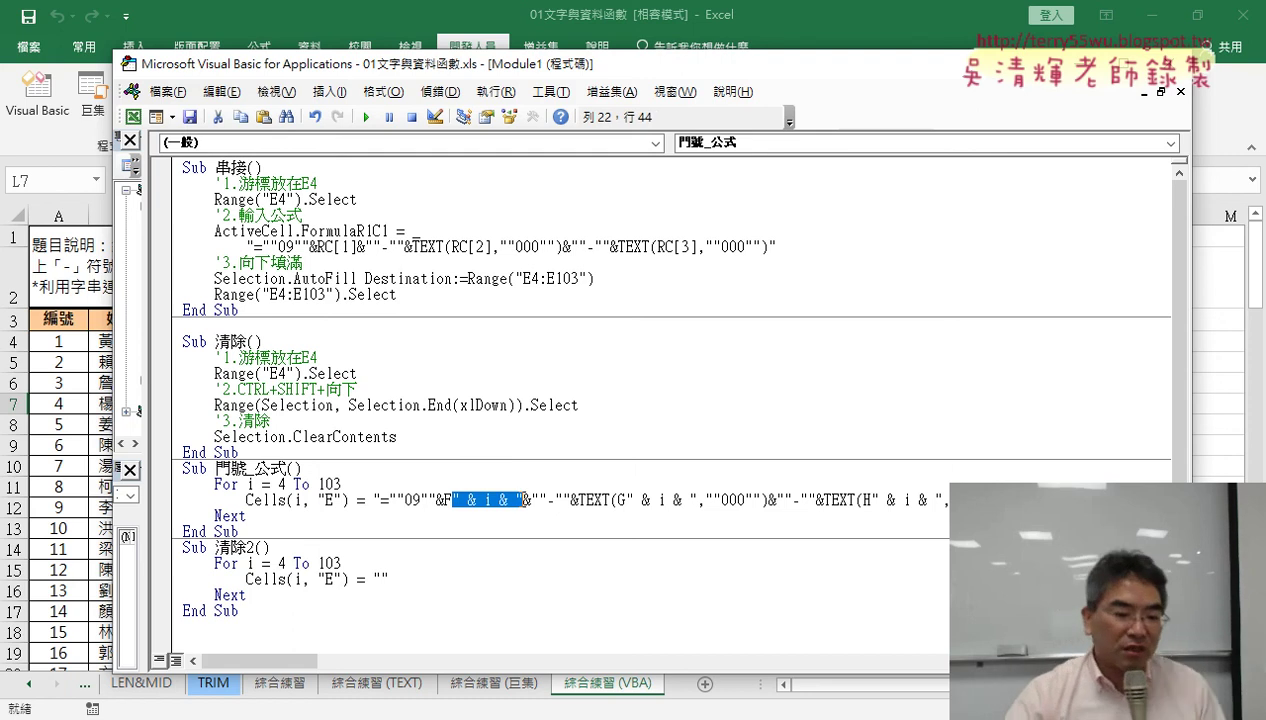